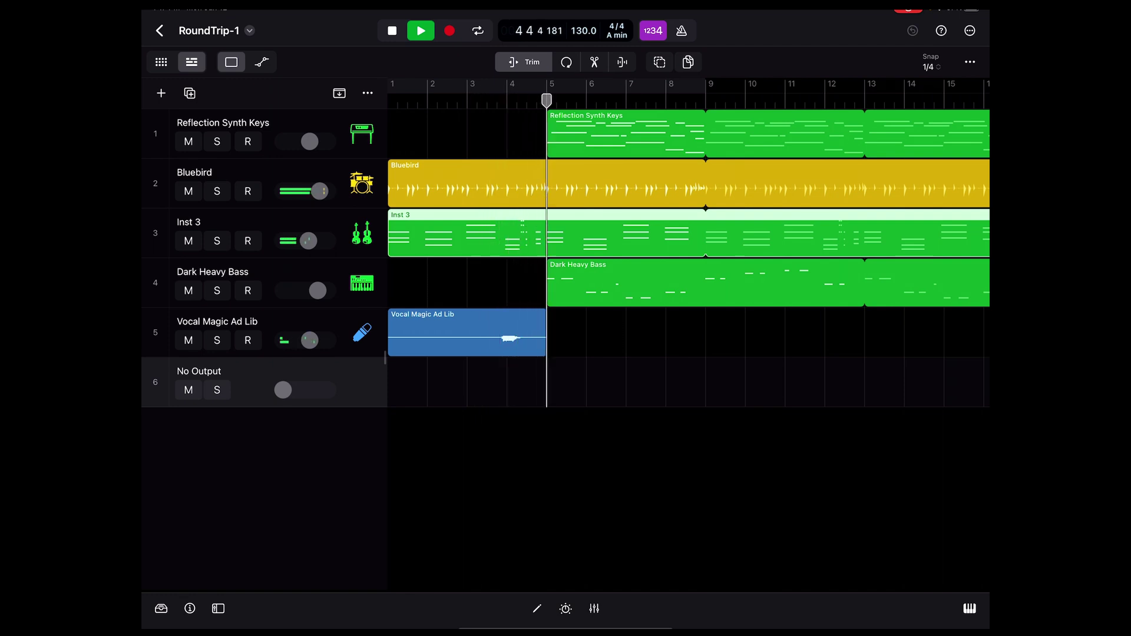
Step: Stop playback and inspect the plug-ins on the Reflection Synth Keys, Bluebird, Inst 3, Dark Heavy Bass and Vocal Magic Ad Lib tracks
key(space)
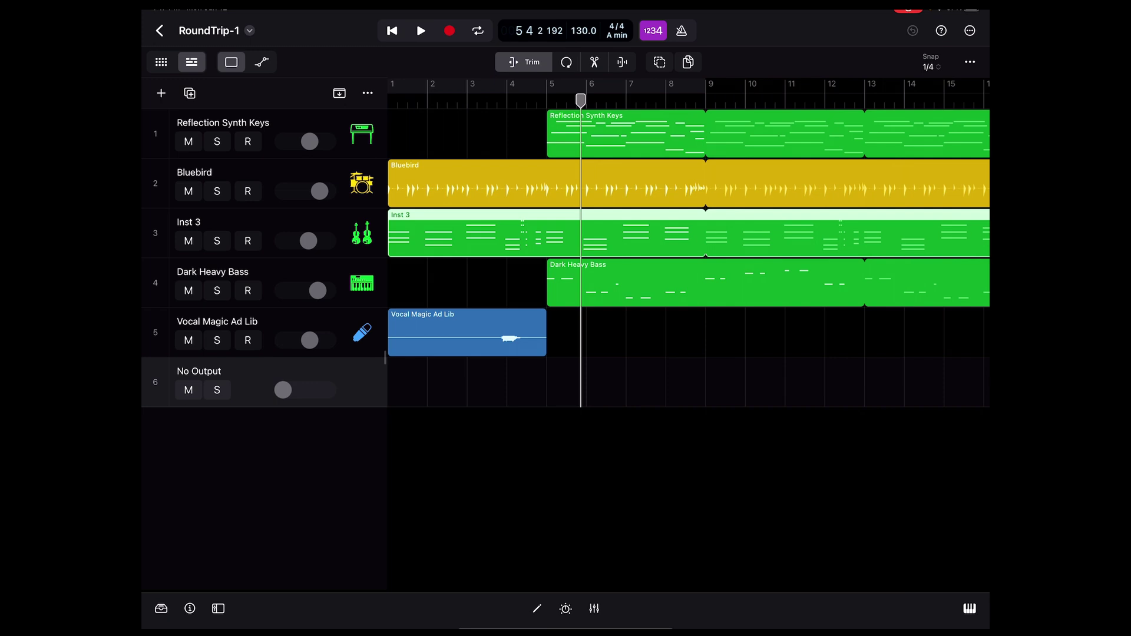
click(223, 123)
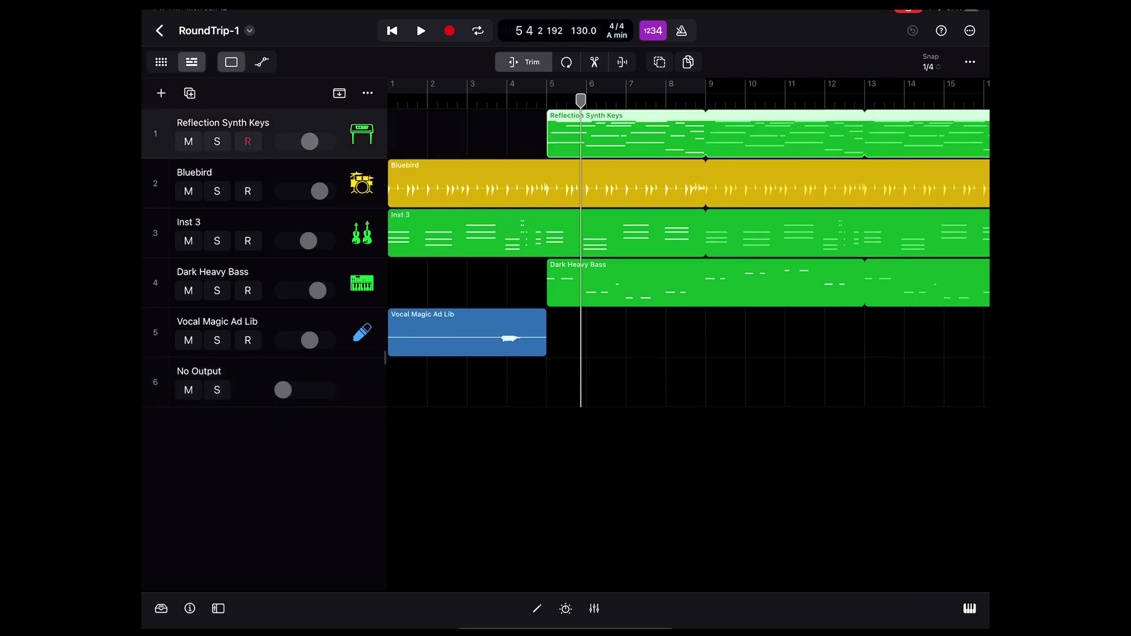
click(566, 608)
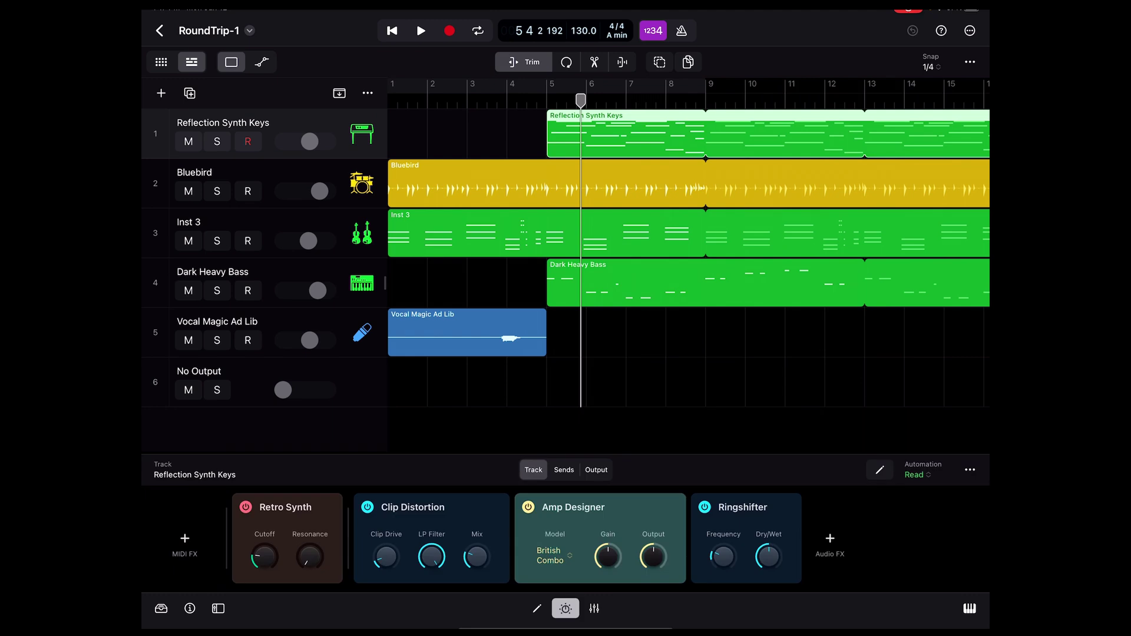
click(195, 172)
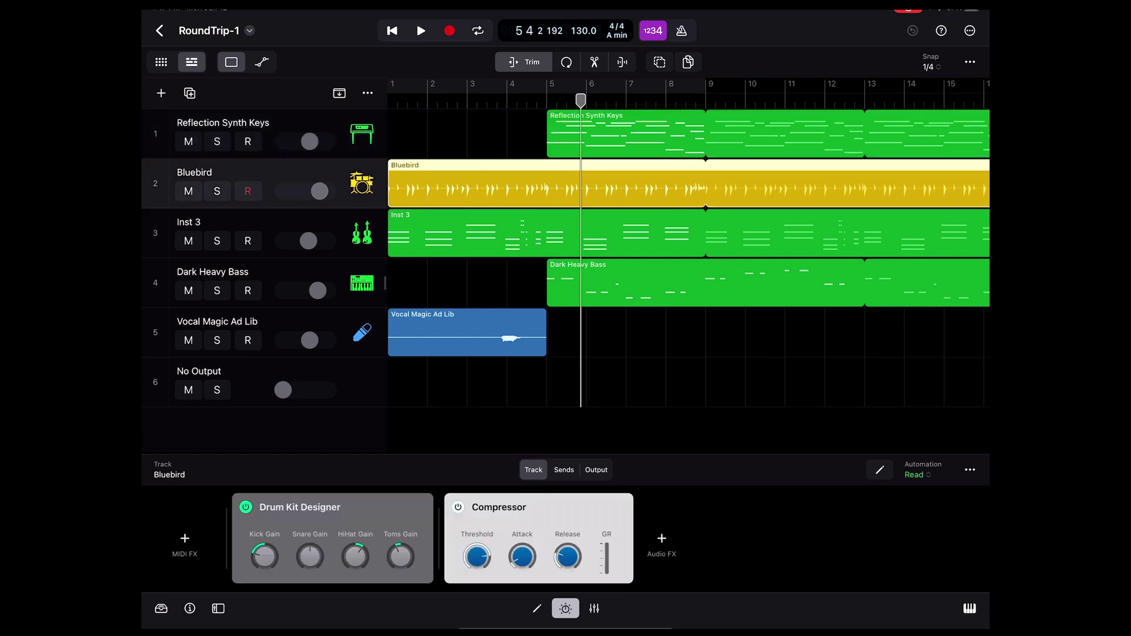
click(188, 222)
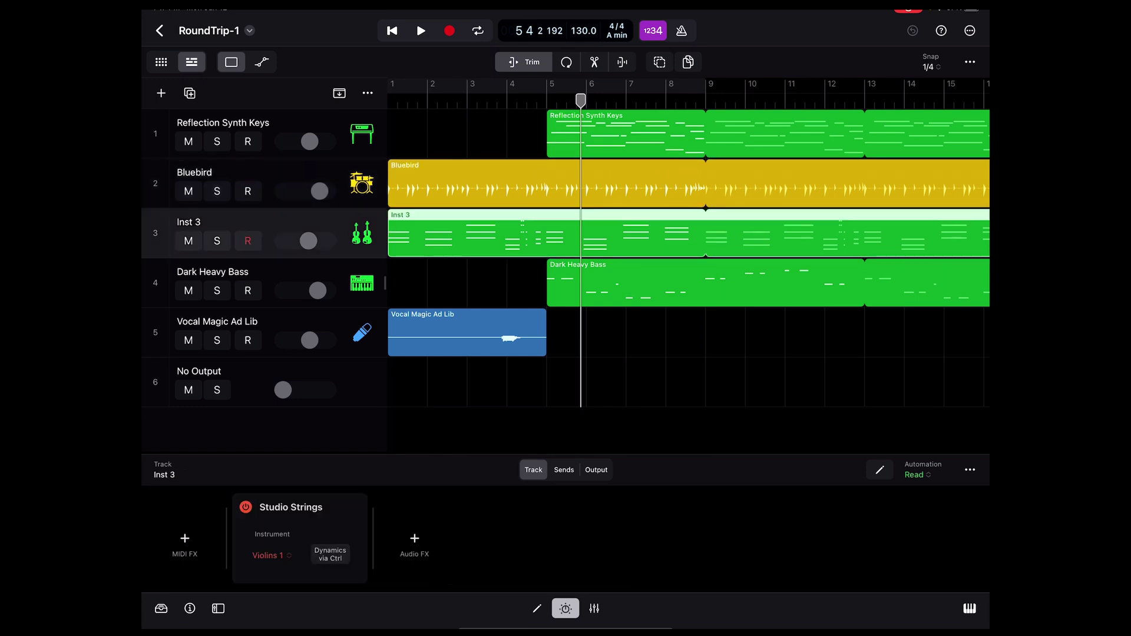
click(212, 271)
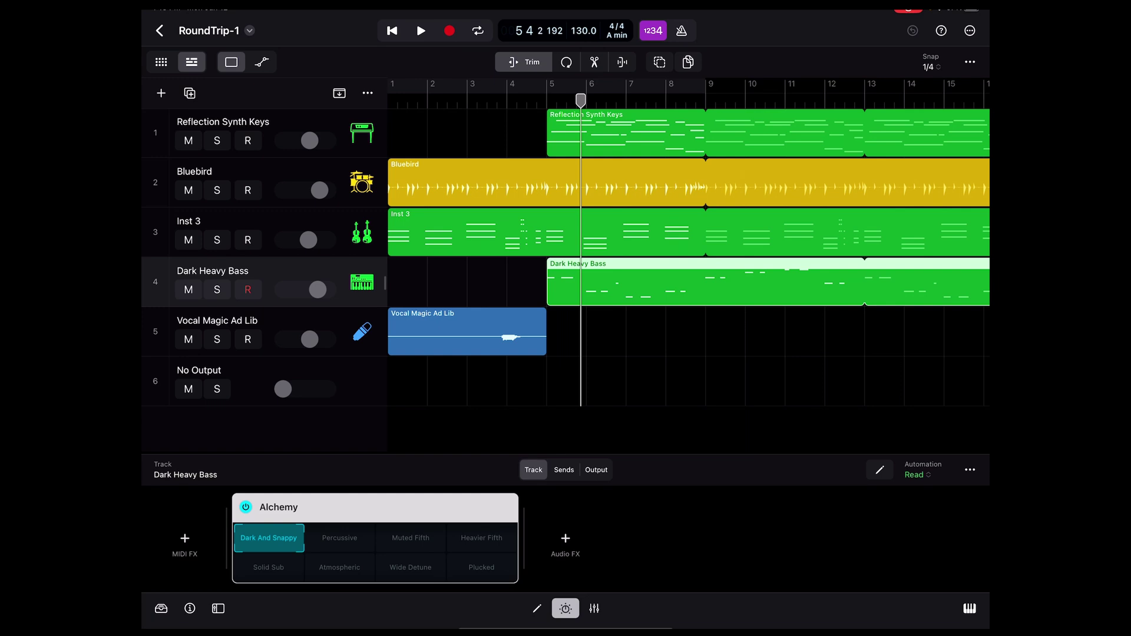
click(216, 320)
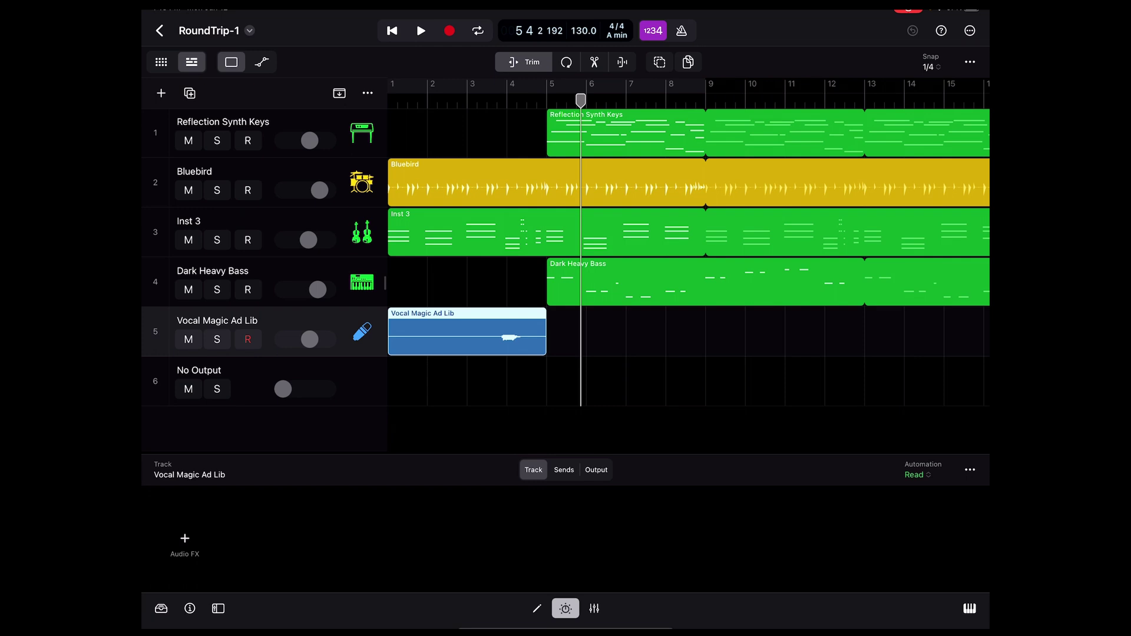
Step: Solo the Vocal Magic Ad Lib track, play its region from the middle of bar 2, and unsolo it
click(217, 339)
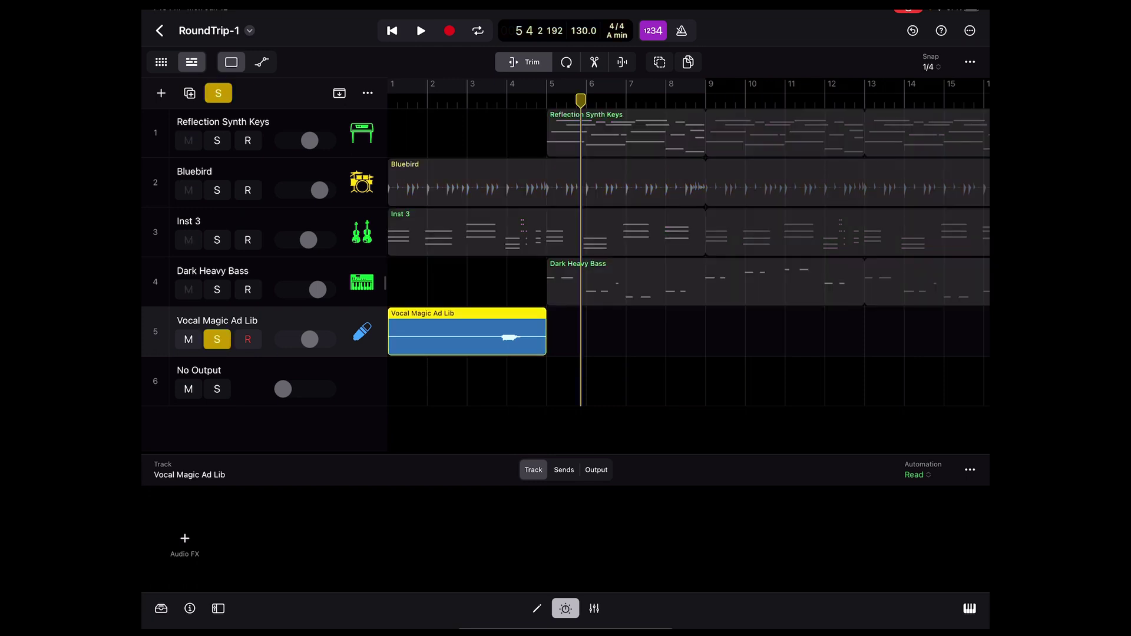
drag(580, 100, 449, 100)
click(421, 30)
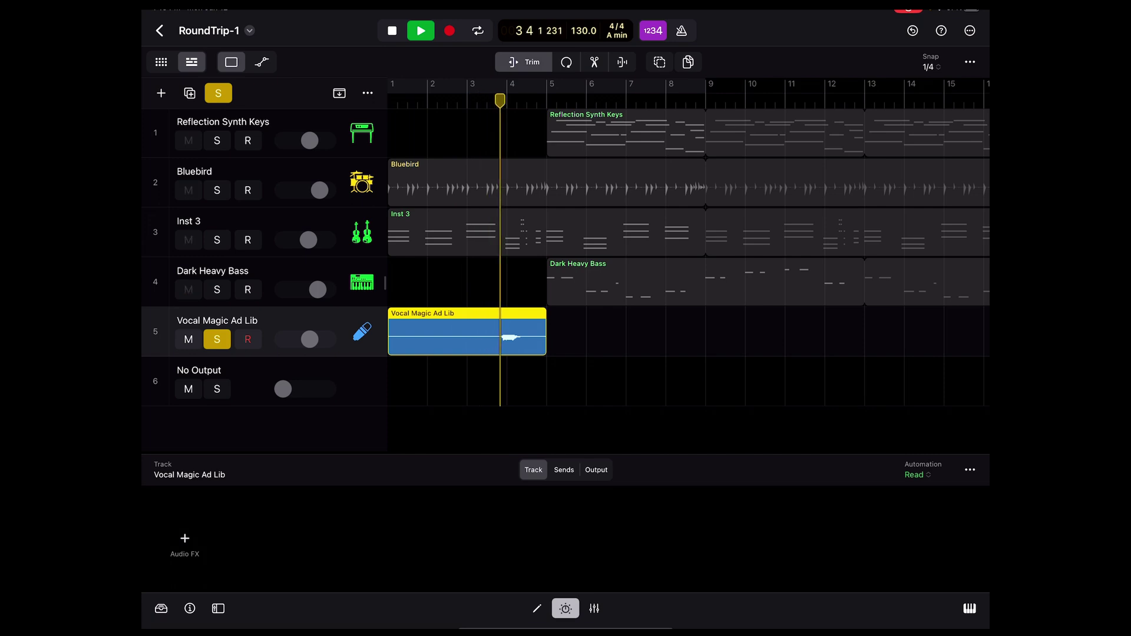
key(space)
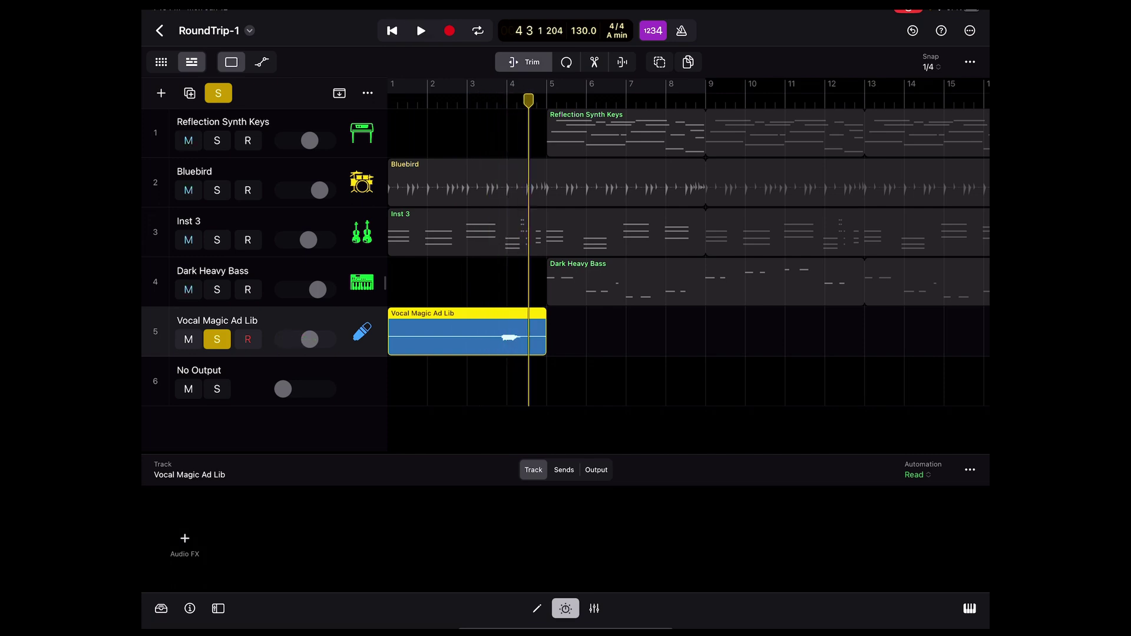
key(s)
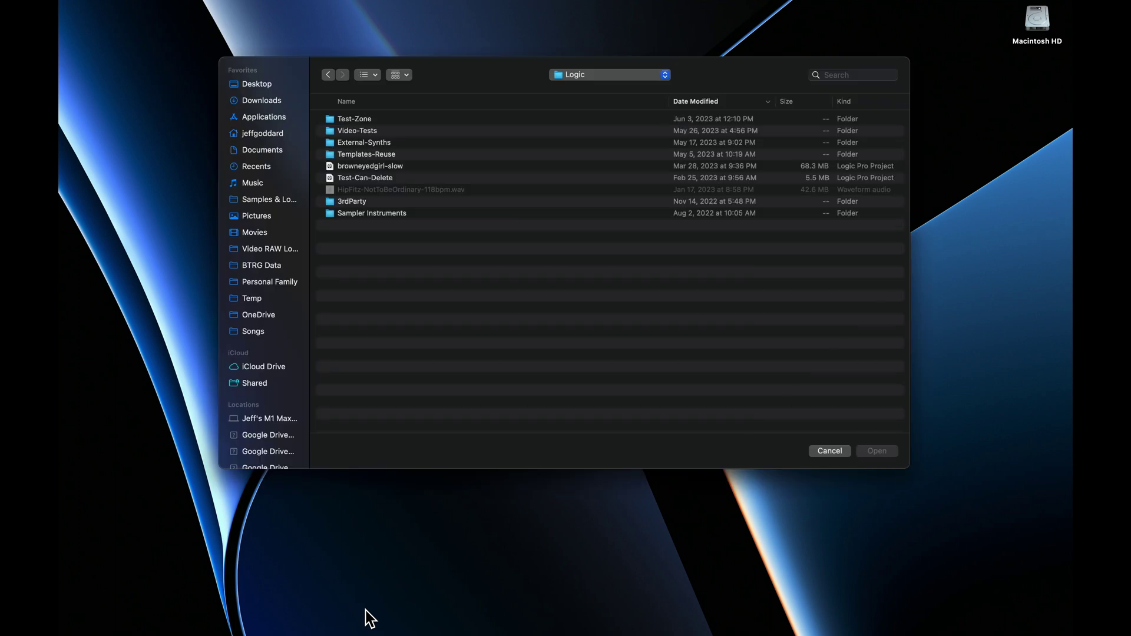
Step: In Logic Pro on the Mac, open RoundTrip-1.logicx from iCloud Drive's Logic Pro for iPad folder and play the arrangement into bar 9
click(273, 371)
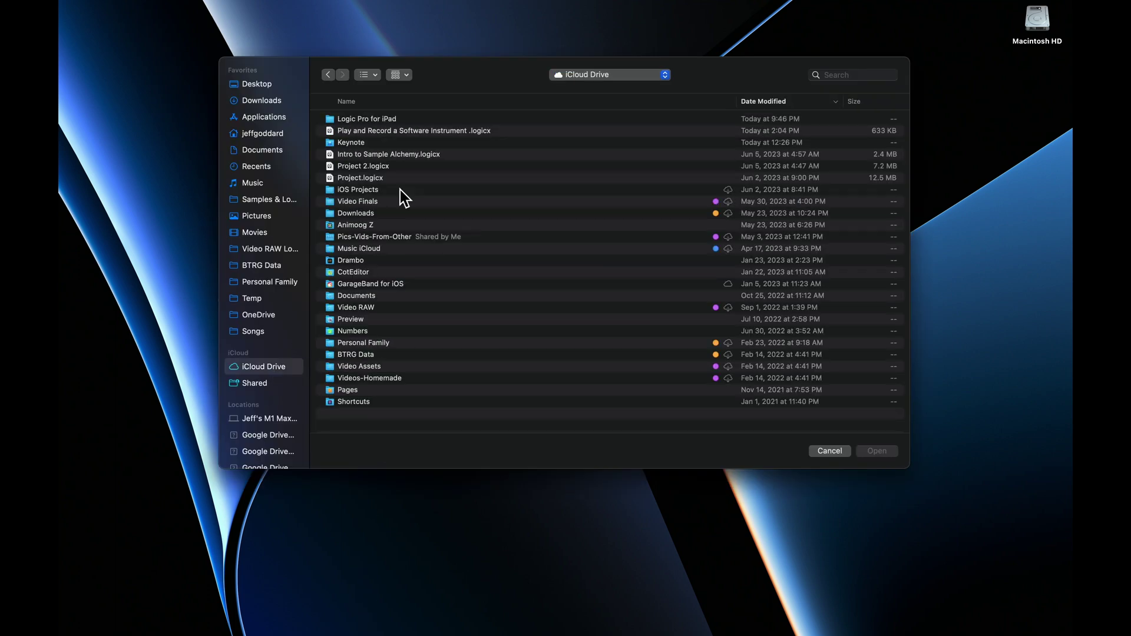
double_click(377, 119)
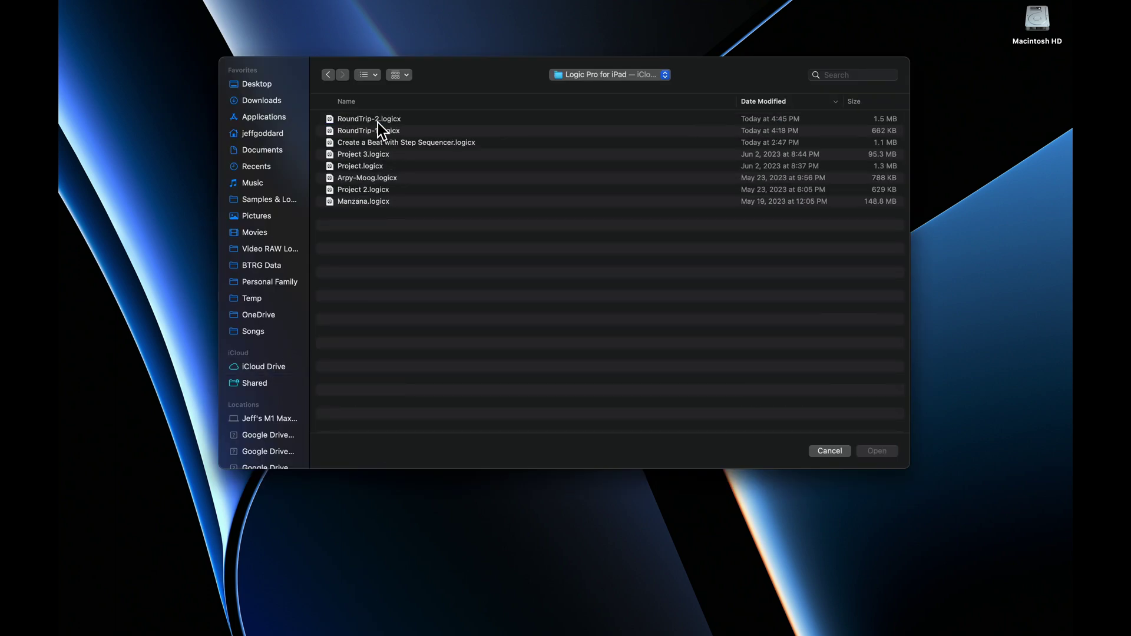
click(387, 133)
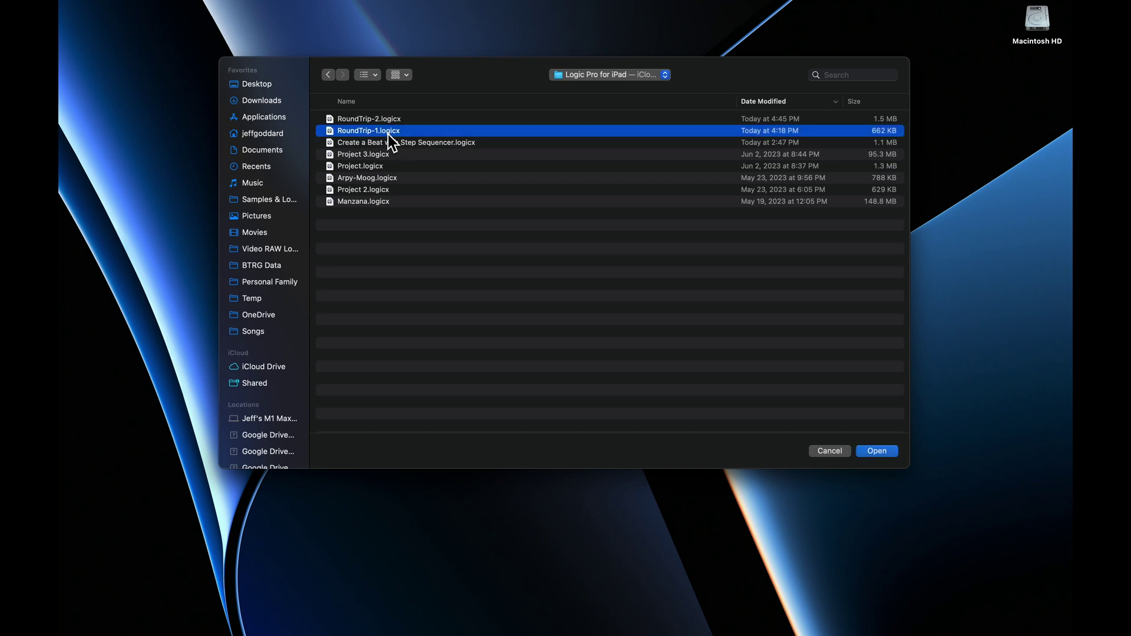
click(877, 451)
click(312, 32)
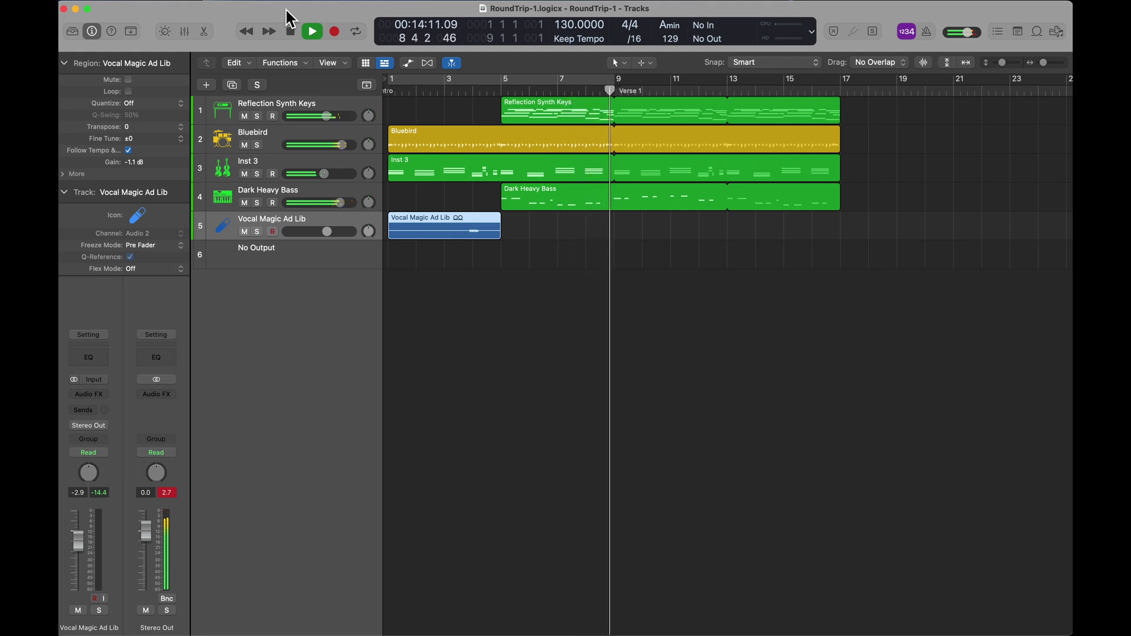
key(space)
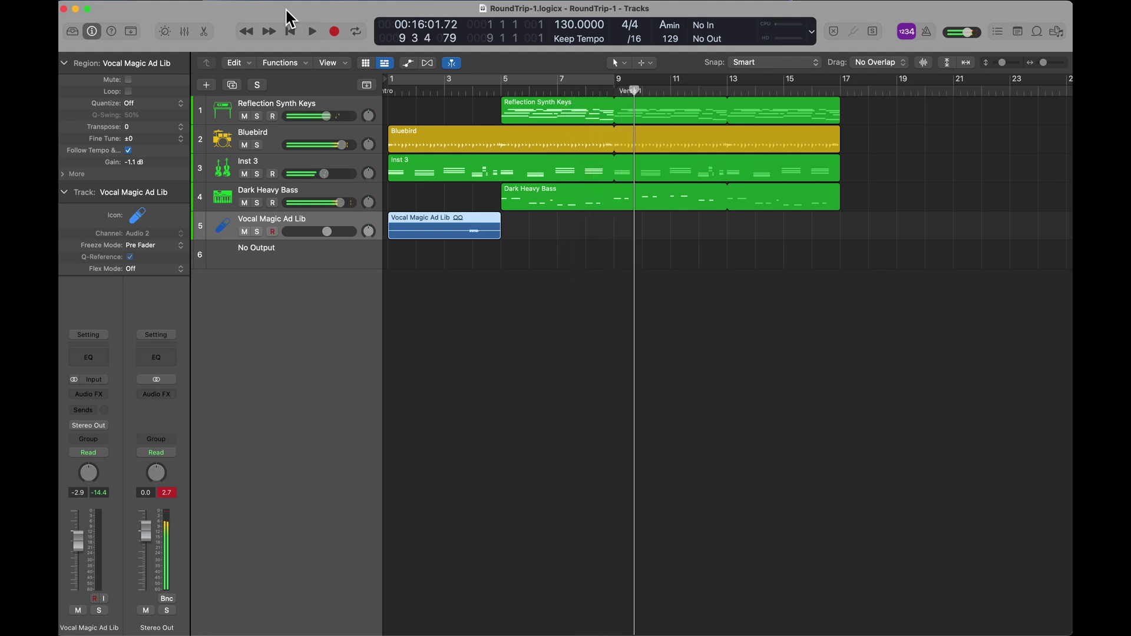
Step: Inspect the Retro Synth and Amp Designer settings on the Reflection Synth Keys track, closing each plug-in window
key(super+Down)
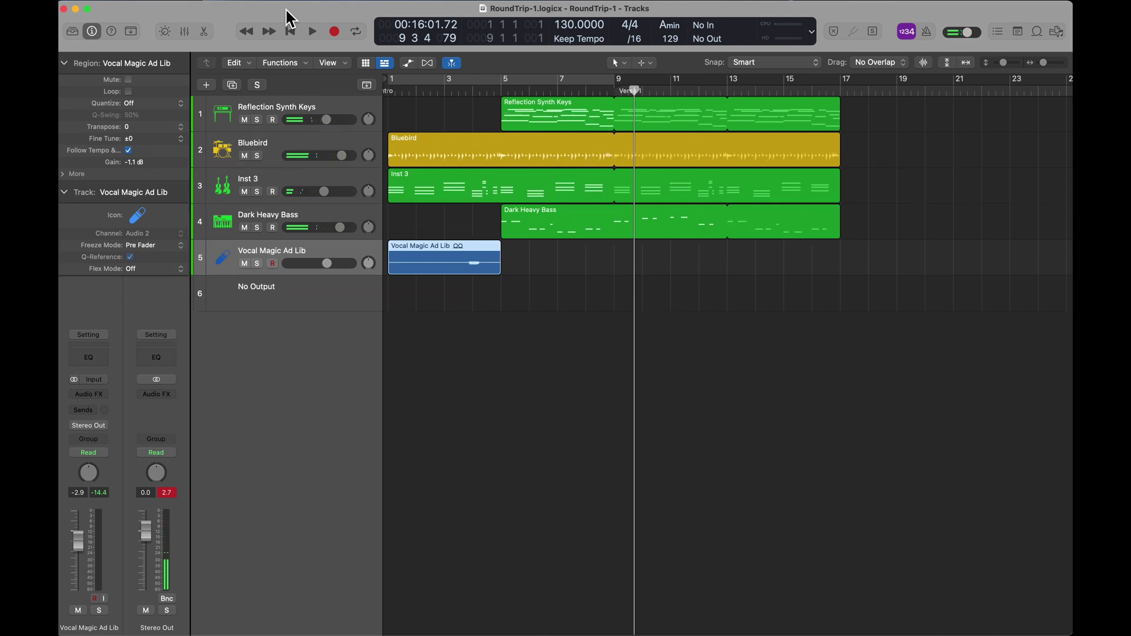
key(super+Down)
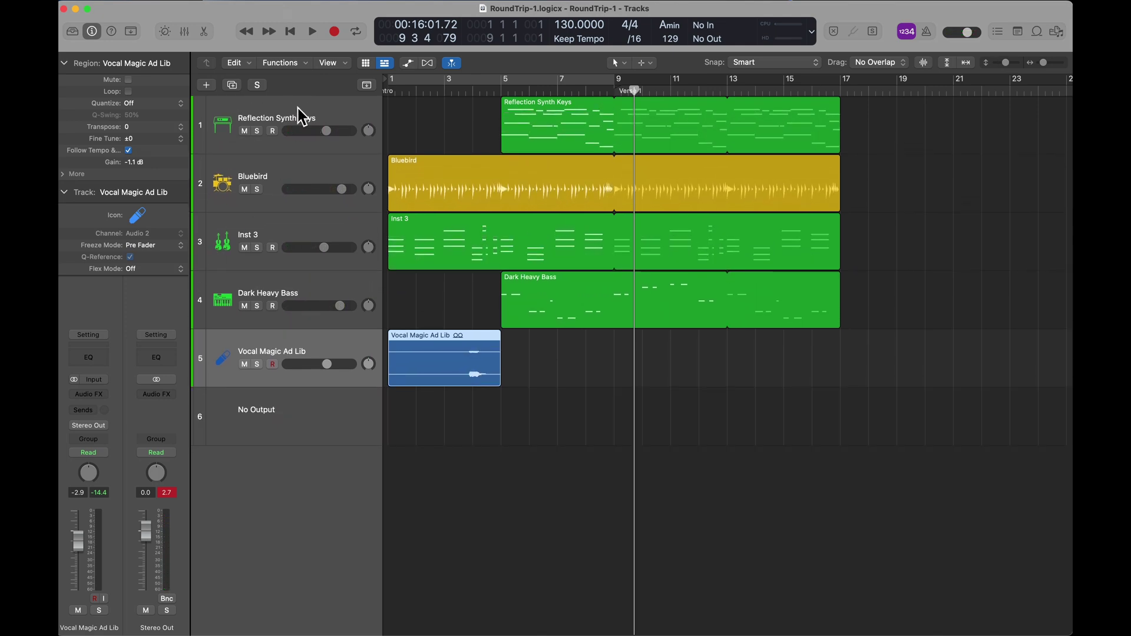
click(287, 118)
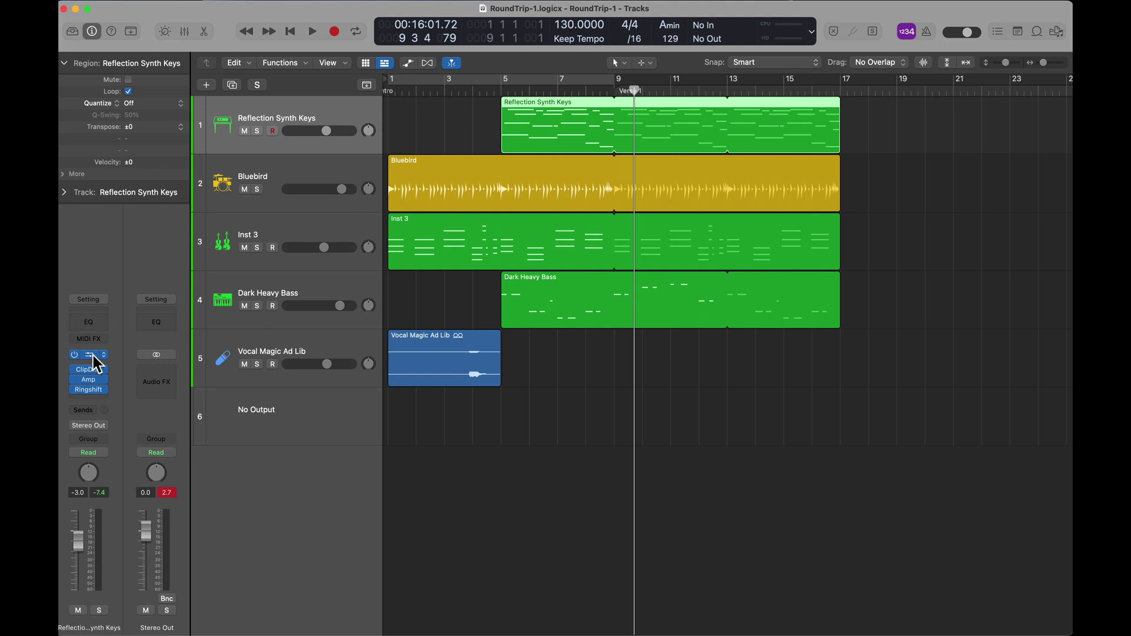
click(94, 356)
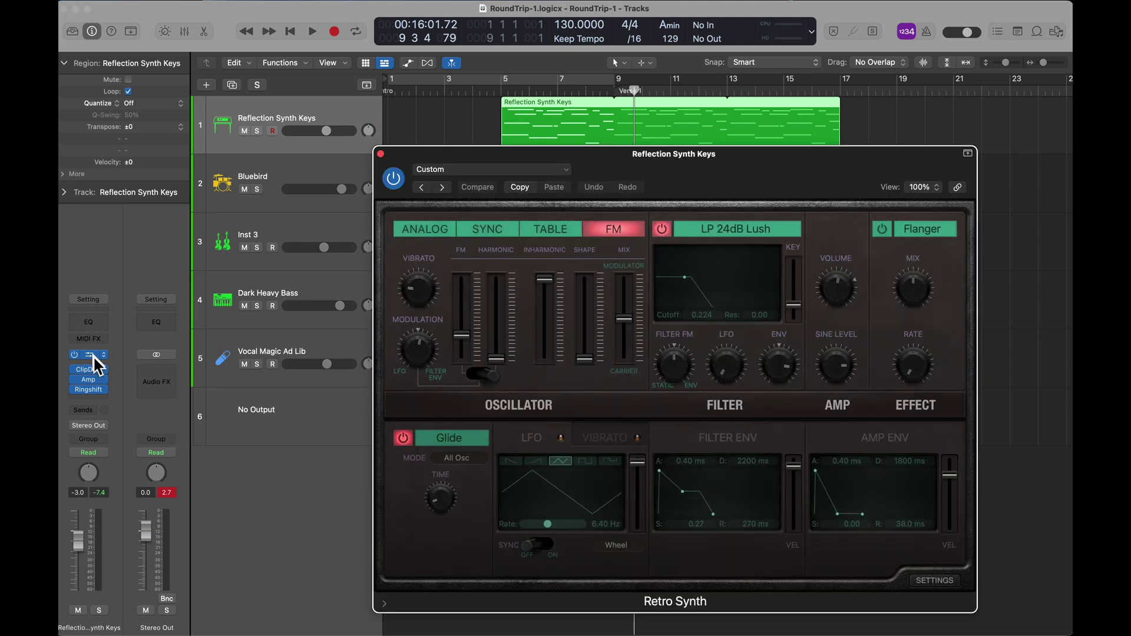
click(380, 154)
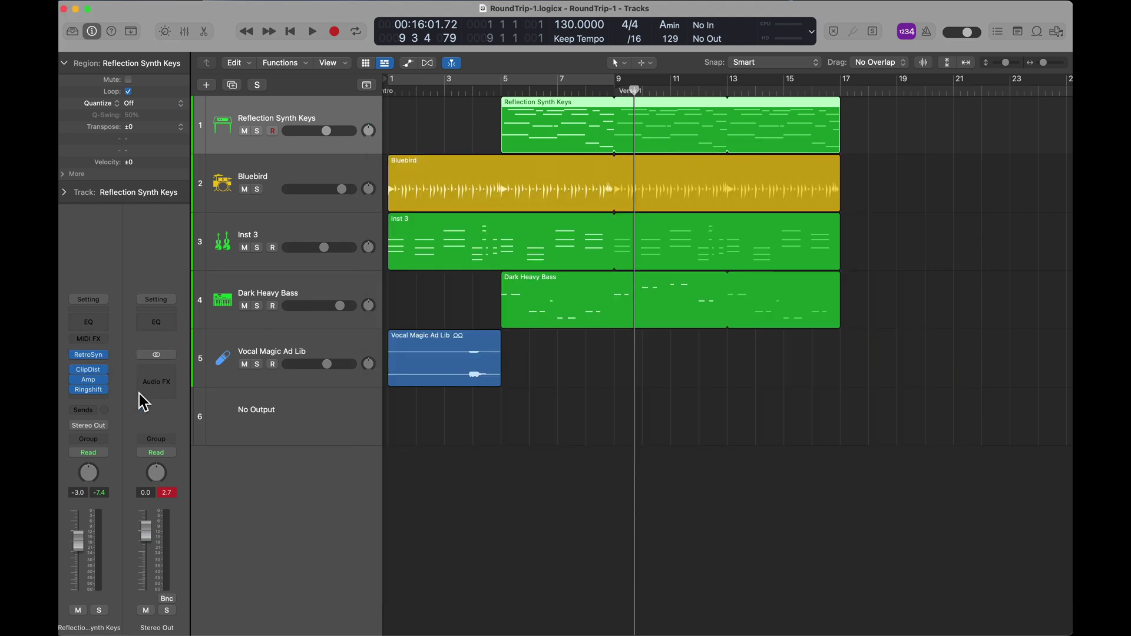
click(93, 384)
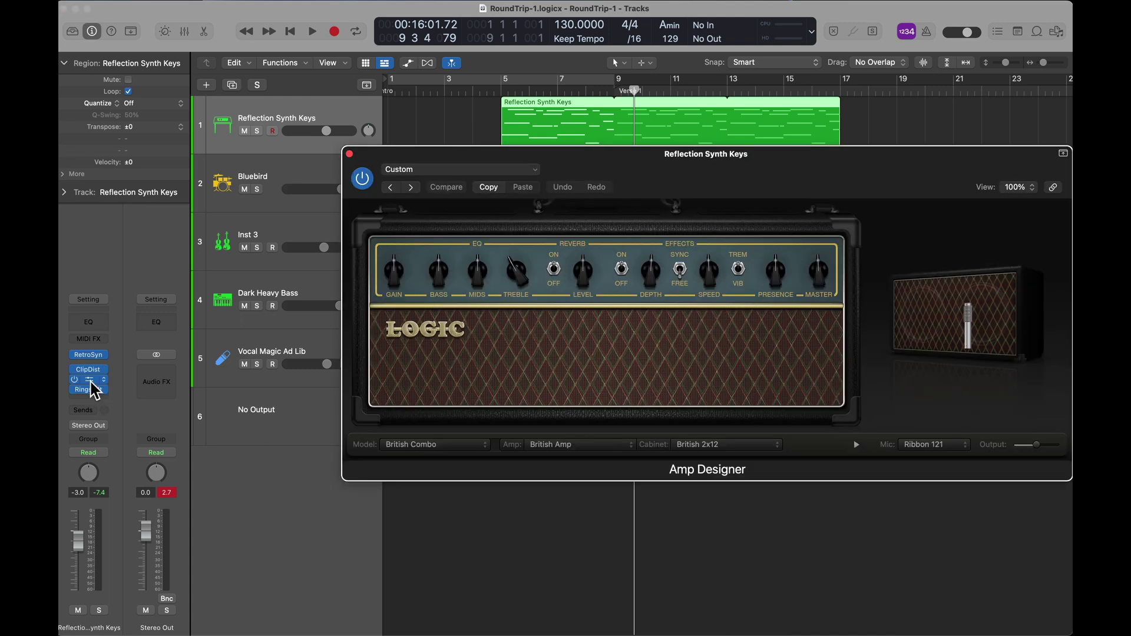
click(349, 155)
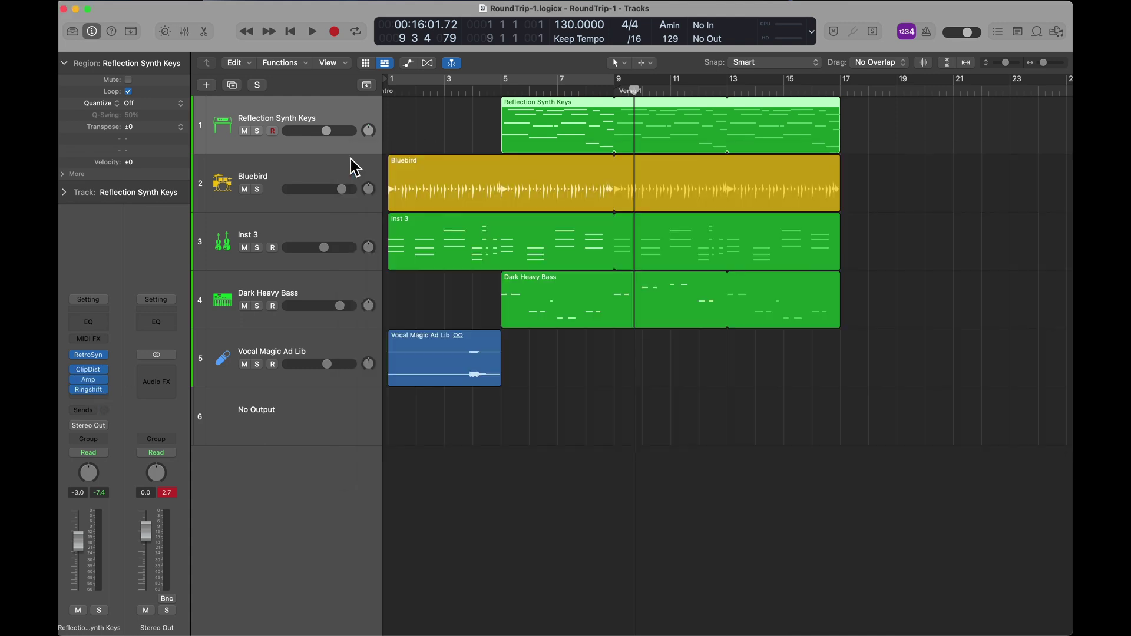
Step: Check the plug-ins on the Bluebird, Inst 3 and Dark Heavy Bass tracks, viewing the bass track's Alchemy settings
click(305, 180)
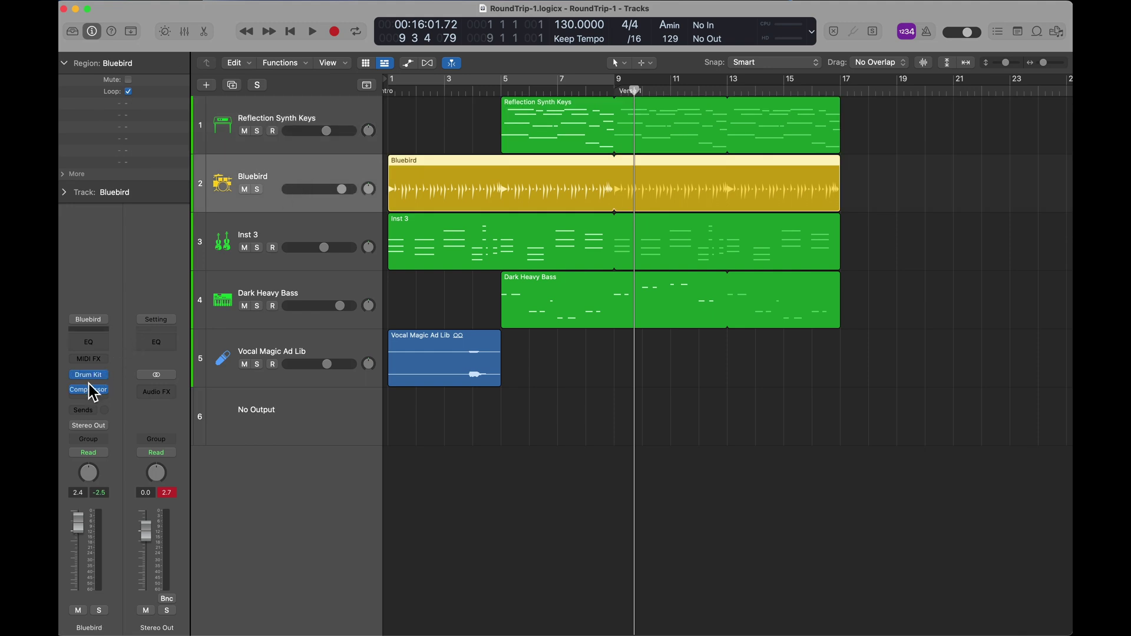
mouse_move(93, 377)
click(279, 235)
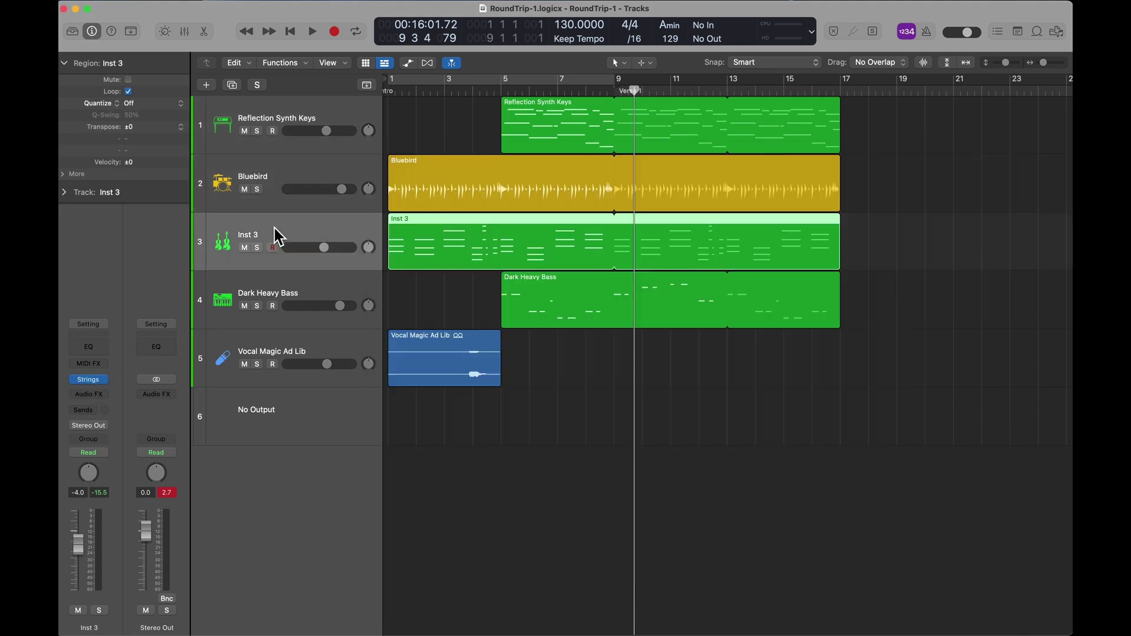
click(269, 293)
click(89, 382)
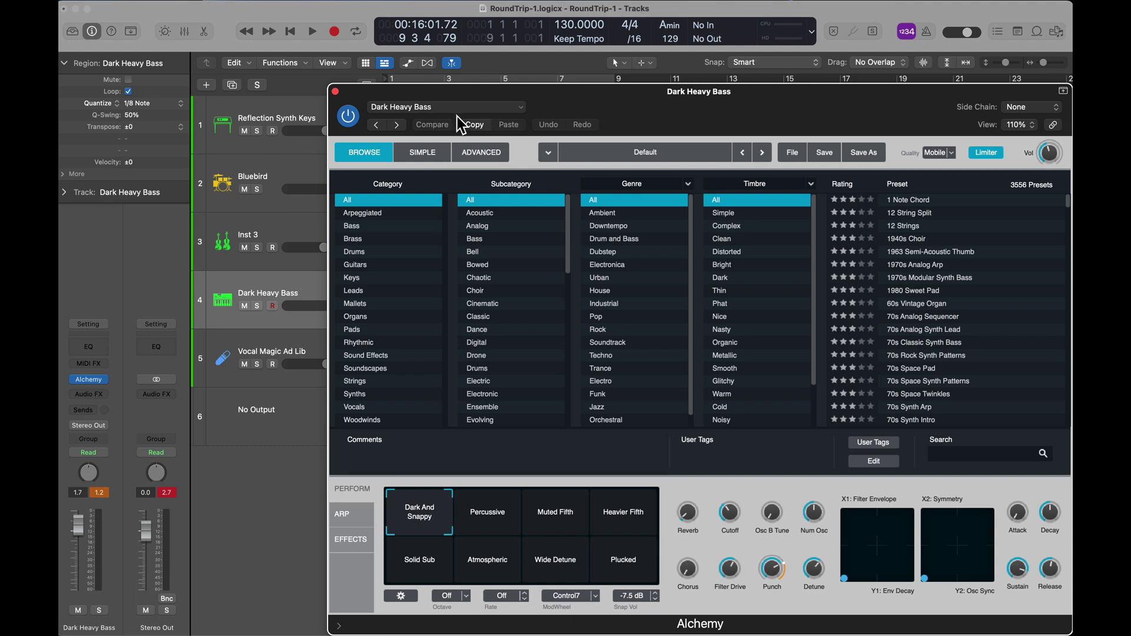
click(336, 91)
Step: Solo the Vocal Magic Ad Lib track, play its region from the middle of bar 3, and unsolo it
click(447, 354)
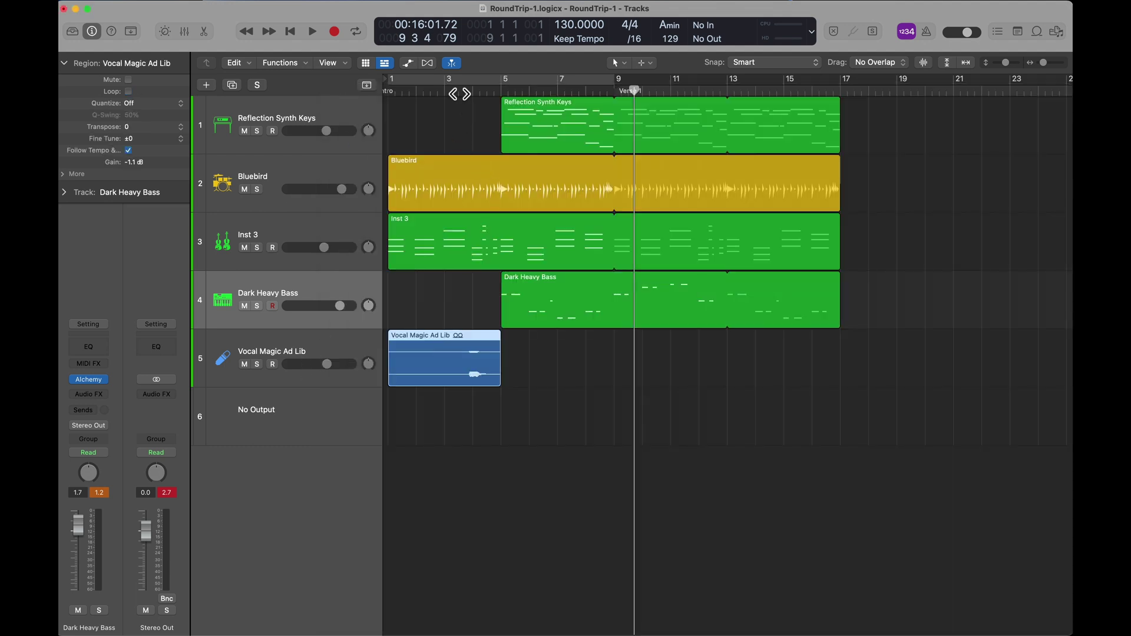
click(460, 93)
click(257, 365)
key(space)
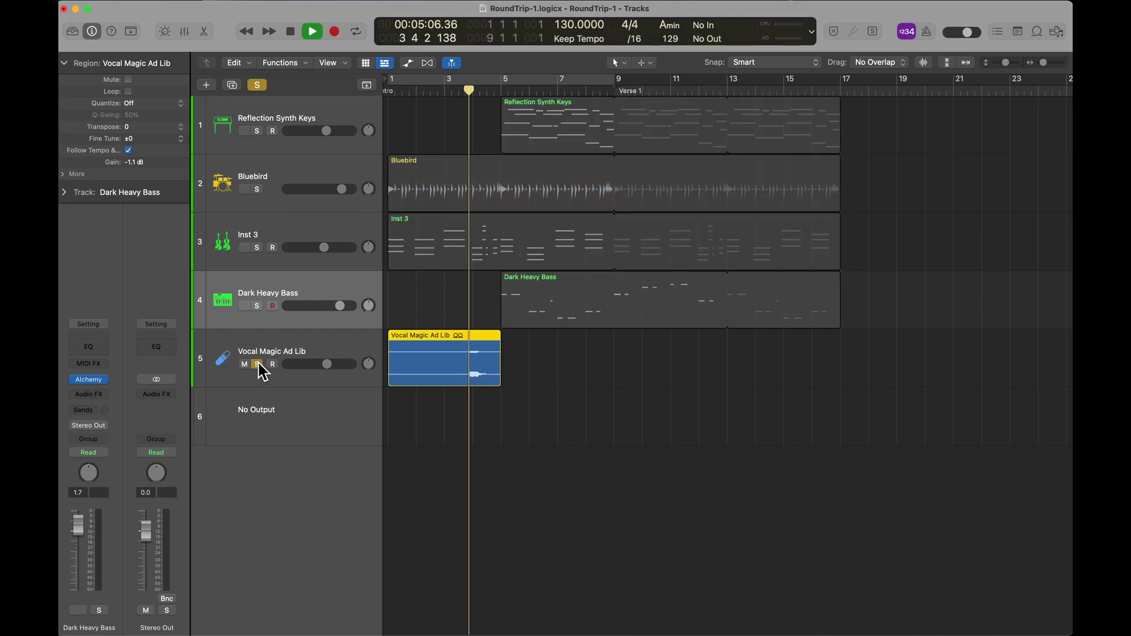
key(space)
click(258, 364)
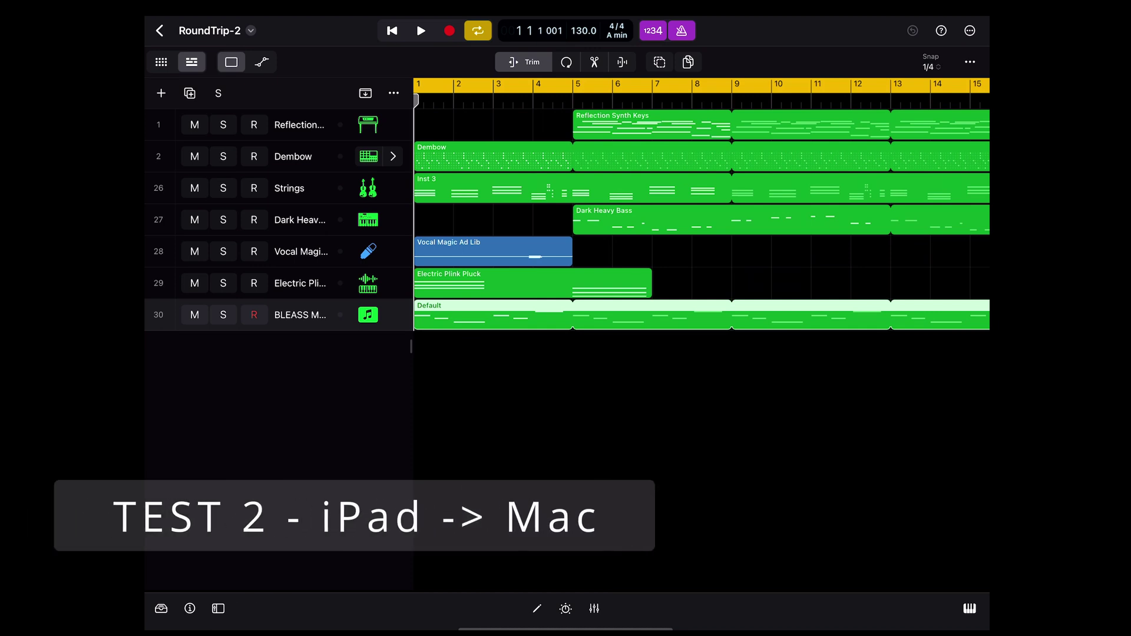
Step: In Logic Pro for iPad's RoundTrip-2 project, view the plug-ins on the Reflection Synth Keys and Dembow tracks
click(299, 125)
click(565, 608)
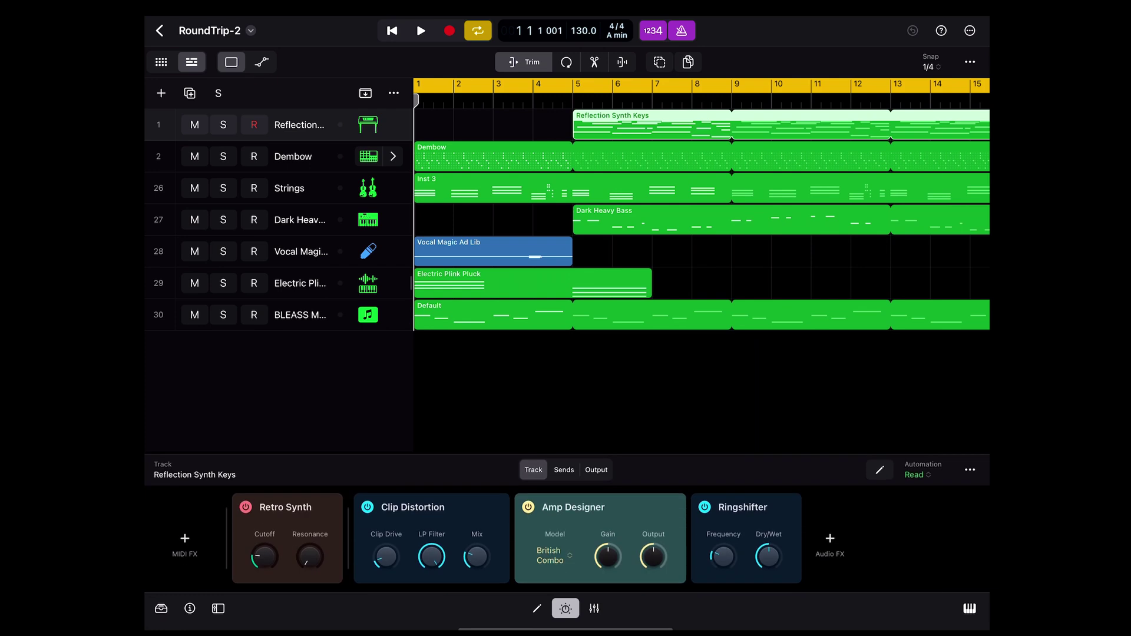
click(293, 156)
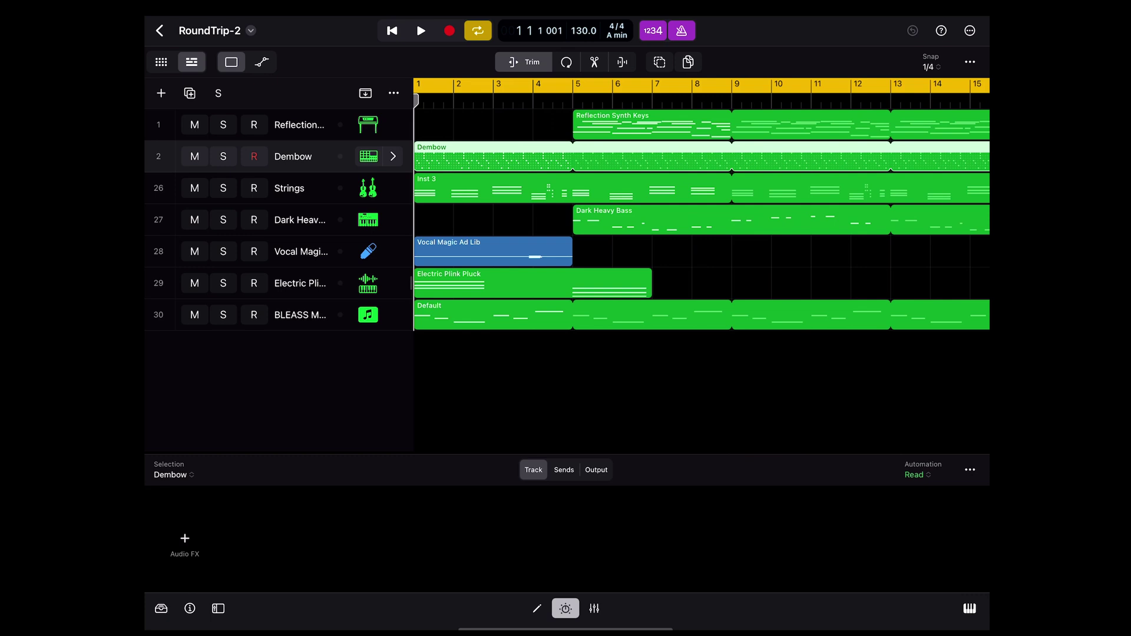
Step: Open the Dembow region in the Step Sequencer, browse the Drum Kit Defaults patterns, and close the browser
click(492, 156)
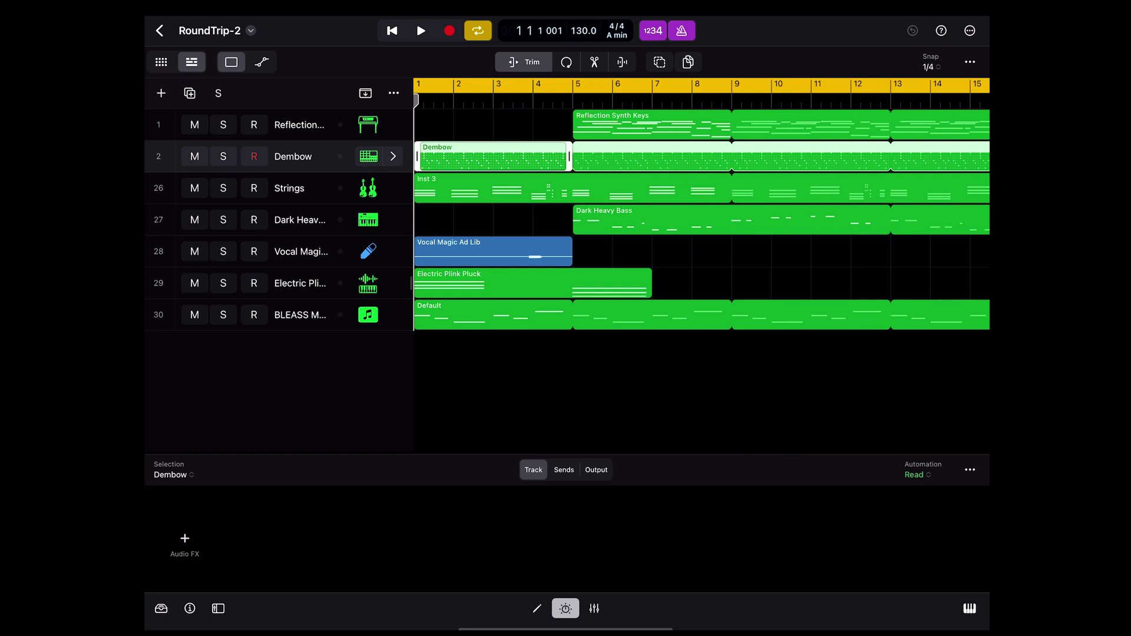
click(537, 609)
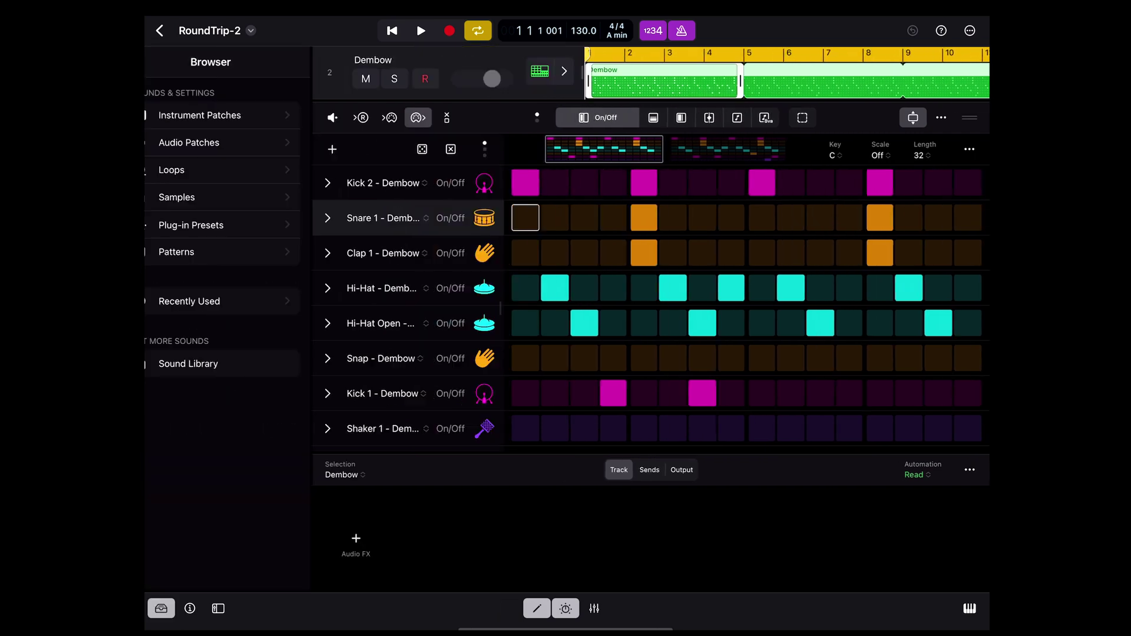
click(240, 252)
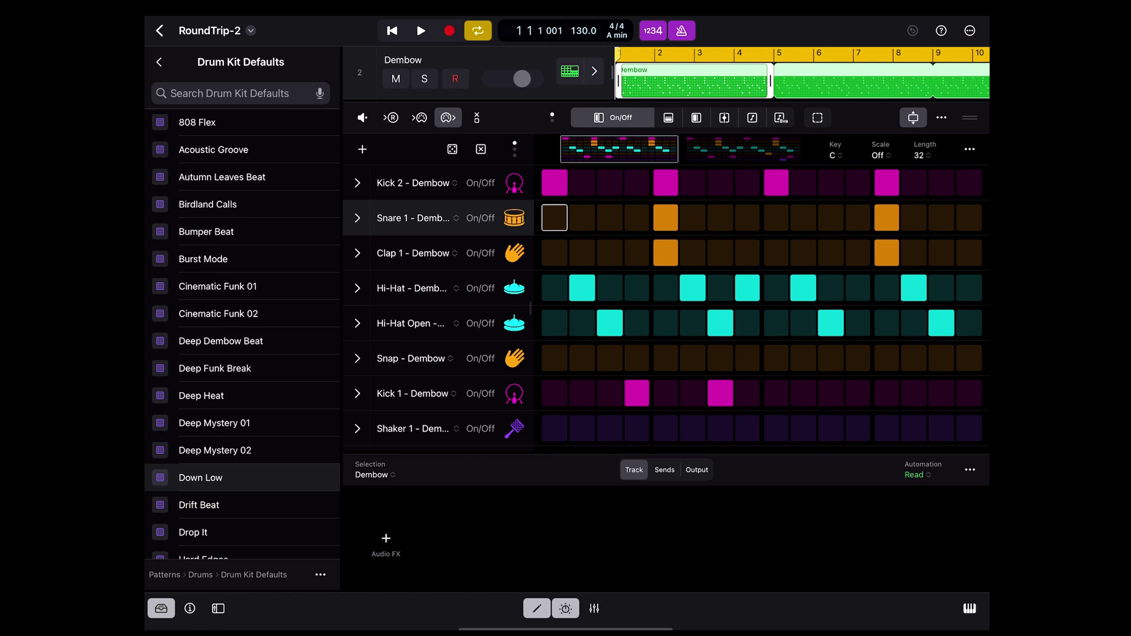
click(161, 608)
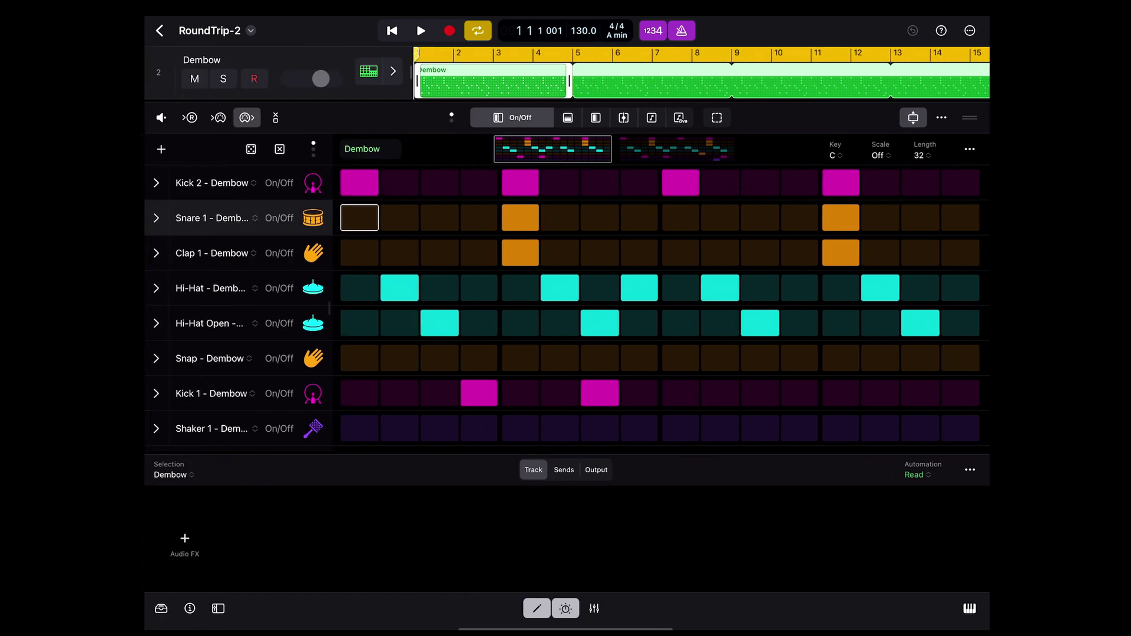
Step: Close the Step Sequencer, expand the Dembow track to view its individual drum subtracks, and collapse it again
click(537, 608)
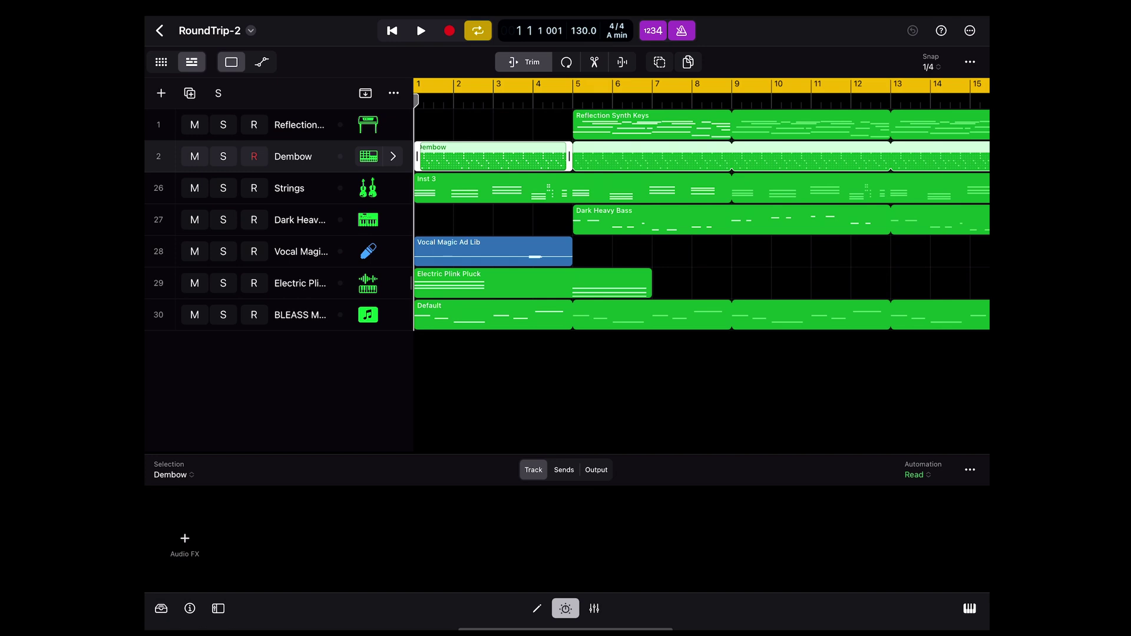
click(392, 156)
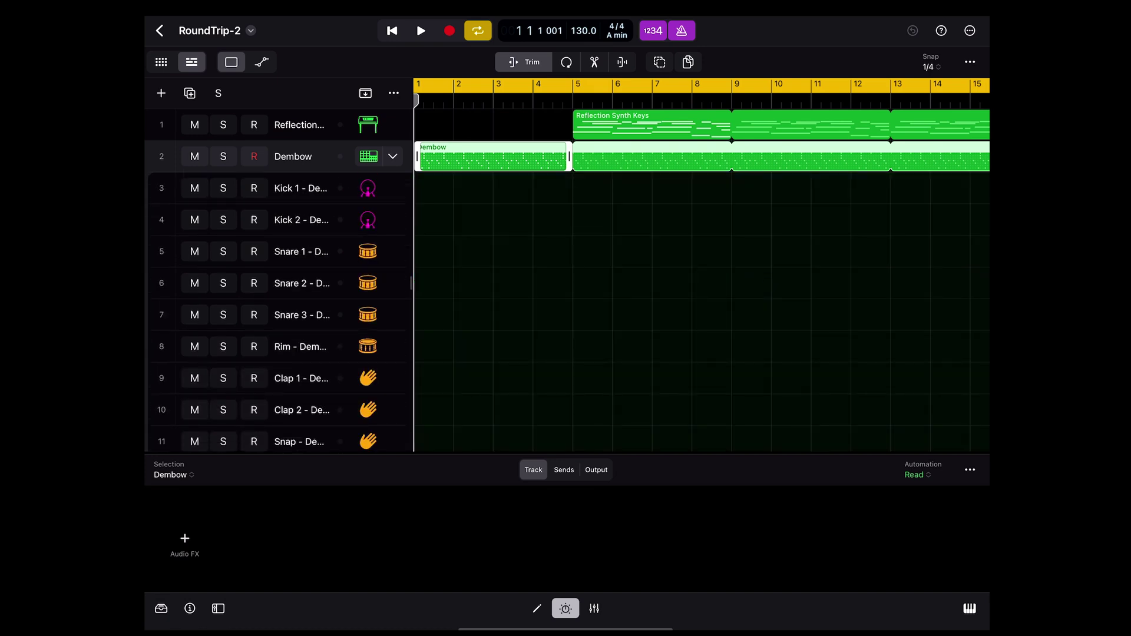
scroll(280, 283, down, 10)
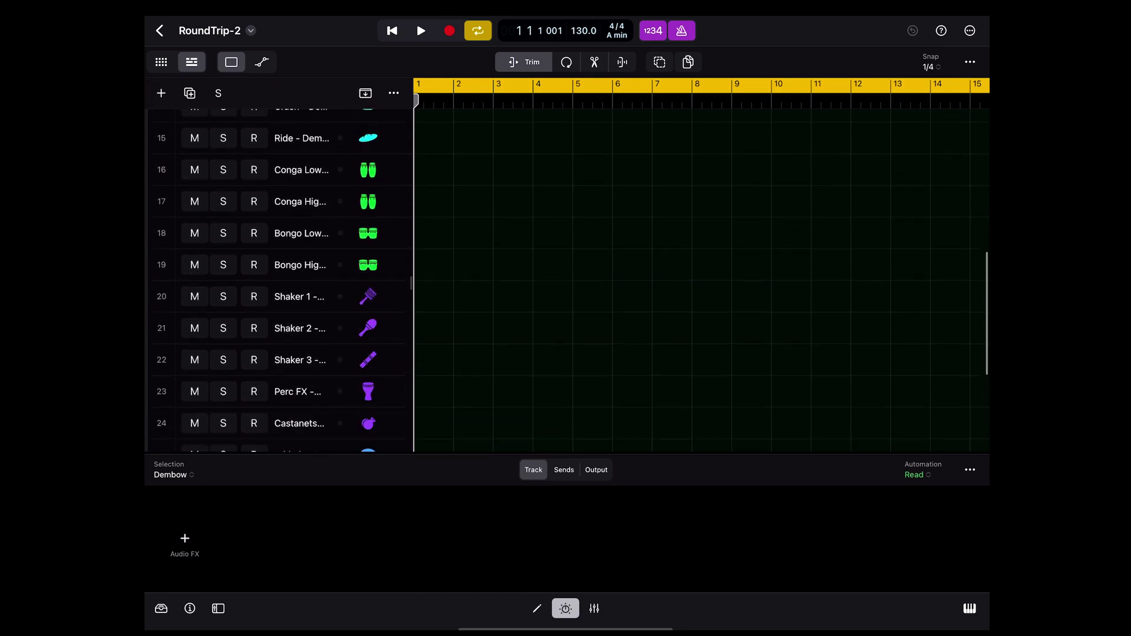
scroll(280, 283, up, 5)
scroll(280, 282, up, 6)
click(392, 156)
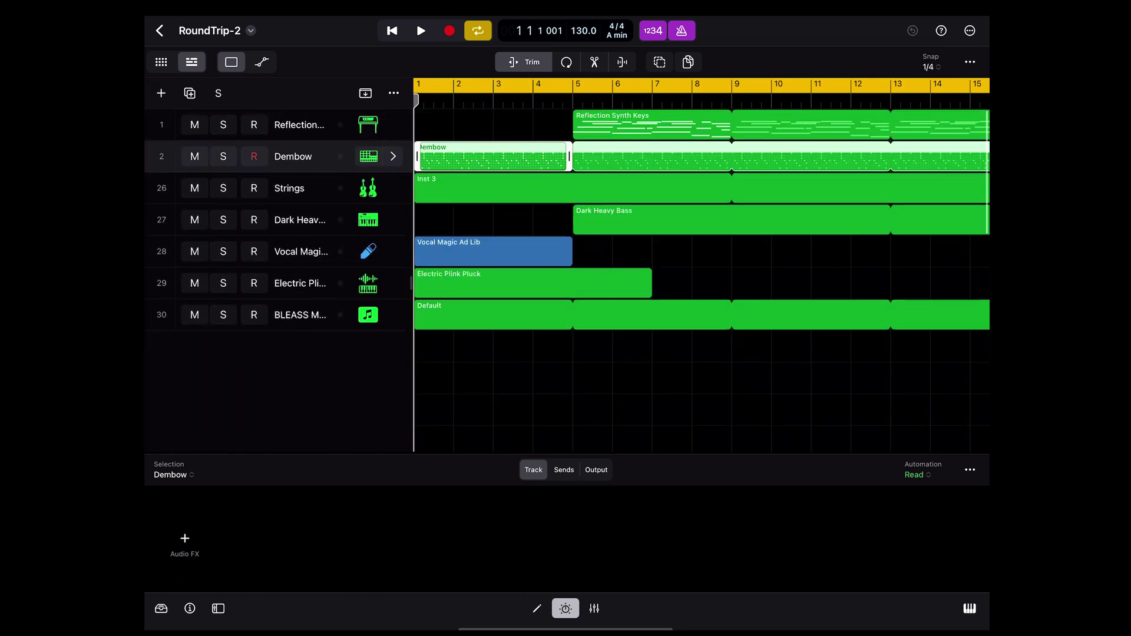
Step: Open the Dembow drum pads, enlarge them to view the full pad layout, and shrink the play surface again
click(970, 608)
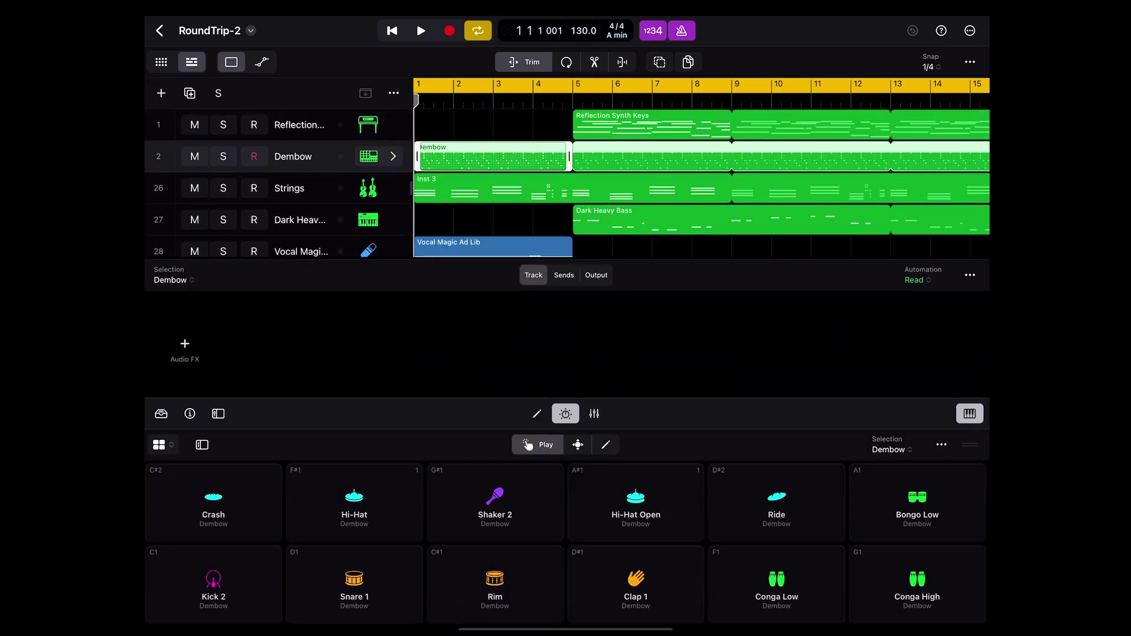
drag(969, 444, 970, 166)
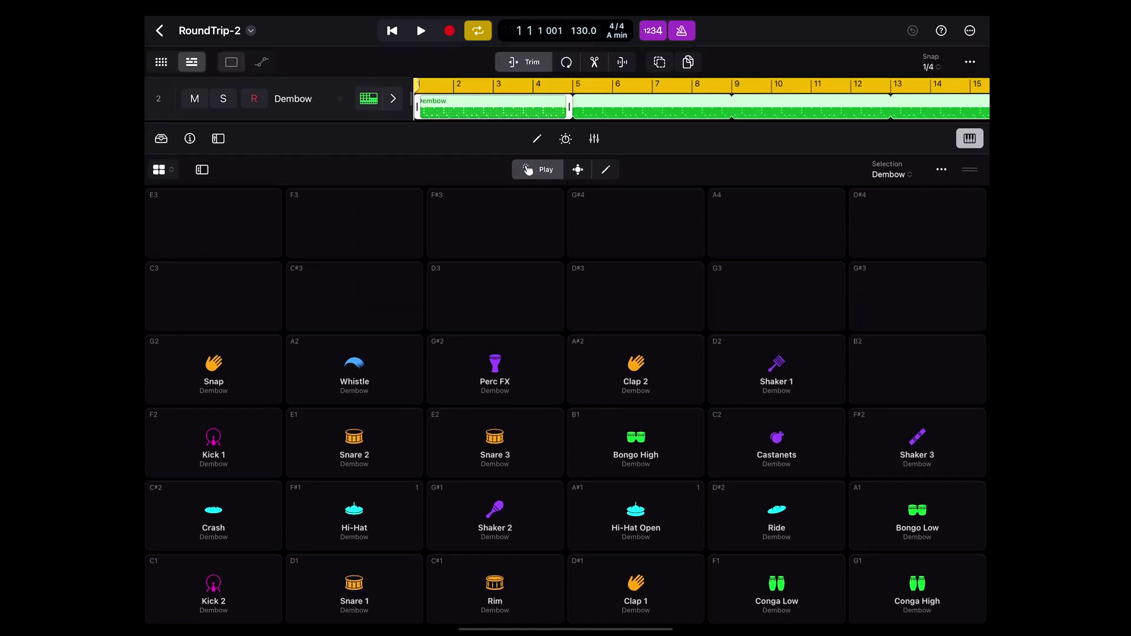
drag(970, 169, 969, 449)
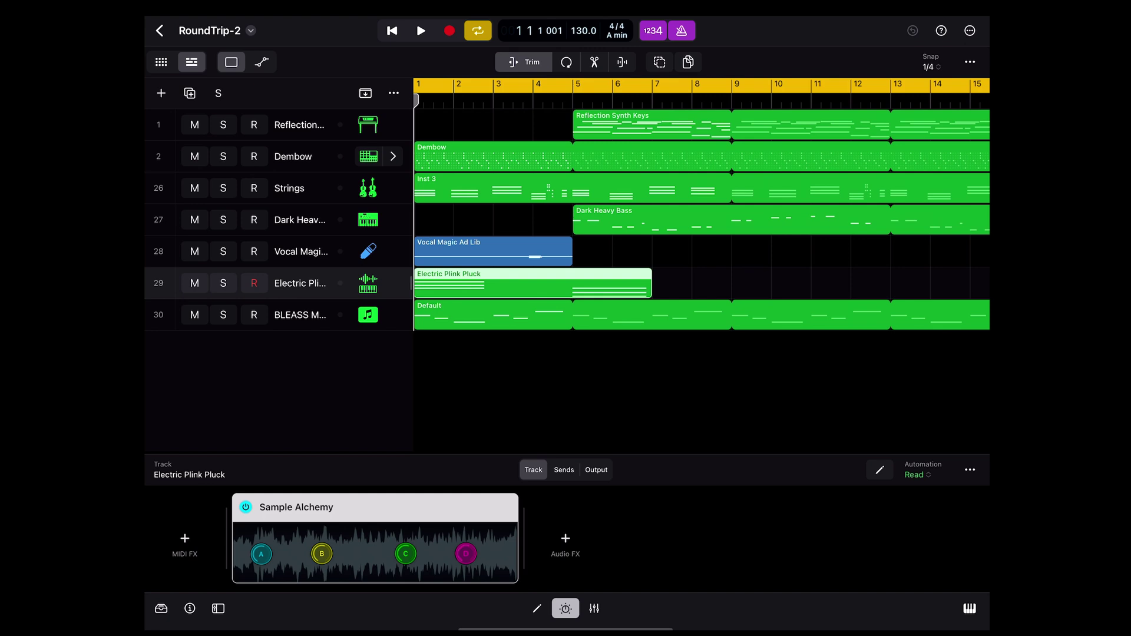
Step: Solo the Electric Plink Pluck track, play its region from the project start, and unsolo it
key(s)
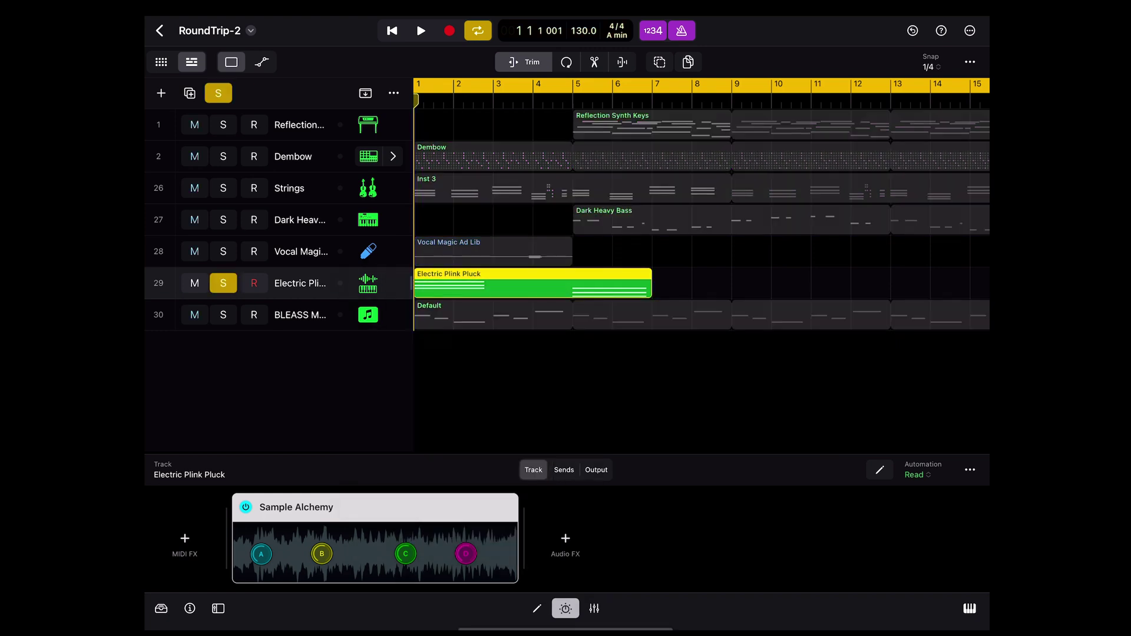
key(space)
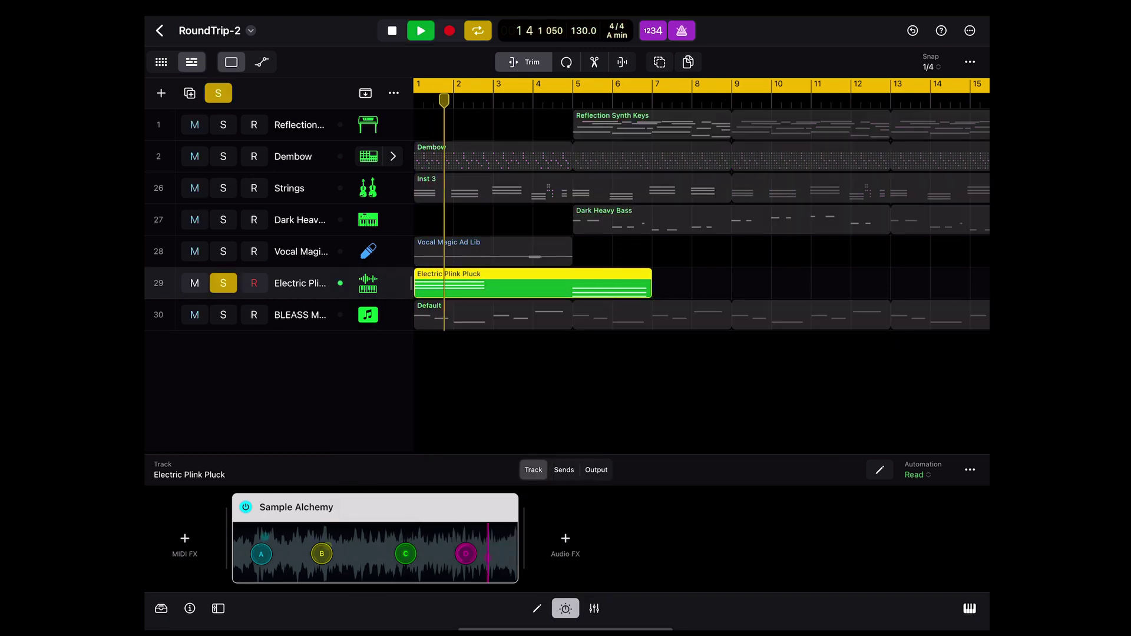
key(space)
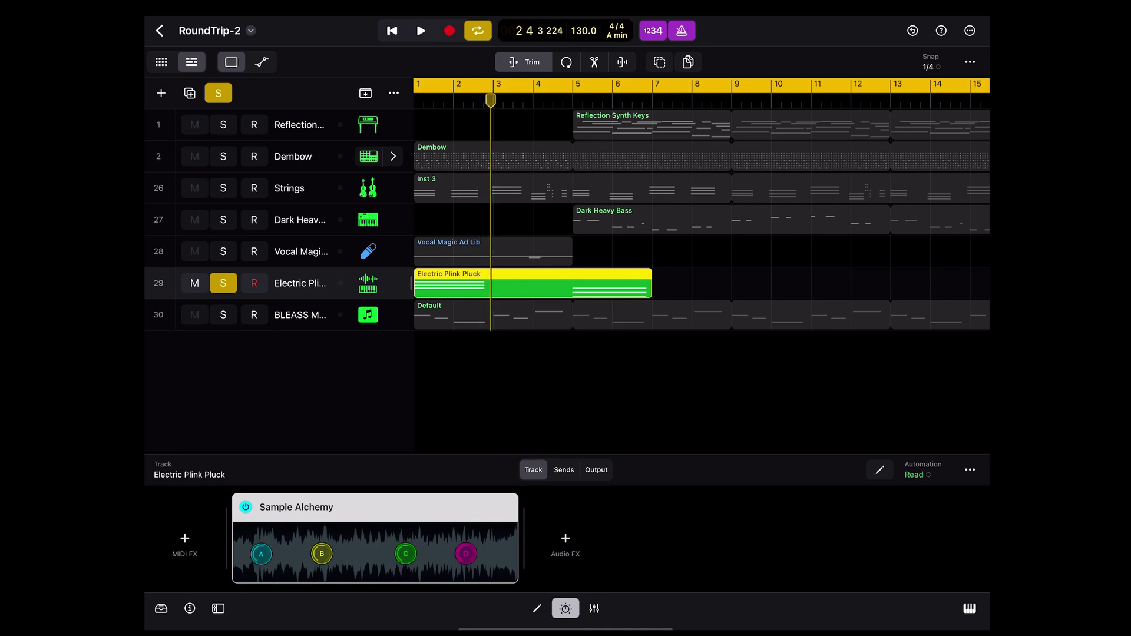
click(222, 283)
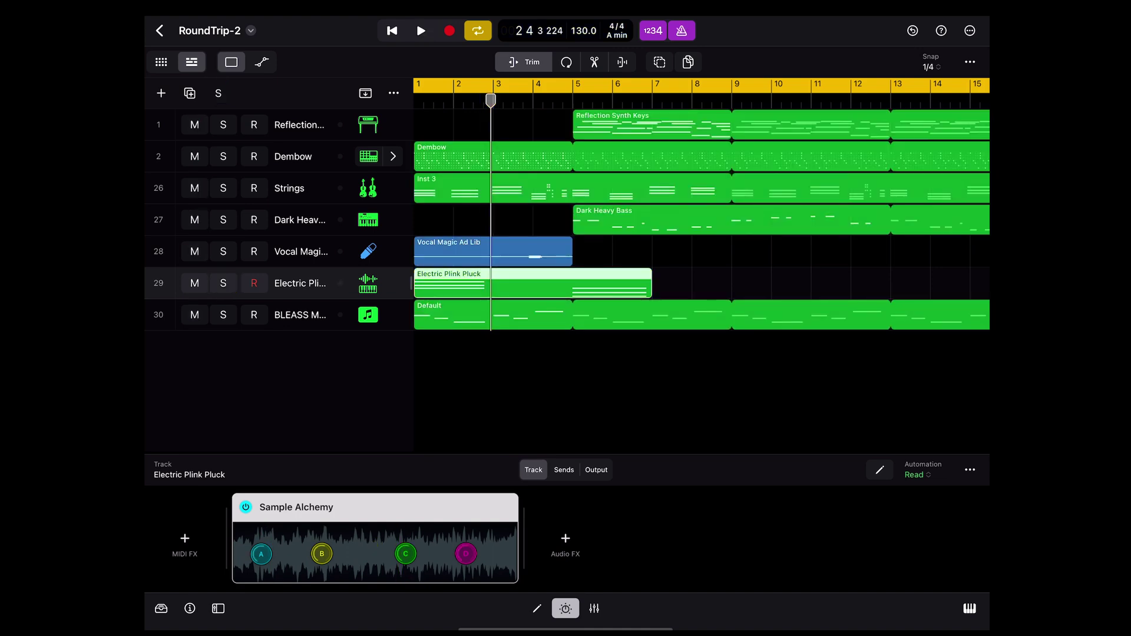
Step: View the BLEASS Monolit track's plug-in, and show the marker and tempo tracks with the playhead at the project start
click(300, 314)
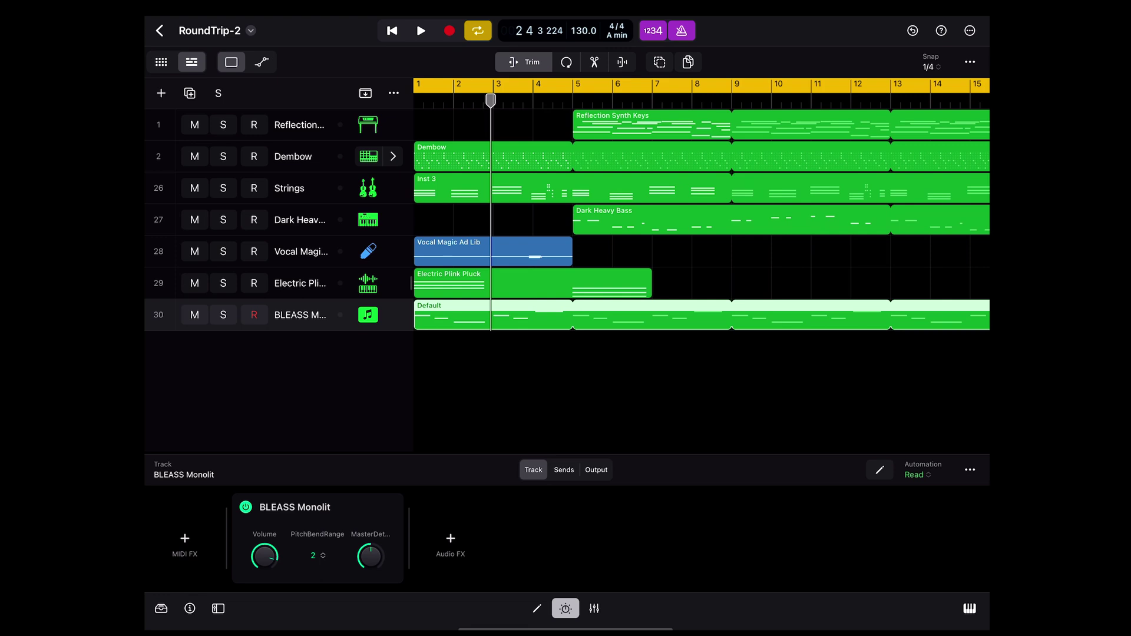
key(Return)
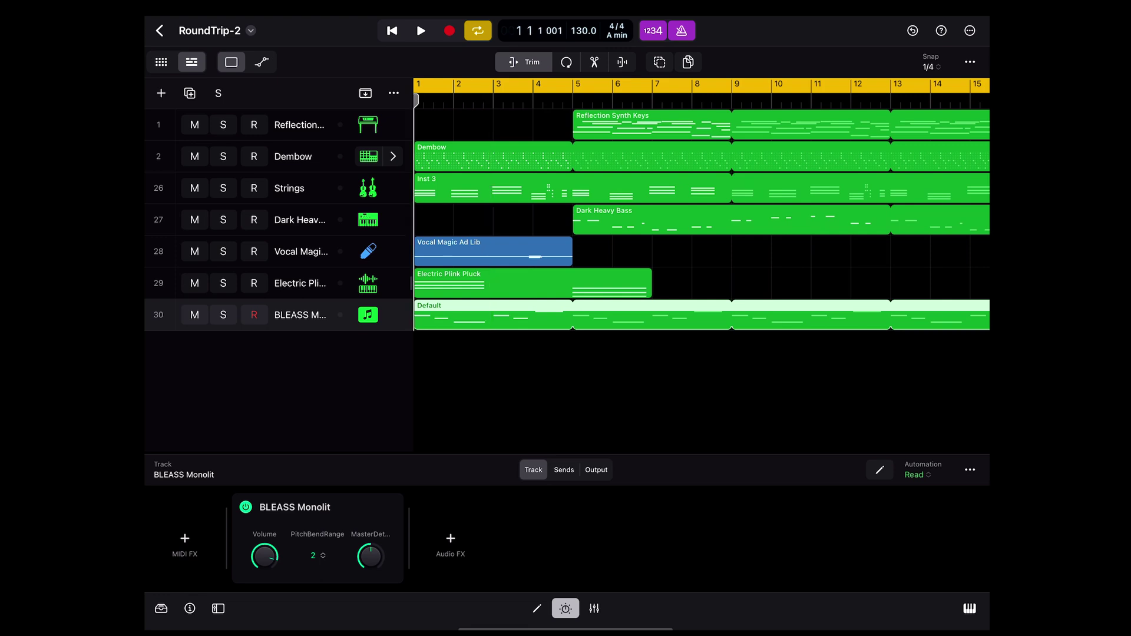
key(g)
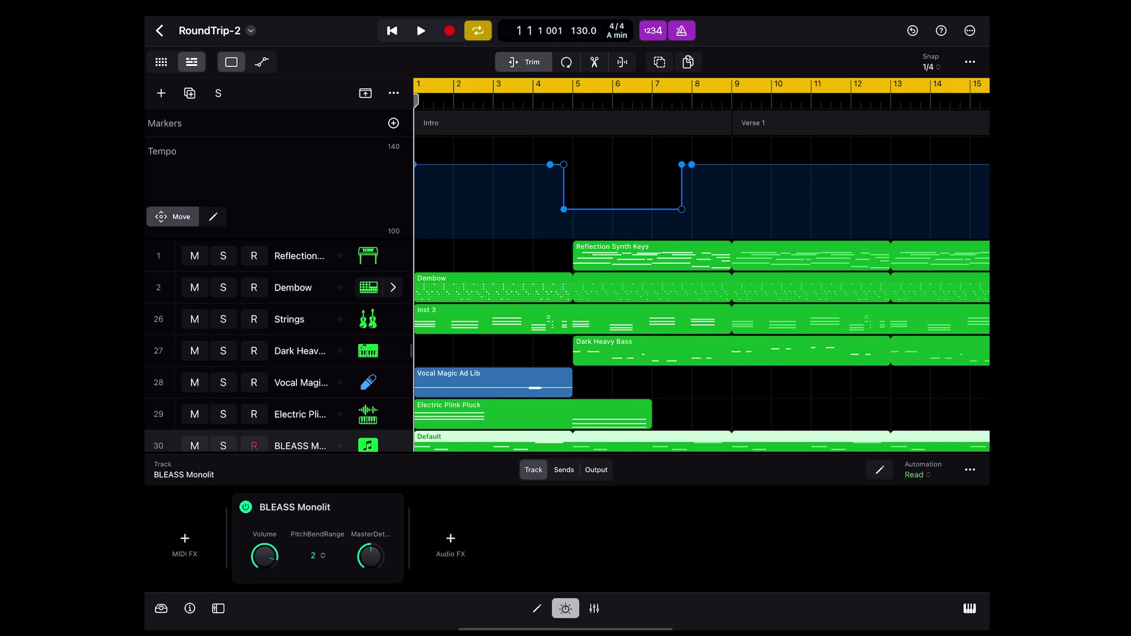
Step: Play the whole arrangement from the start through the tempo changes, hiding the plug-in tiles during playback
key(space)
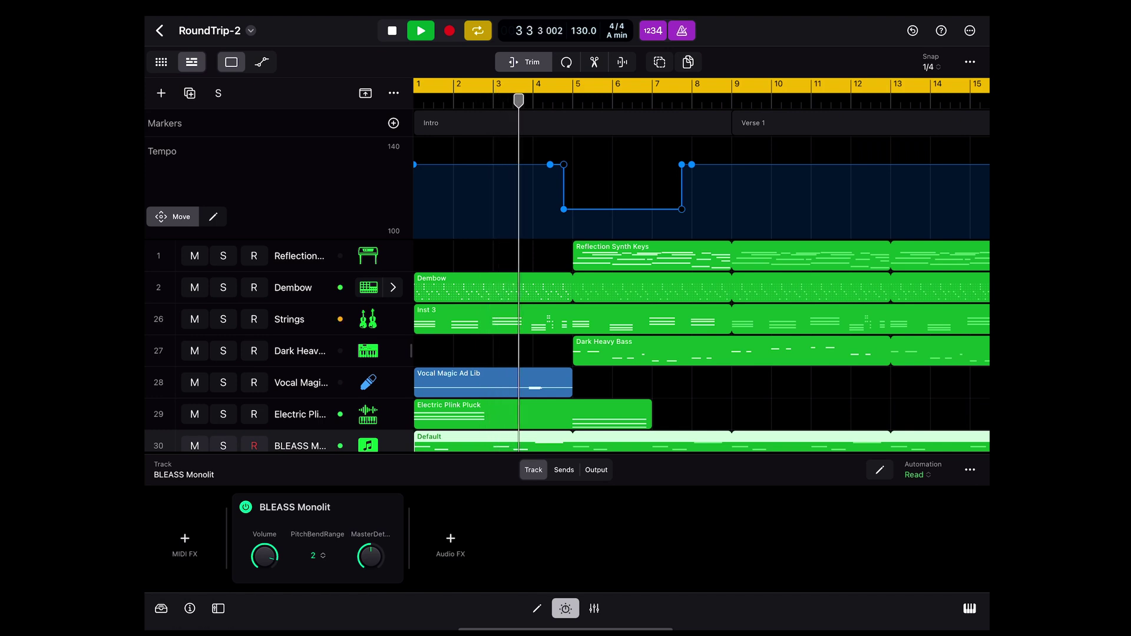
key(b)
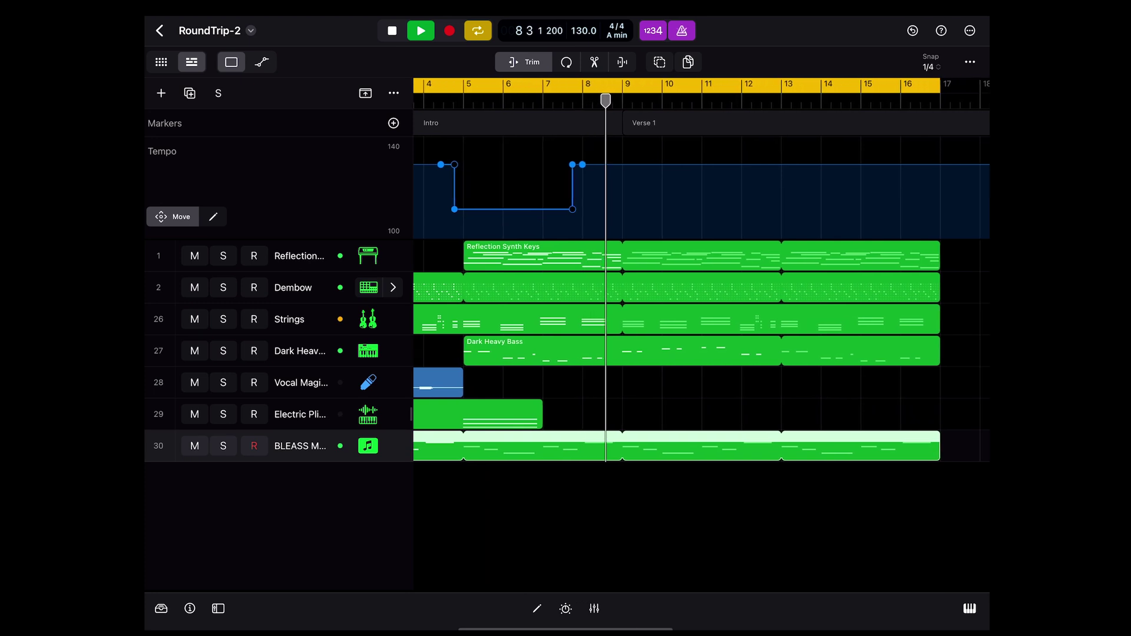
key(space)
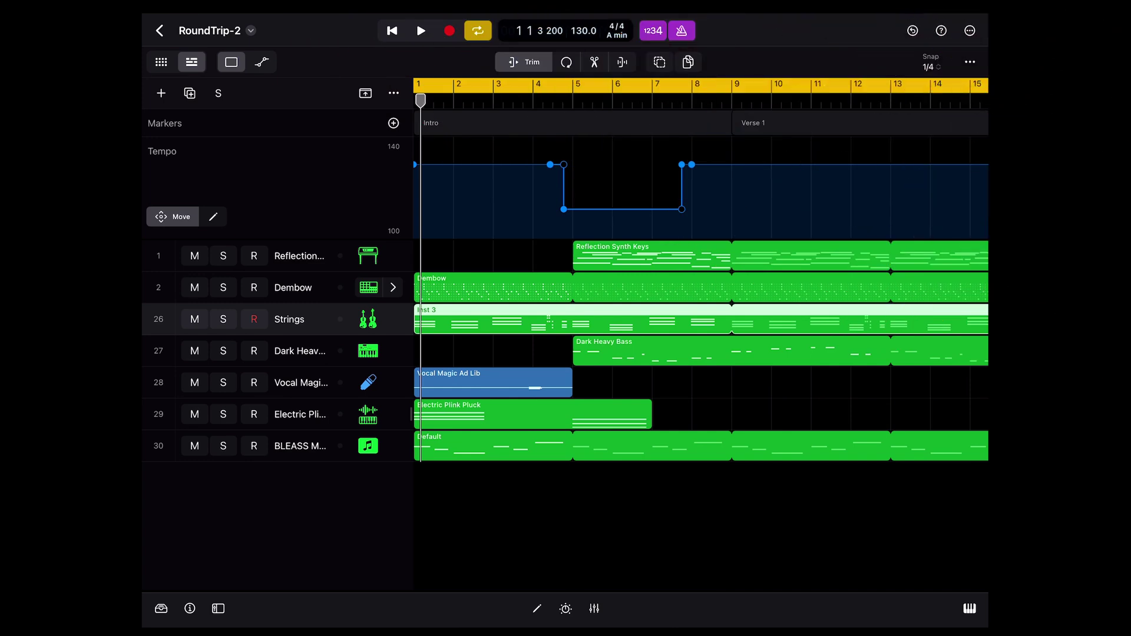
Step: Open the Strings track's Dustbin plug-in details at full size, check its preset choices, and close the plug-in view
key(b)
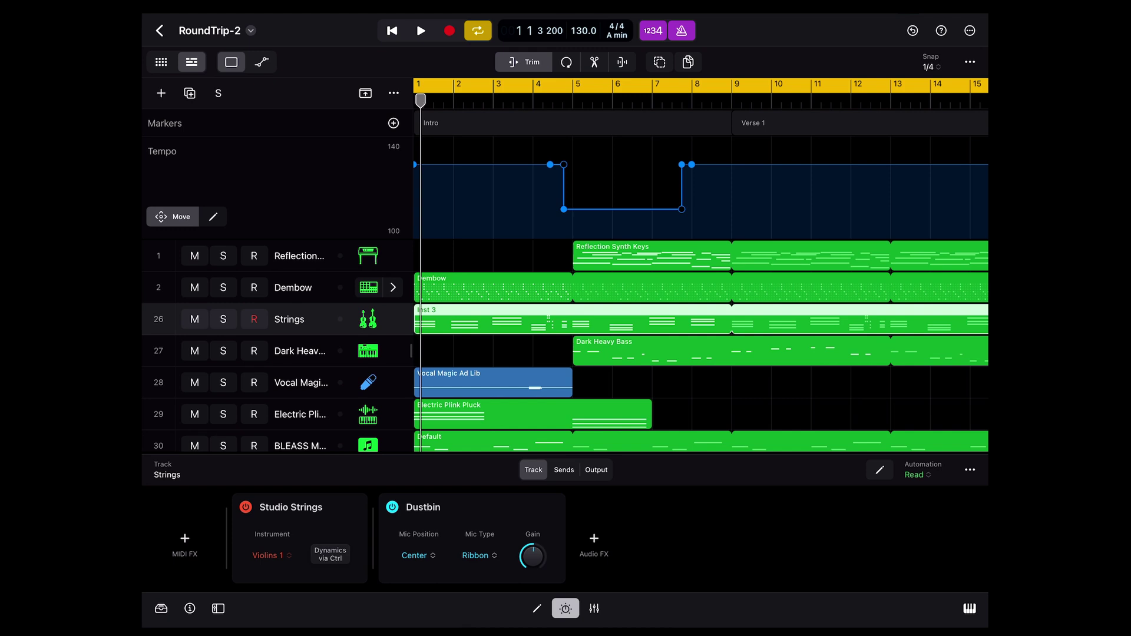
right_click(423, 507)
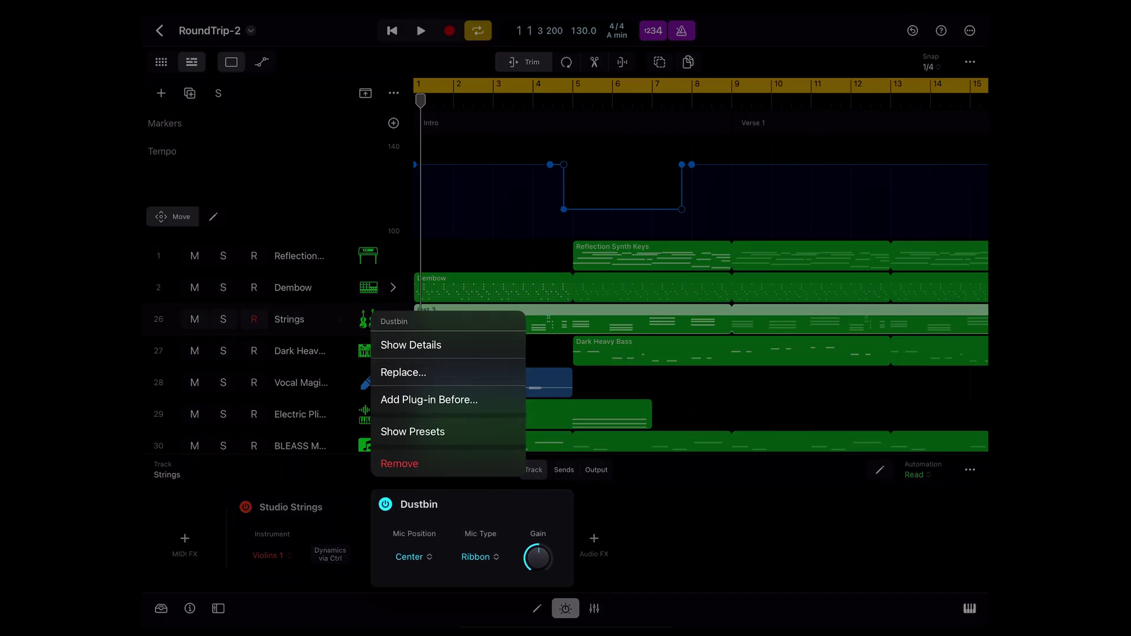
click(410, 344)
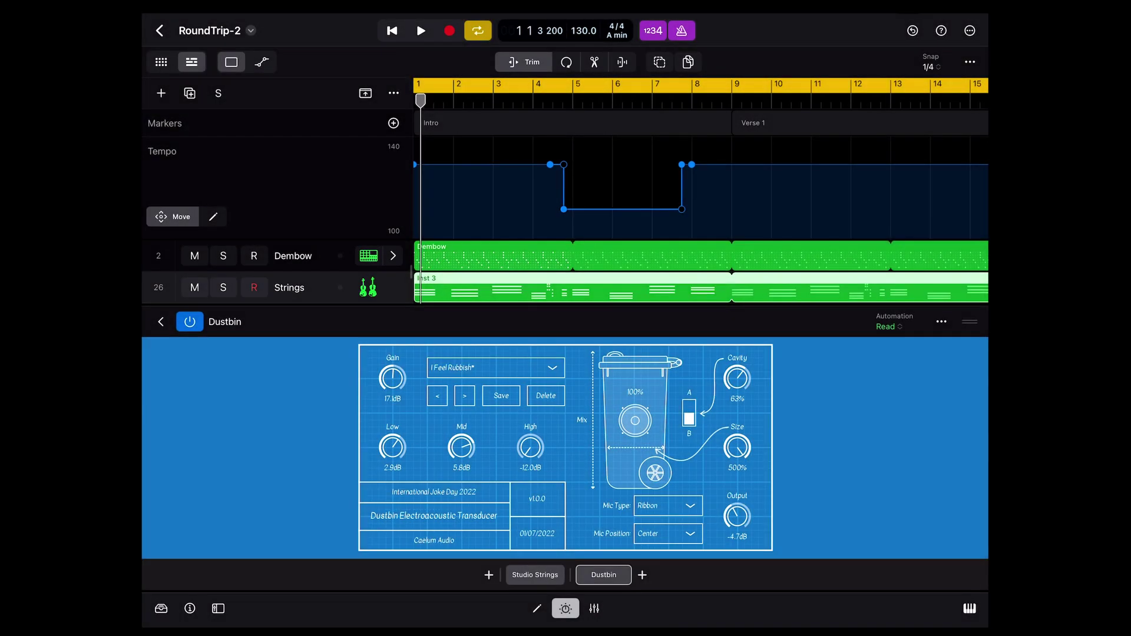
drag(969, 321, 969, 149)
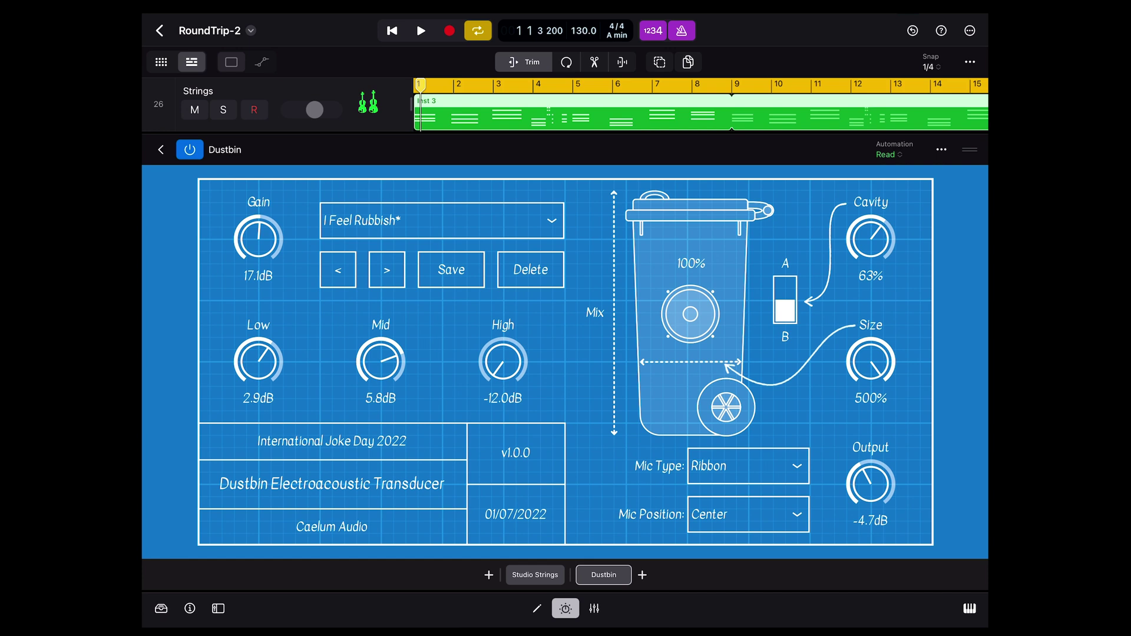
click(442, 220)
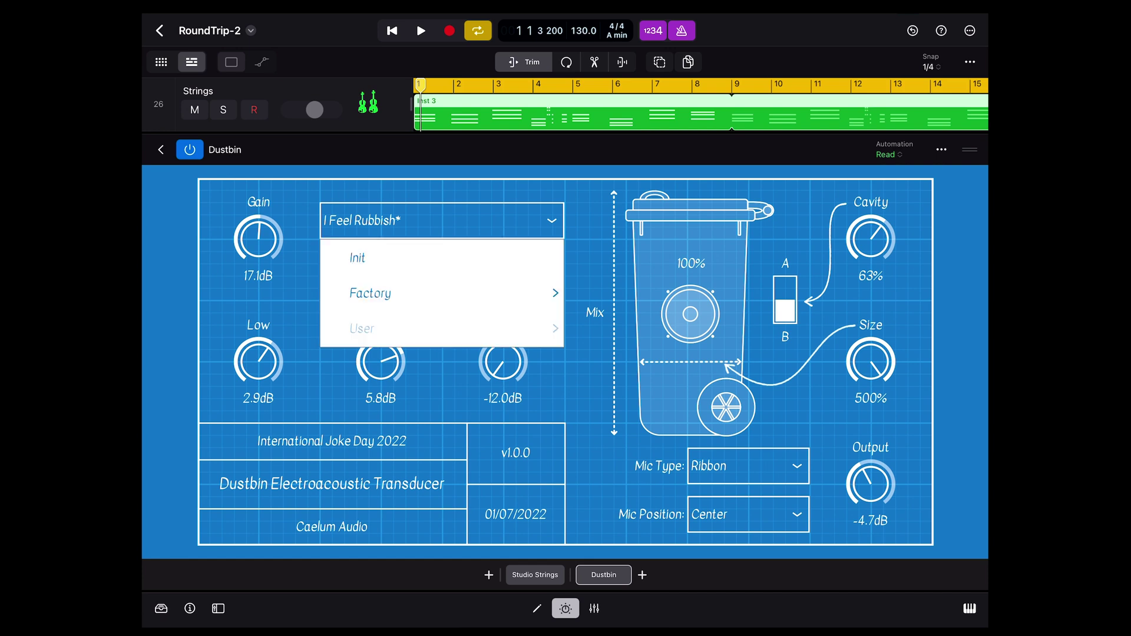
click(441, 221)
drag(969, 150, 968, 455)
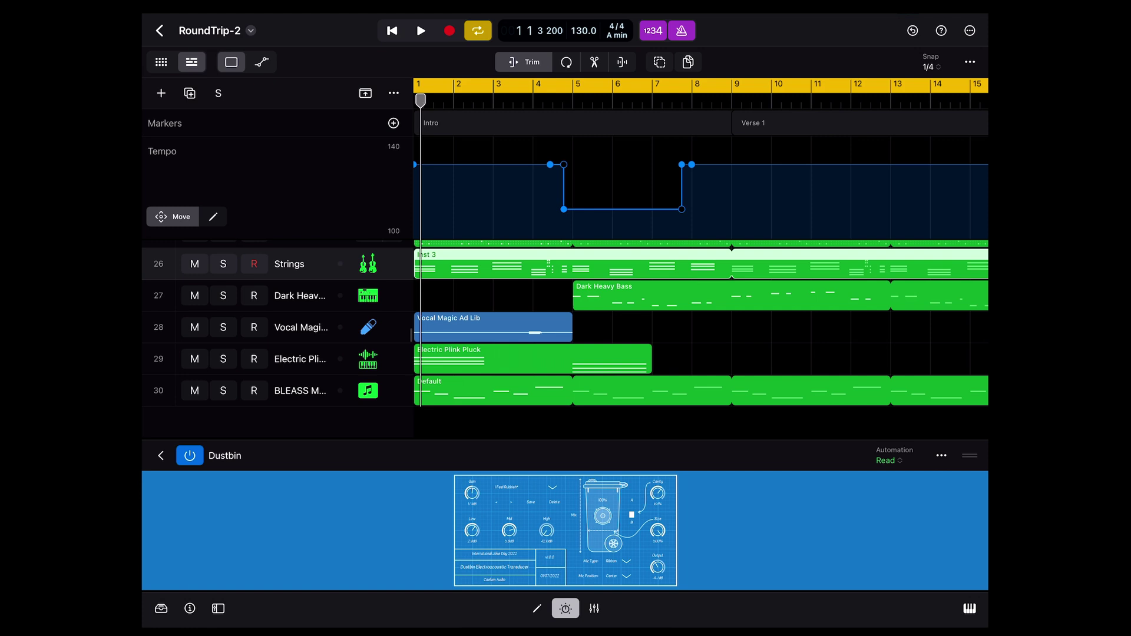
click(565, 607)
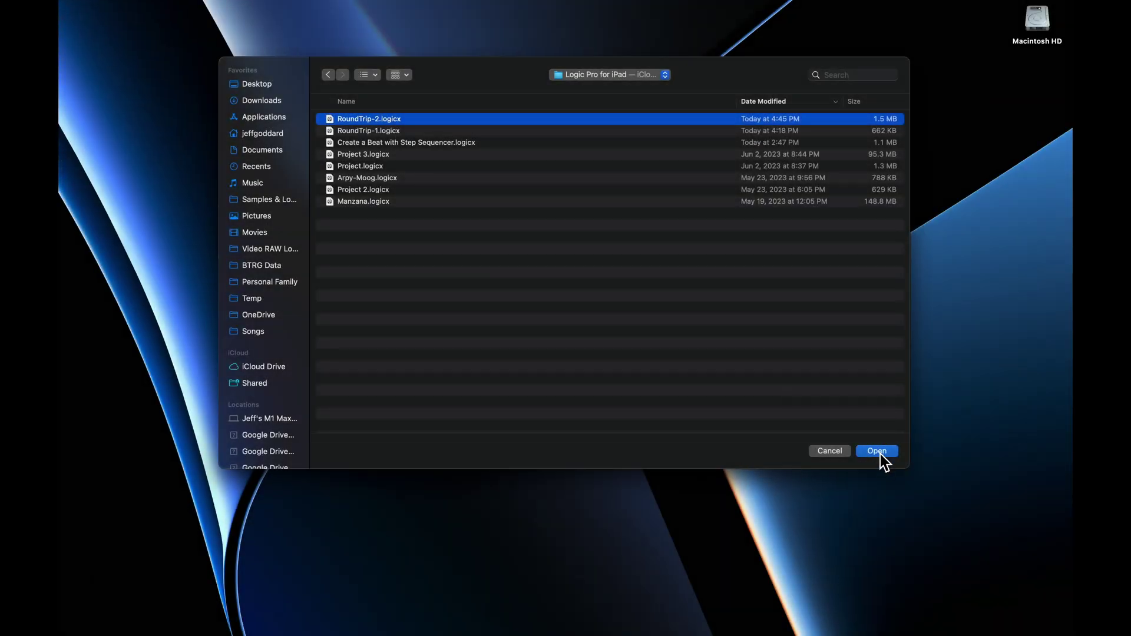
Step: Open RoundTrip-2.logicx in Logic Pro on the Mac, dismissing the missing plug-in alert and downloading the additional content
click(880, 452)
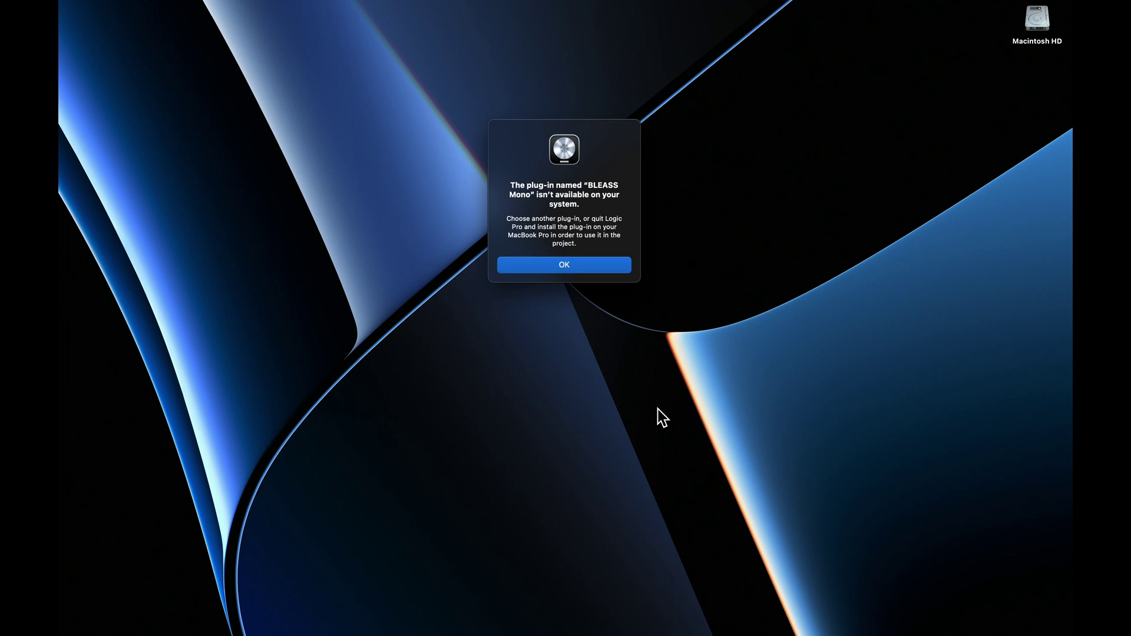
click(566, 265)
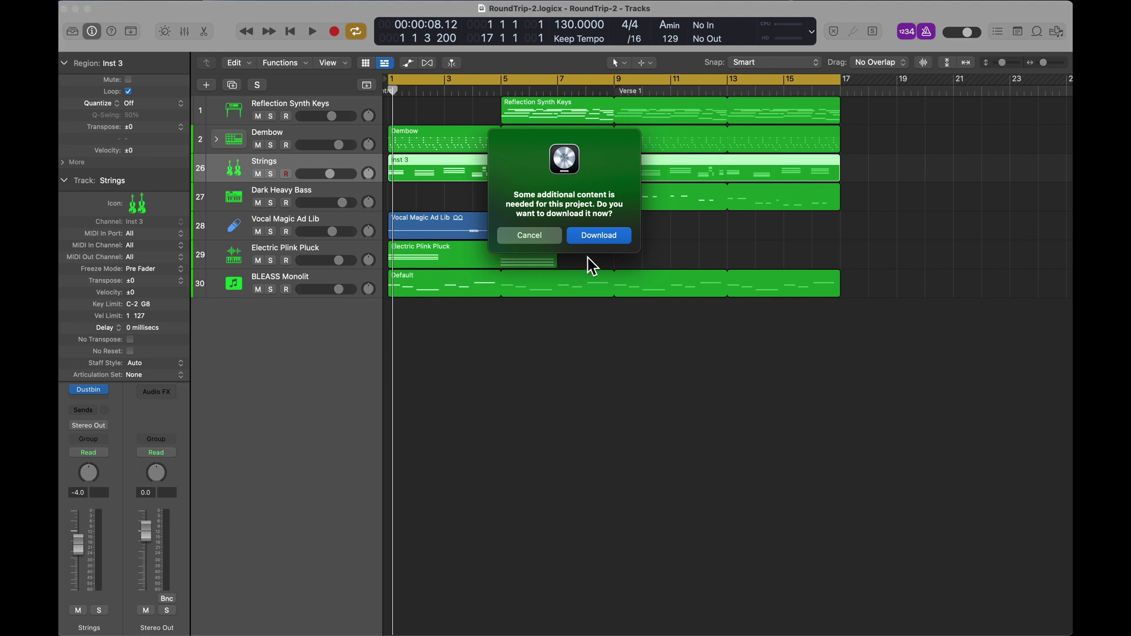
click(603, 237)
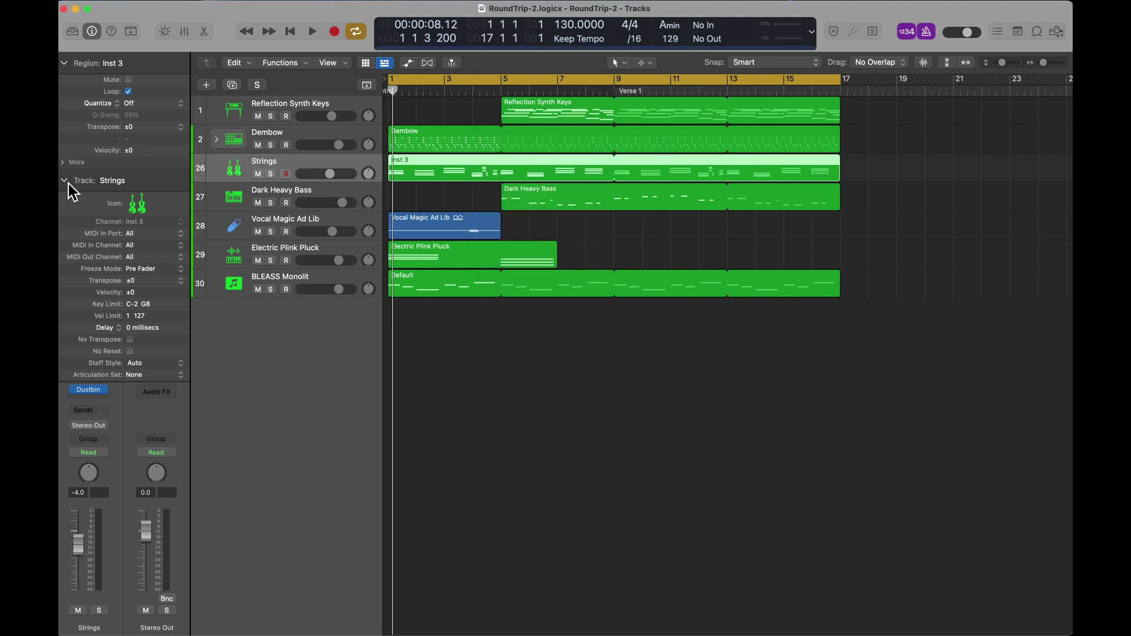
Step: Collapse the Strings track's inspector details and cancel locating the Sample Alchemy audio file
click(66, 182)
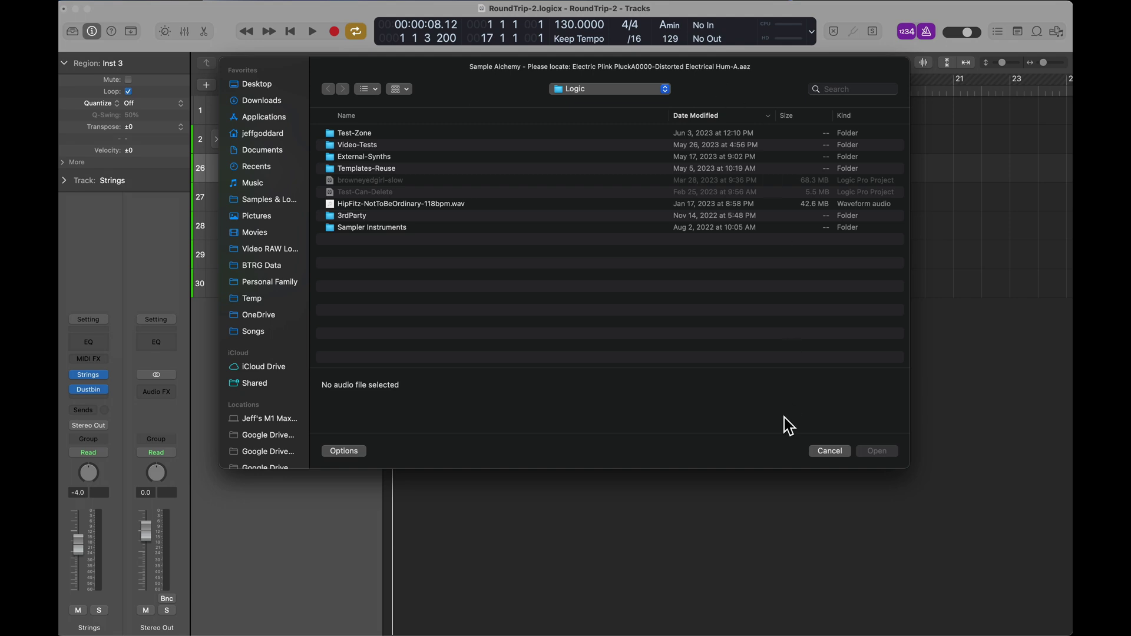
click(831, 452)
Step: Solo and play the Electric Plink Pluck track, view its Sample Alchemy plug-in window, and unsolo the track
click(272, 262)
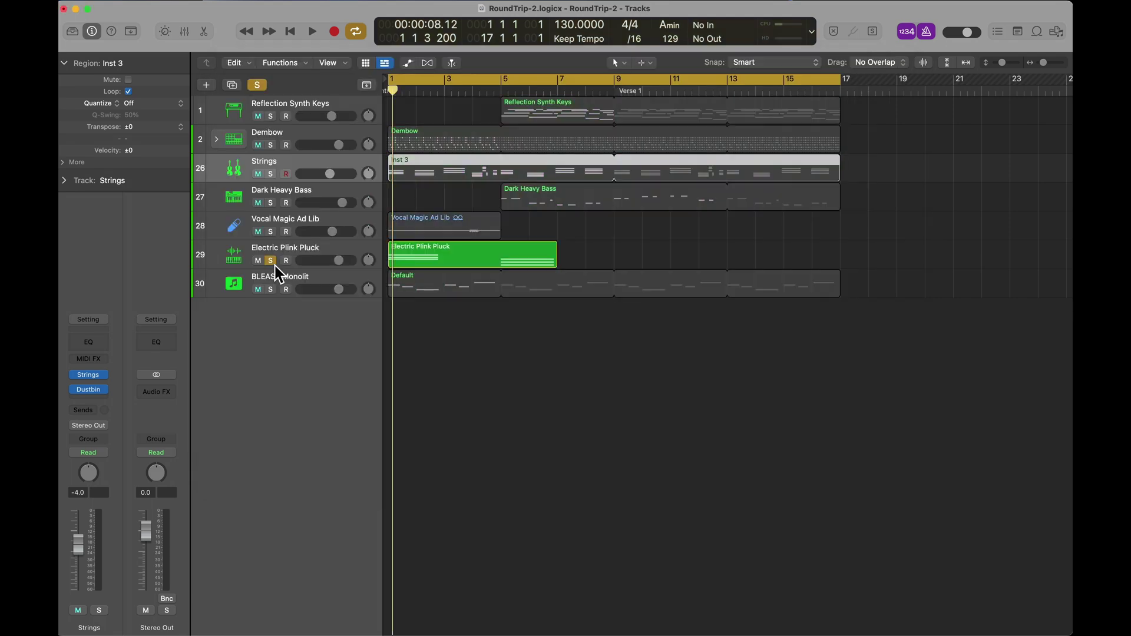
key(space)
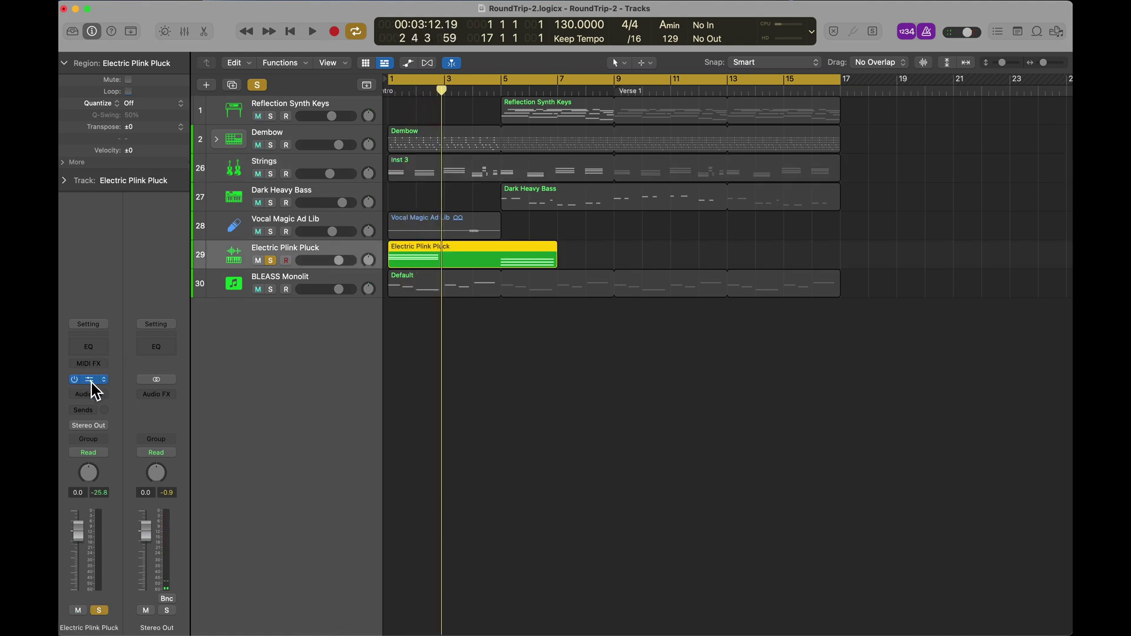
click(90, 382)
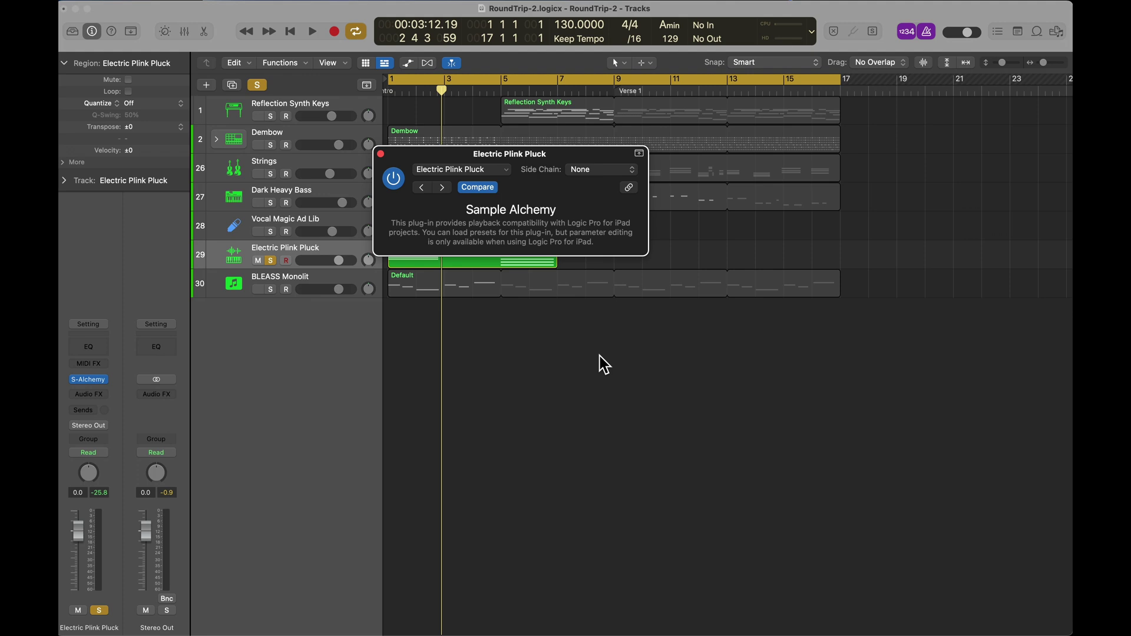
click(380, 154)
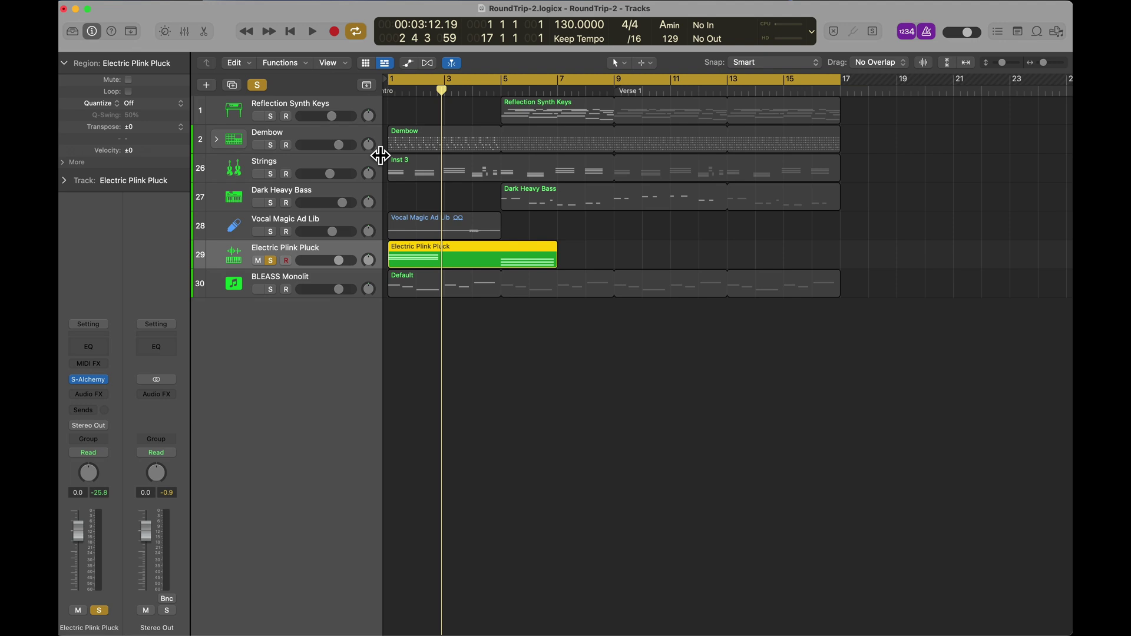
click(90, 381)
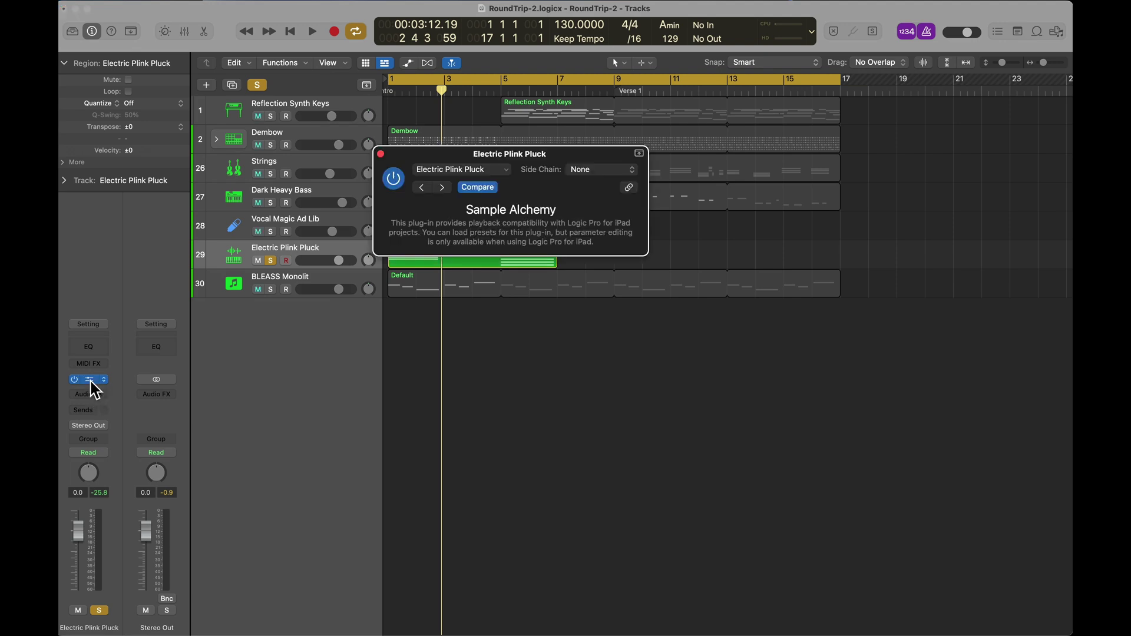
click(381, 153)
click(270, 260)
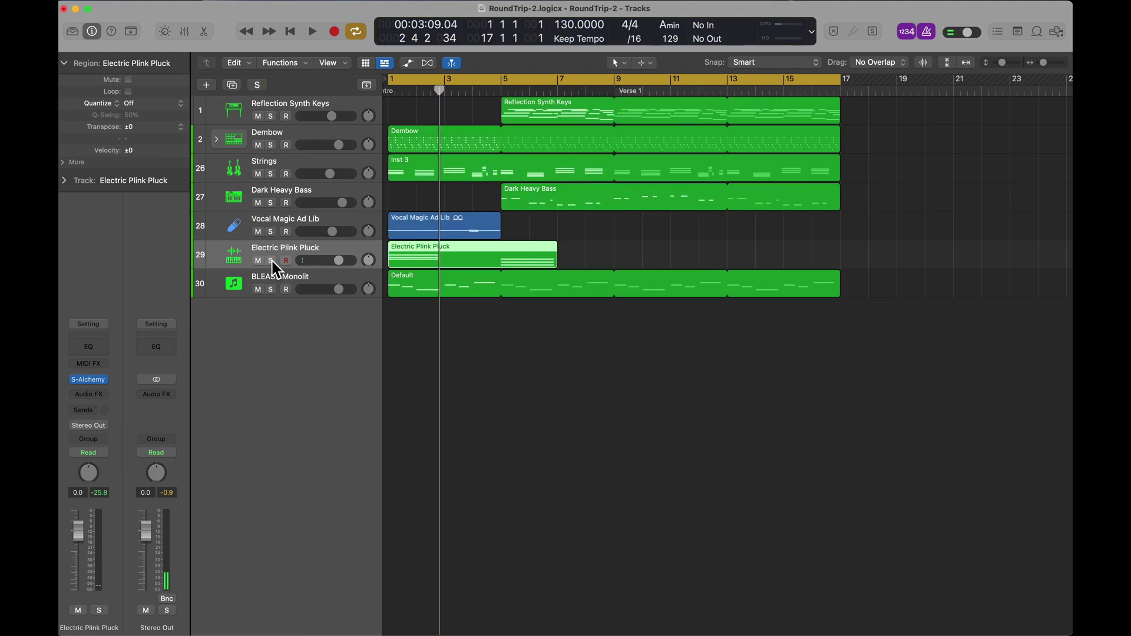
scroll(272, 261, up, 5)
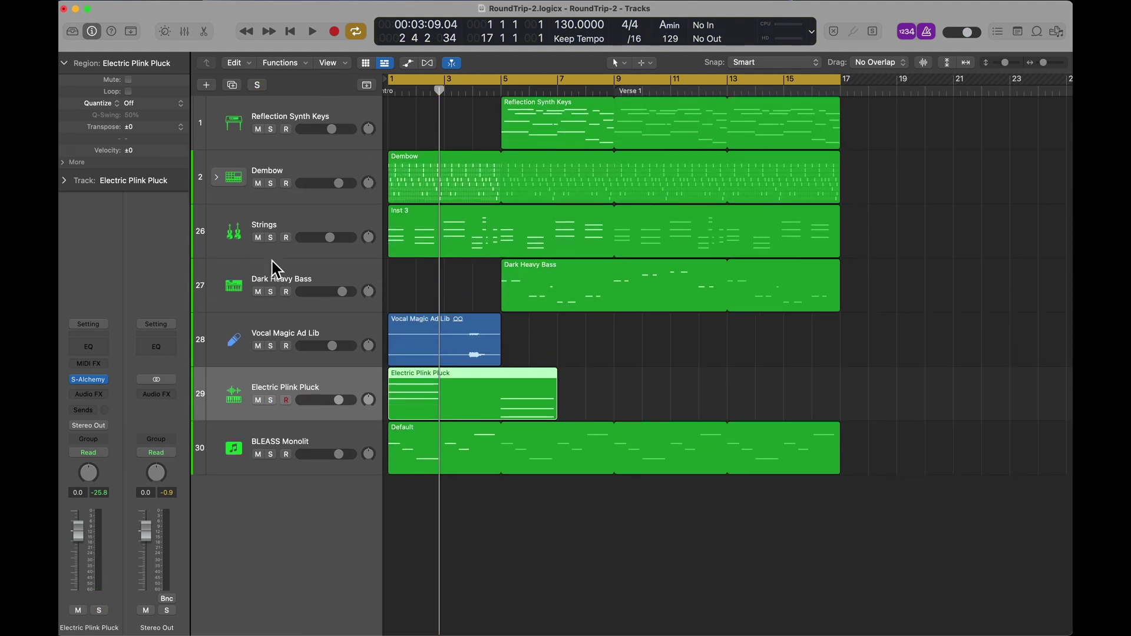
Step: Play RoundTrip-2 from the current position, show the global tracks during playback, and stop in the tempo-change section
key(super+Down)
key(space)
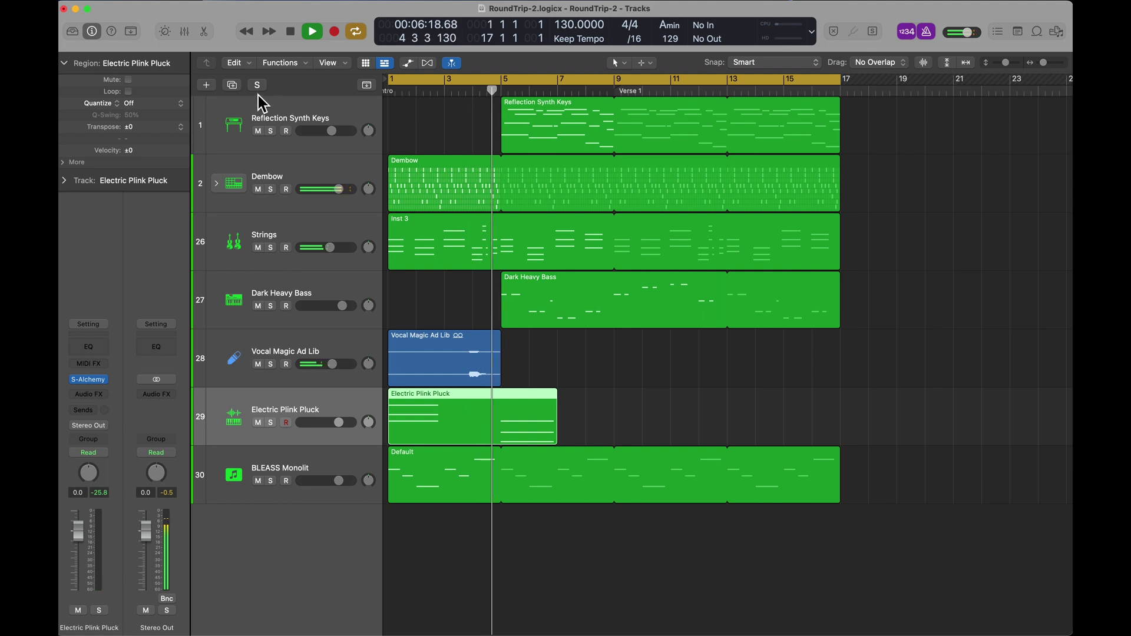
click(367, 86)
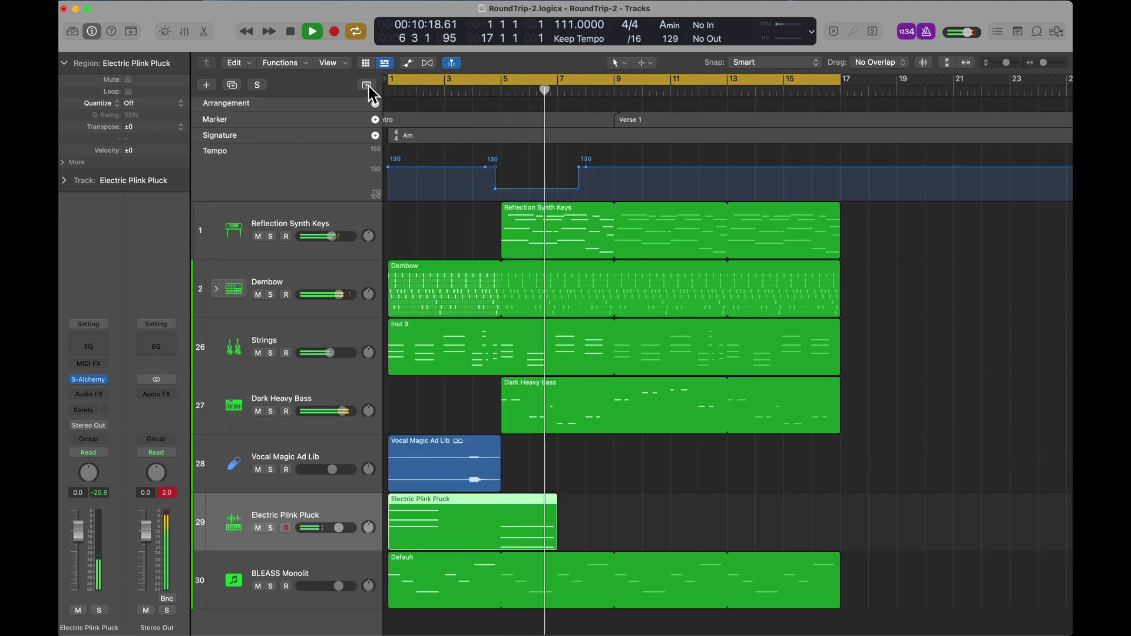
key(space)
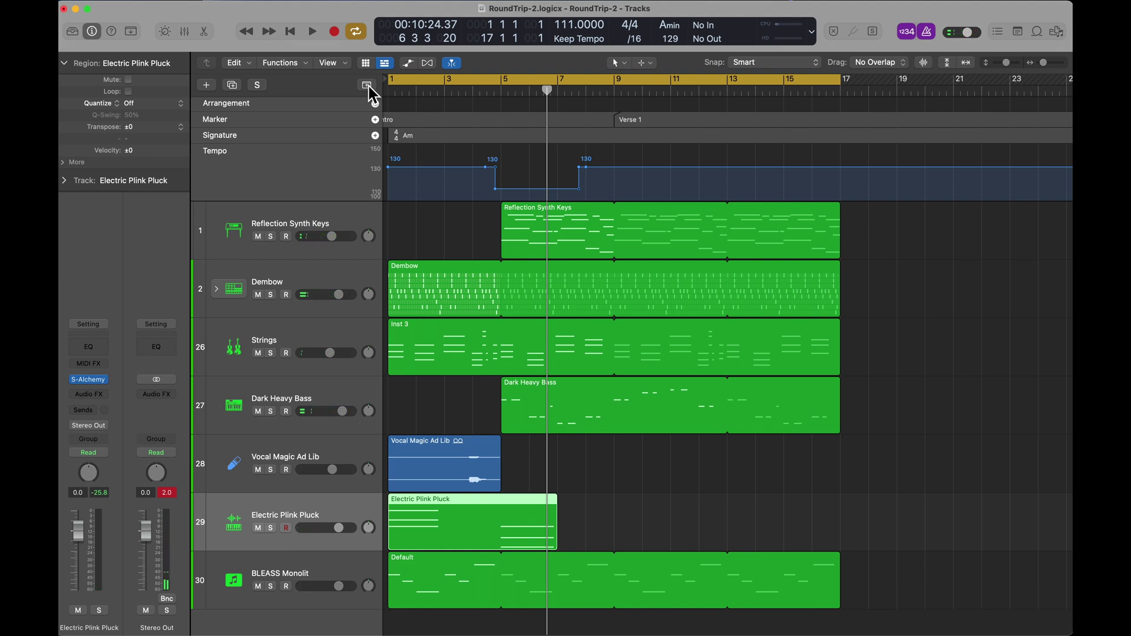
Step: Solo the BLEASS Monolit track, view its Default region's notes in the Piano Roll, and close the editor
key(Down)
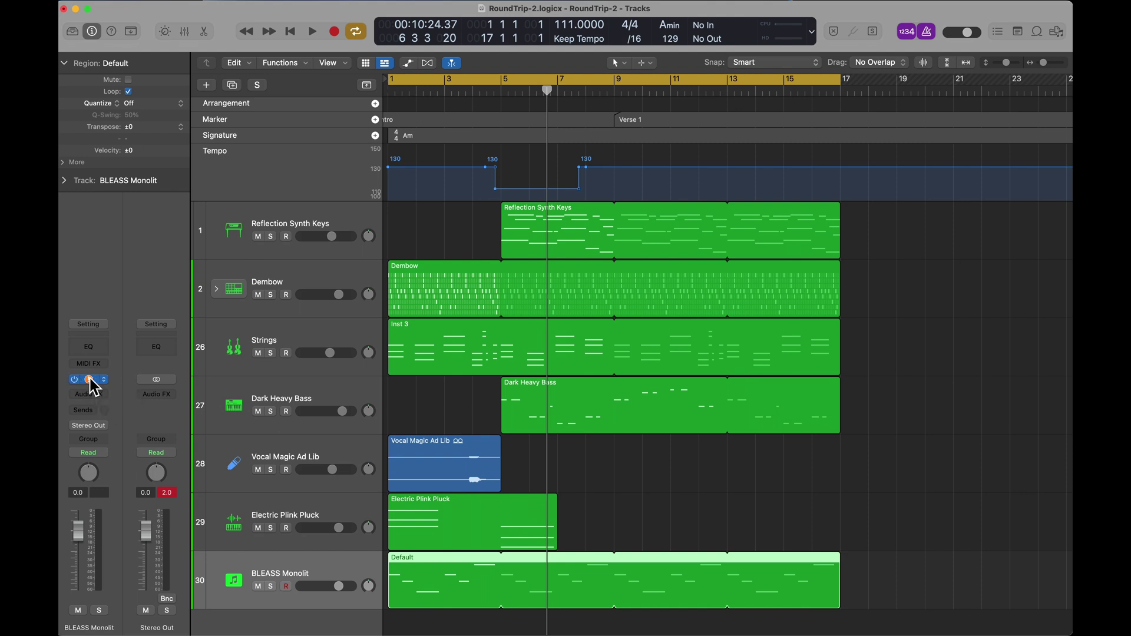
click(271, 586)
double_click(475, 567)
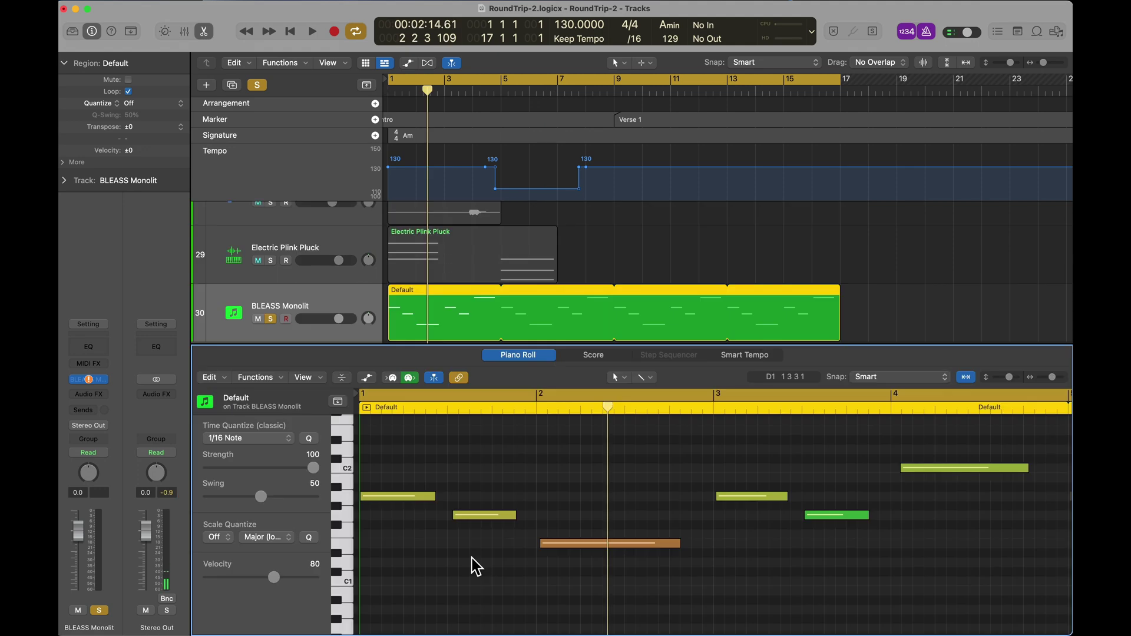
key(e)
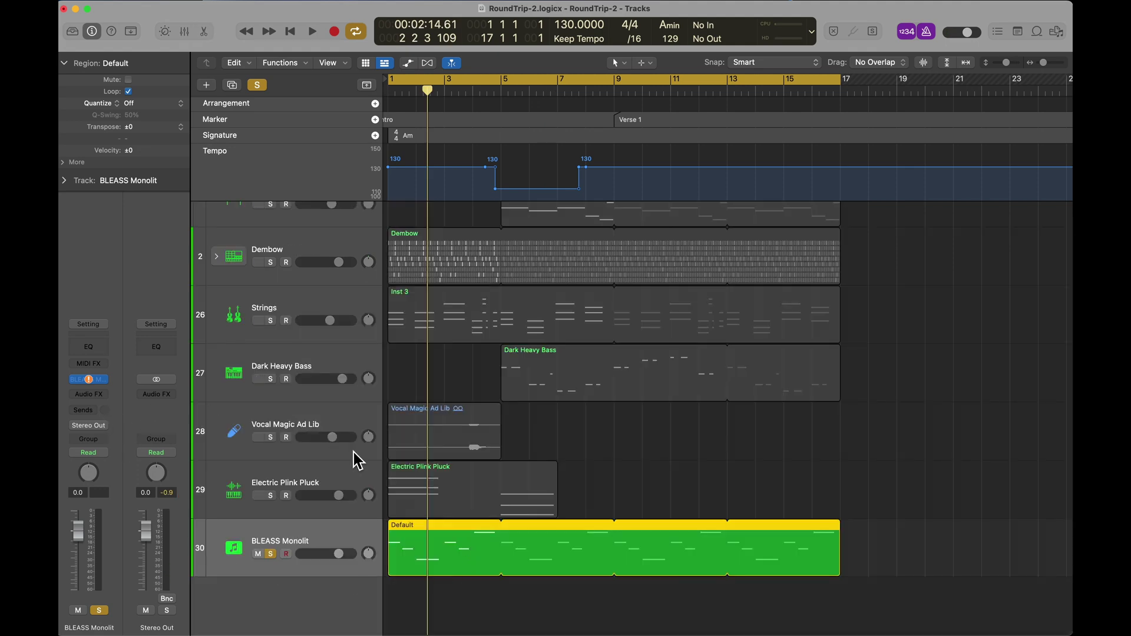
Step: Solo the Strings track, open its Dustbin plug-in, and audition the track with the Init preset
click(308, 309)
alt+click(270, 320)
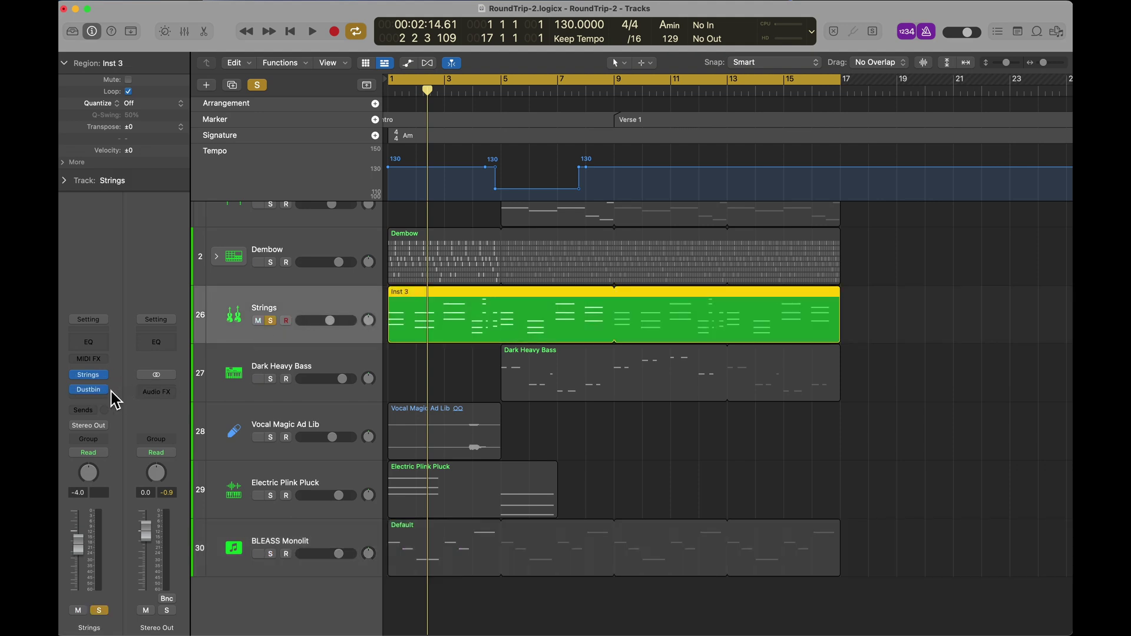
click(90, 390)
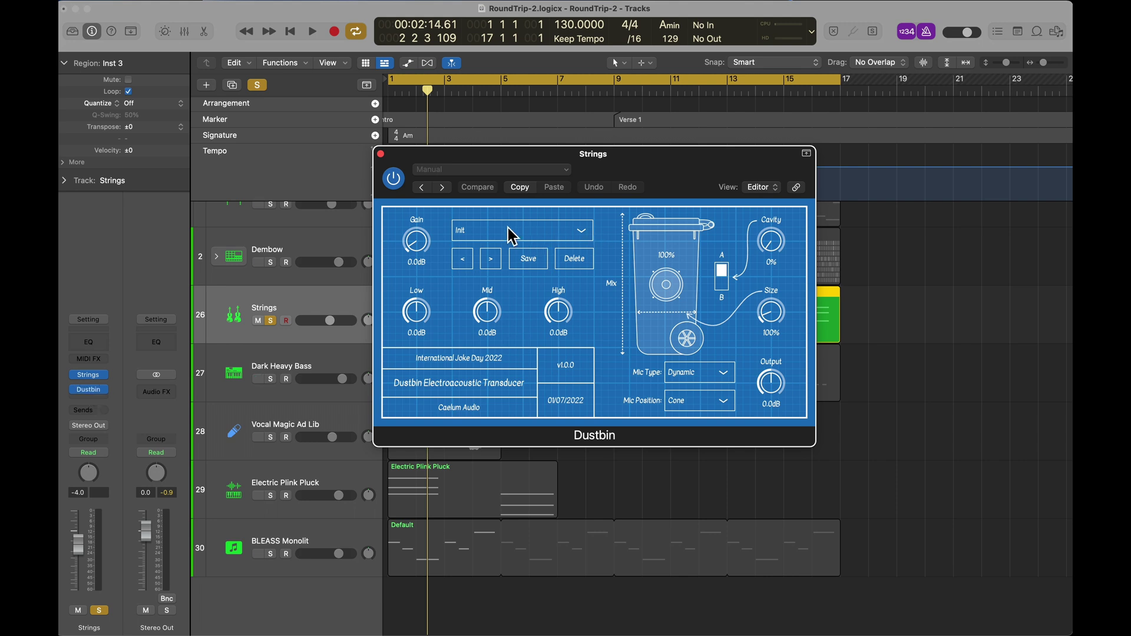
key(space)
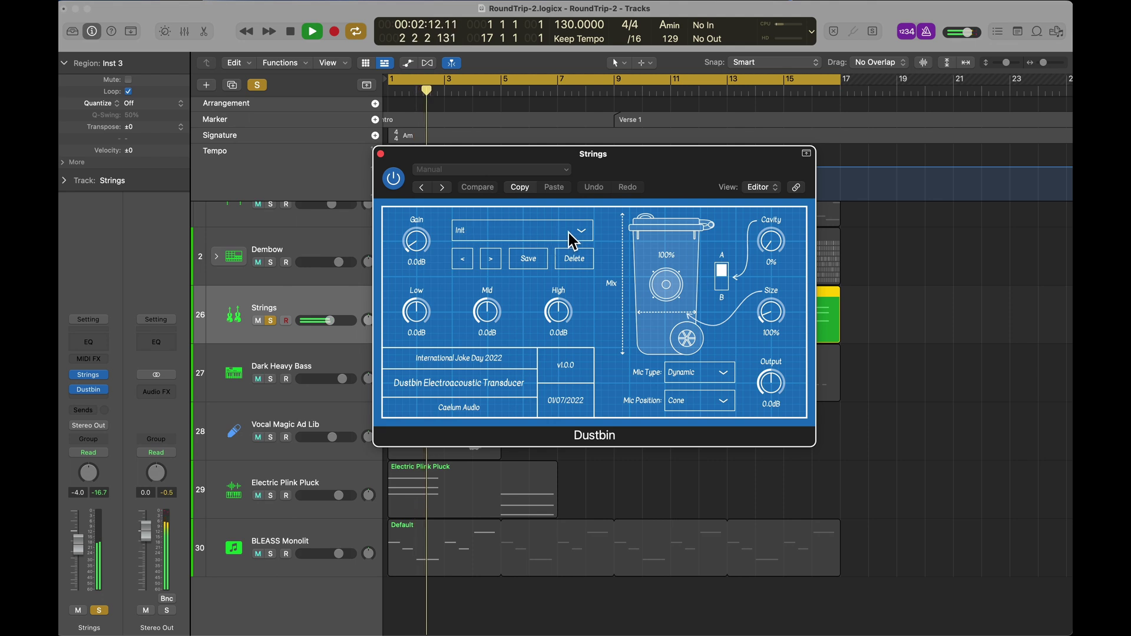
key(space)
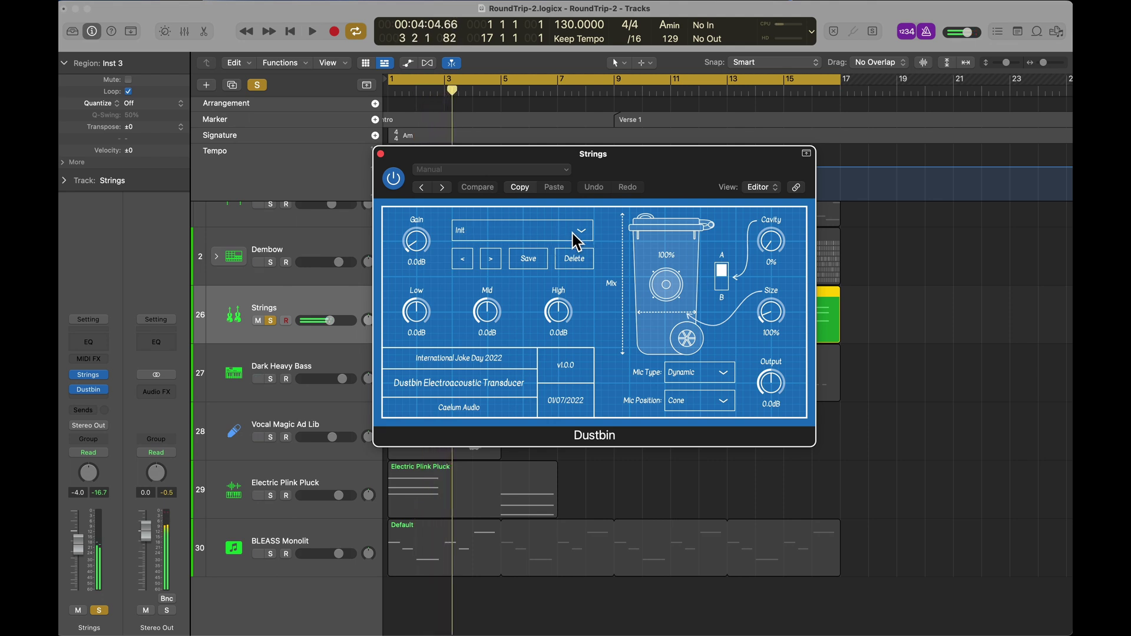
Step: Load Dustbin's factory preset I Feel Rubbish on the Strings track and audition the result
click(585, 238)
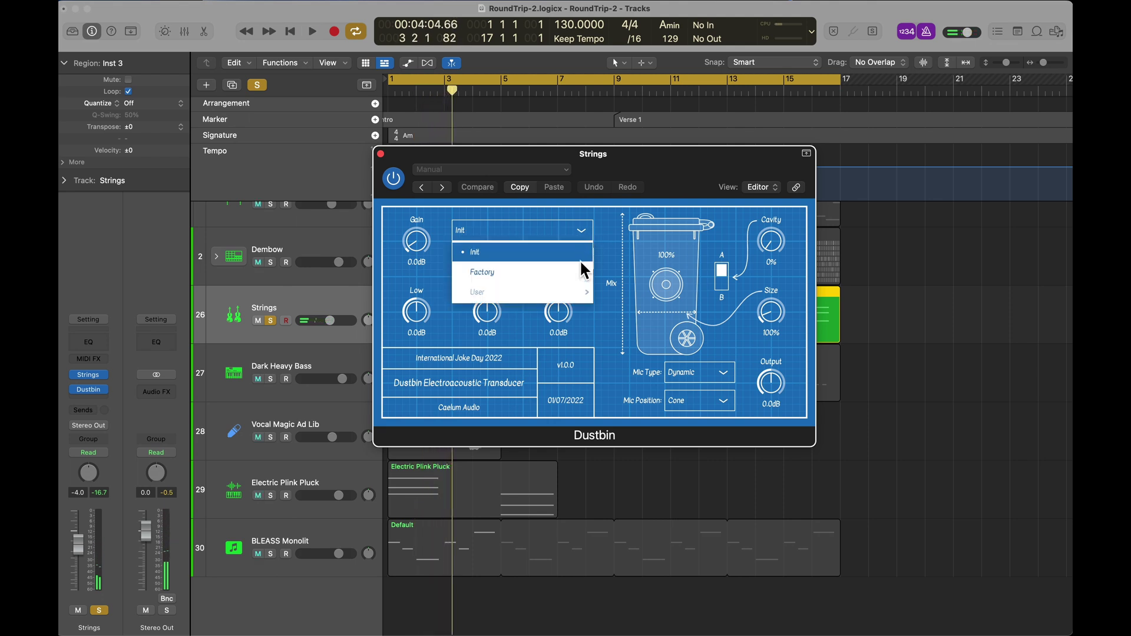
mouse_move(584, 271)
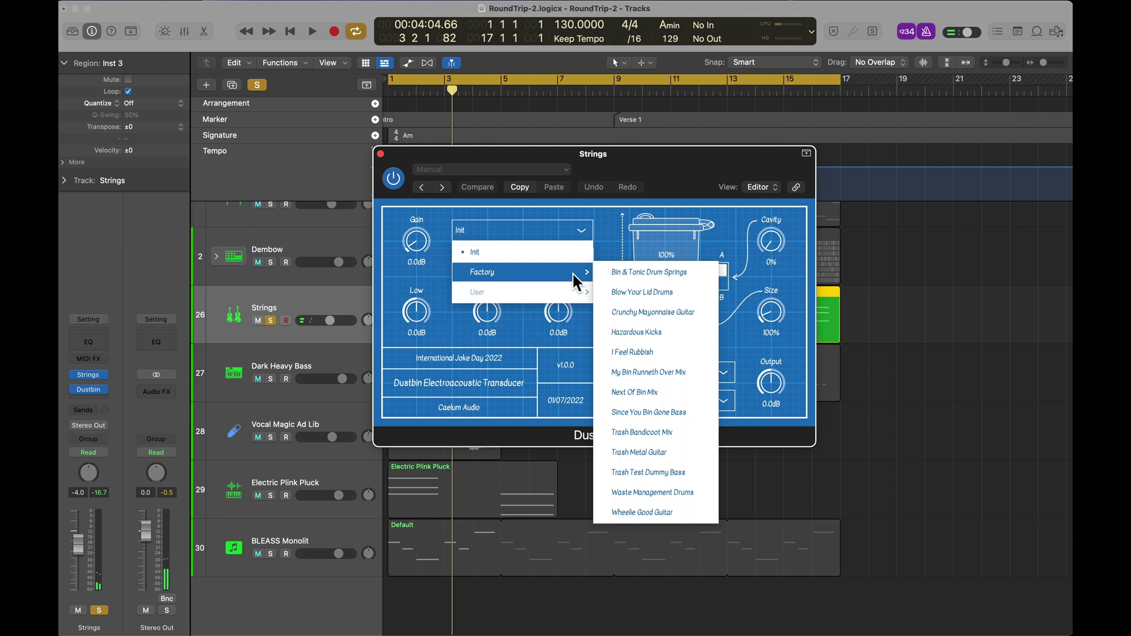
click(635, 354)
key(space)
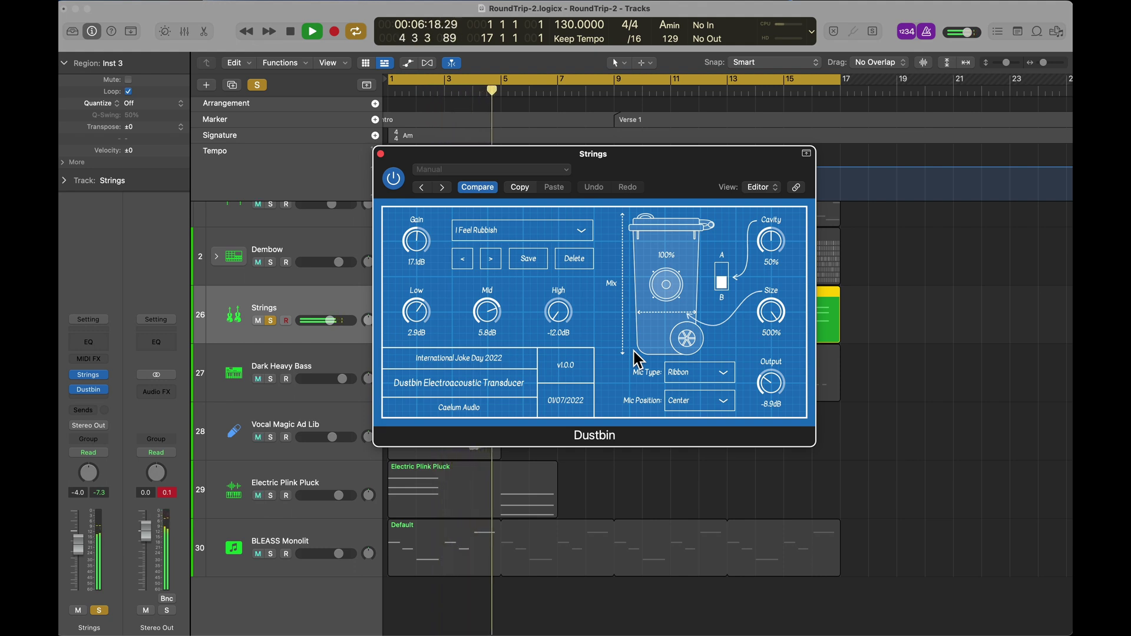
key(space)
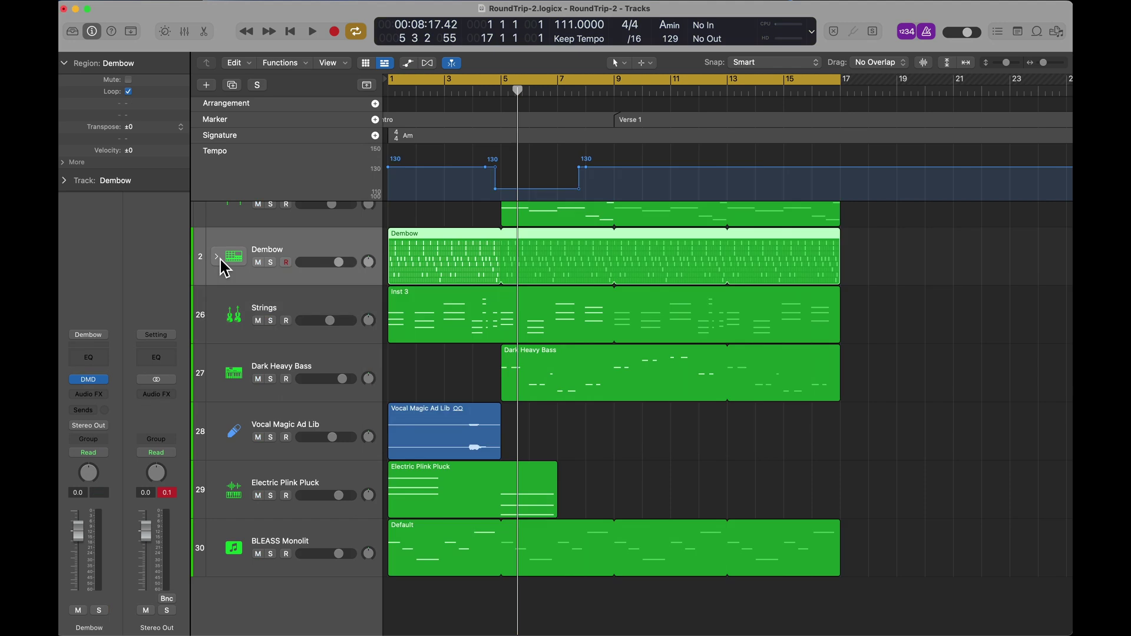
Step: Expand the Dembow track stack, look through its individual drum subtracks, and collapse the stack
click(218, 257)
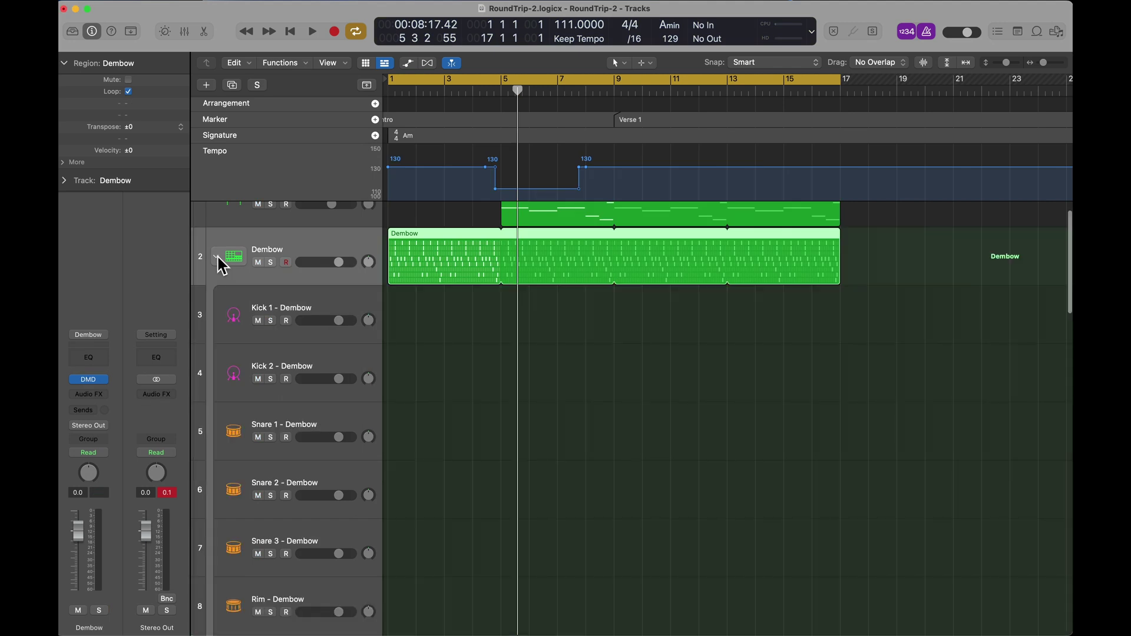
scroll(308, 390, down, 1)
scroll(314, 401, down, 12)
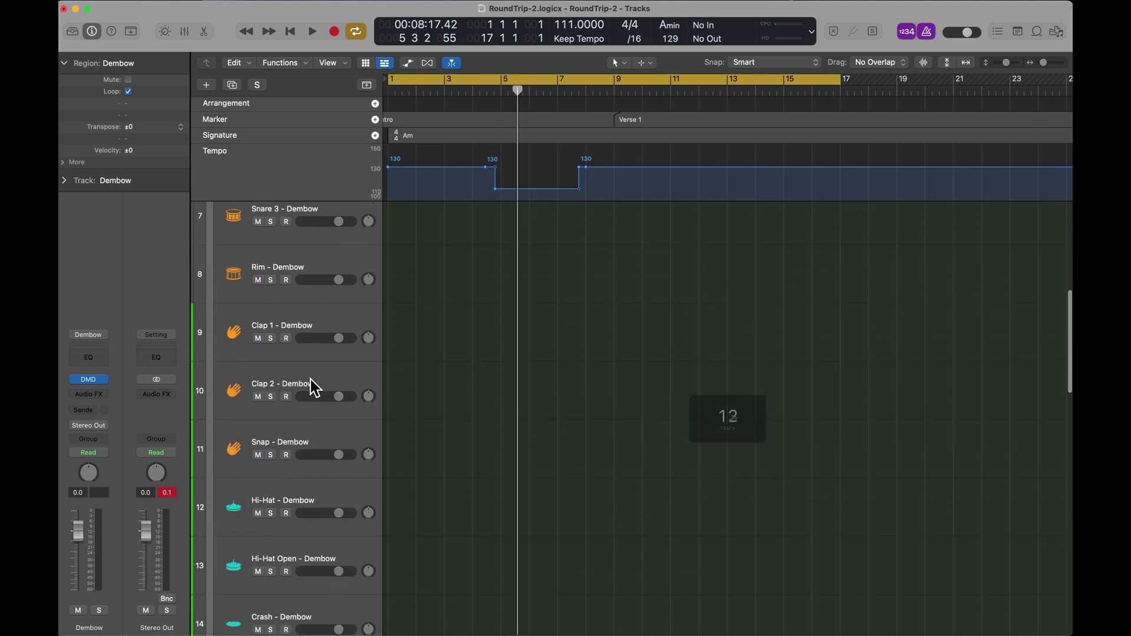
scroll(308, 377, down, 9)
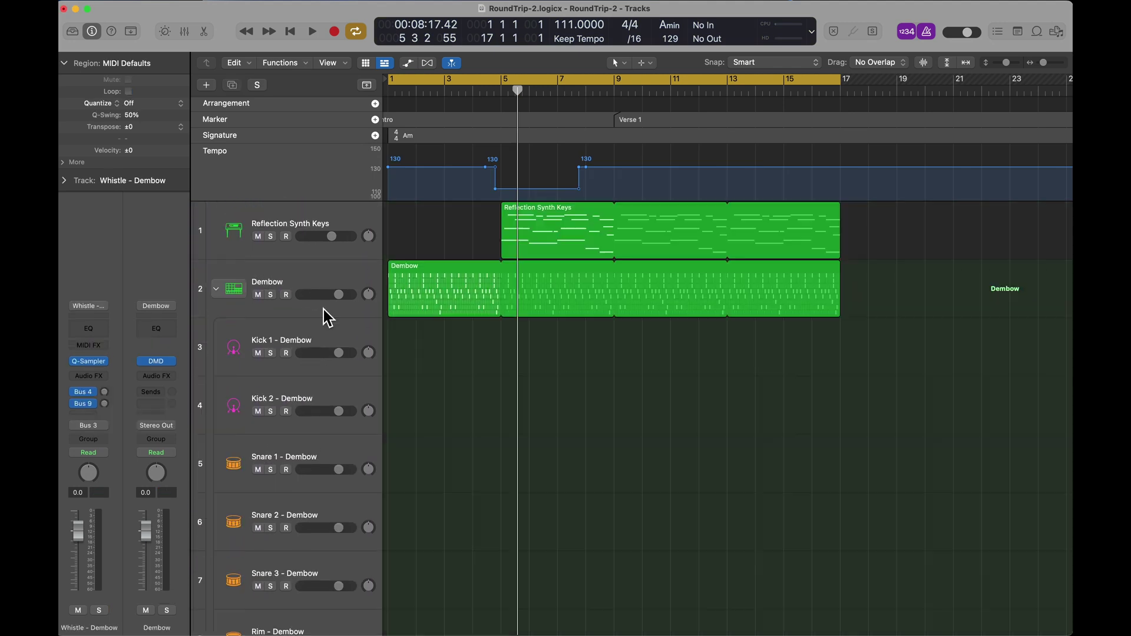
click(217, 290)
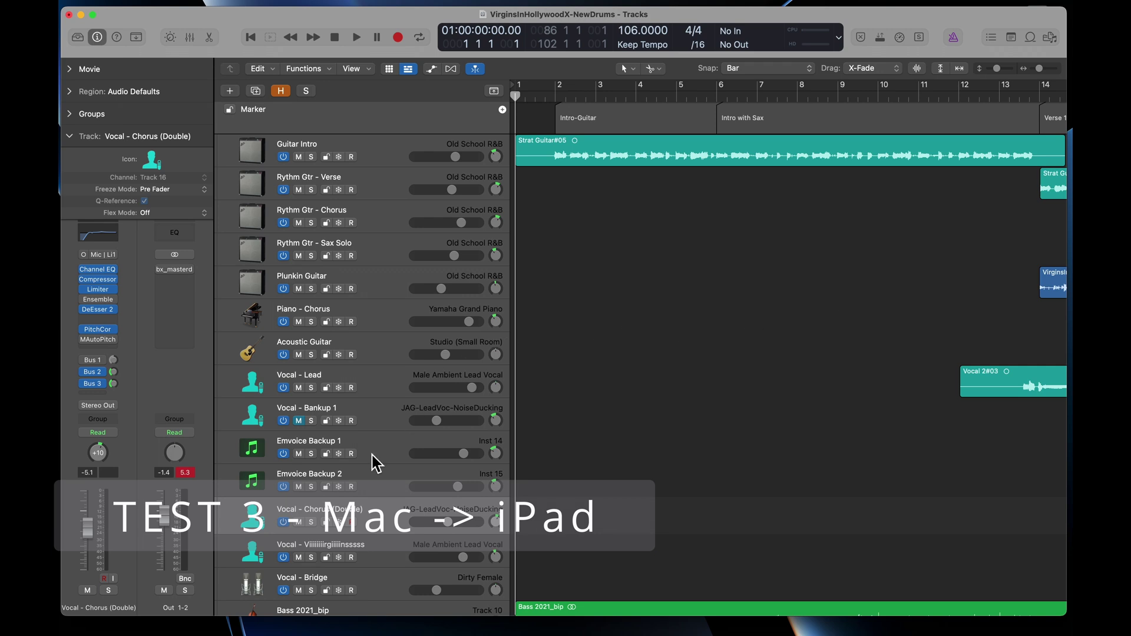
Step: Look through the complete track list of the VirginsInHollywoodX-NewDrums project and return to its first tracks
scroll(371, 453, down, 8)
scroll(373, 462, down, 20)
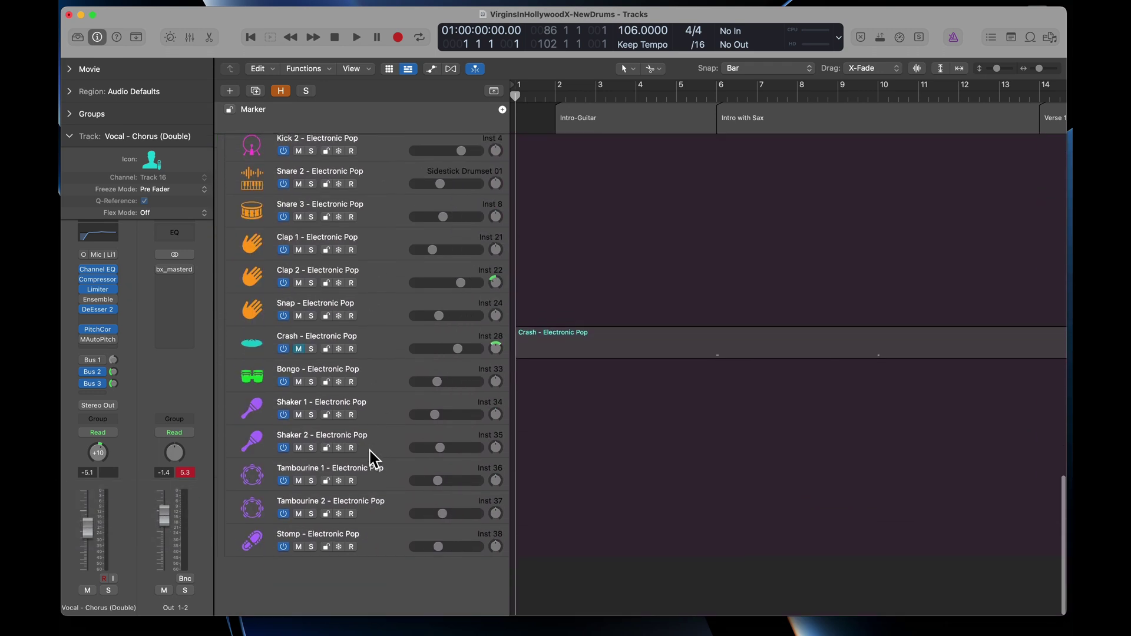
scroll(374, 462, up, 20)
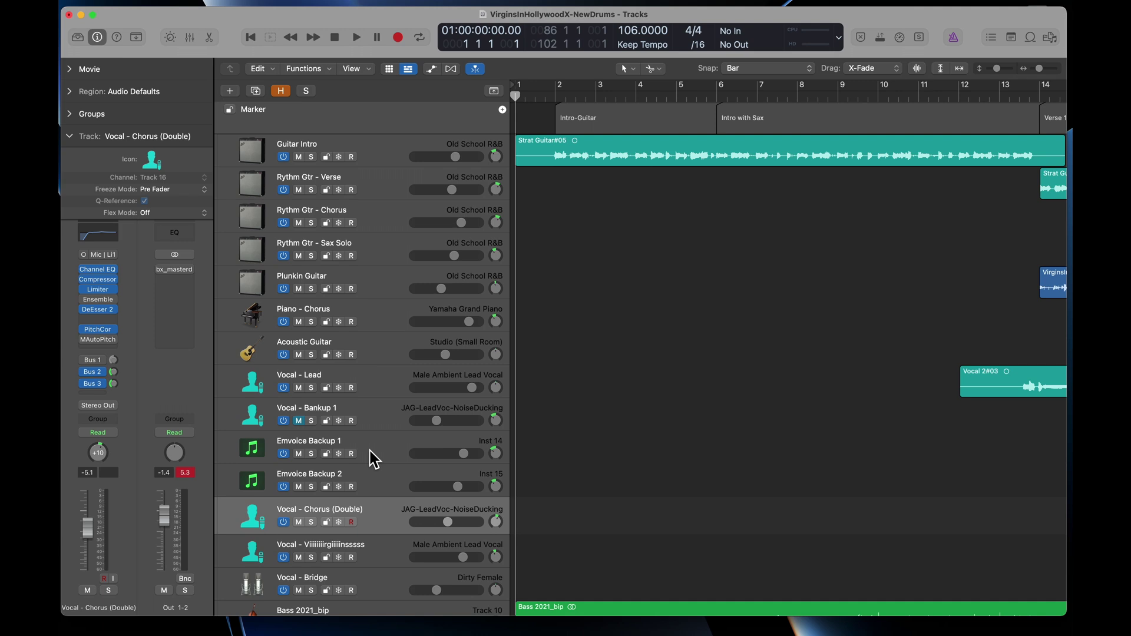
Step: Select the Vocal - Lead track, view its Nectar 3 plug-in, and close the plug-in window
click(252, 382)
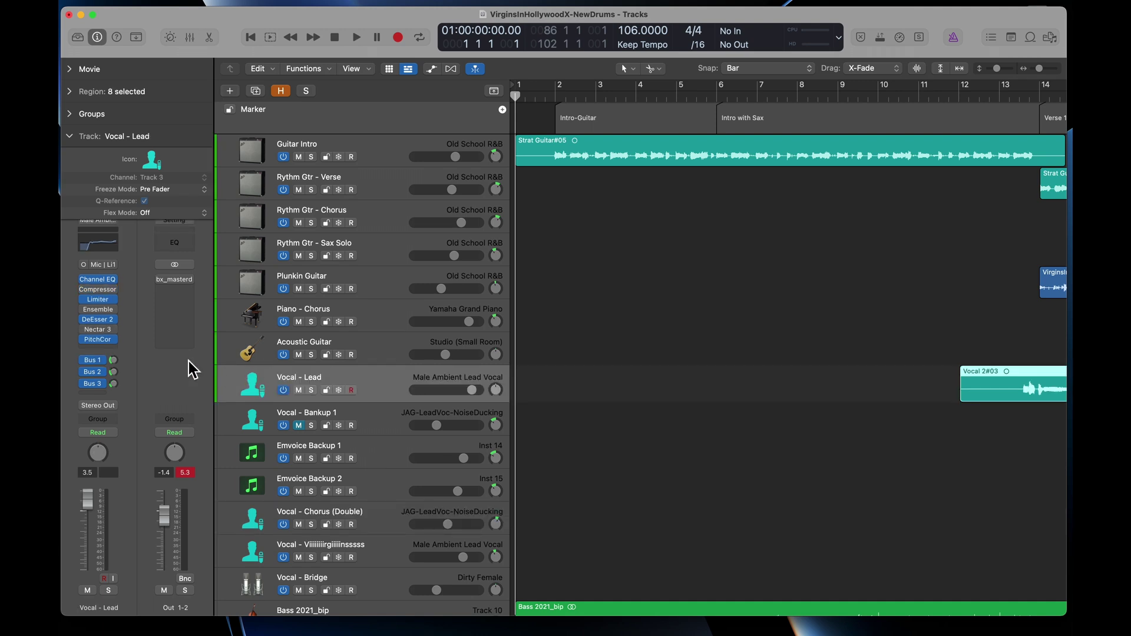
mouse_move(114, 311)
click(98, 330)
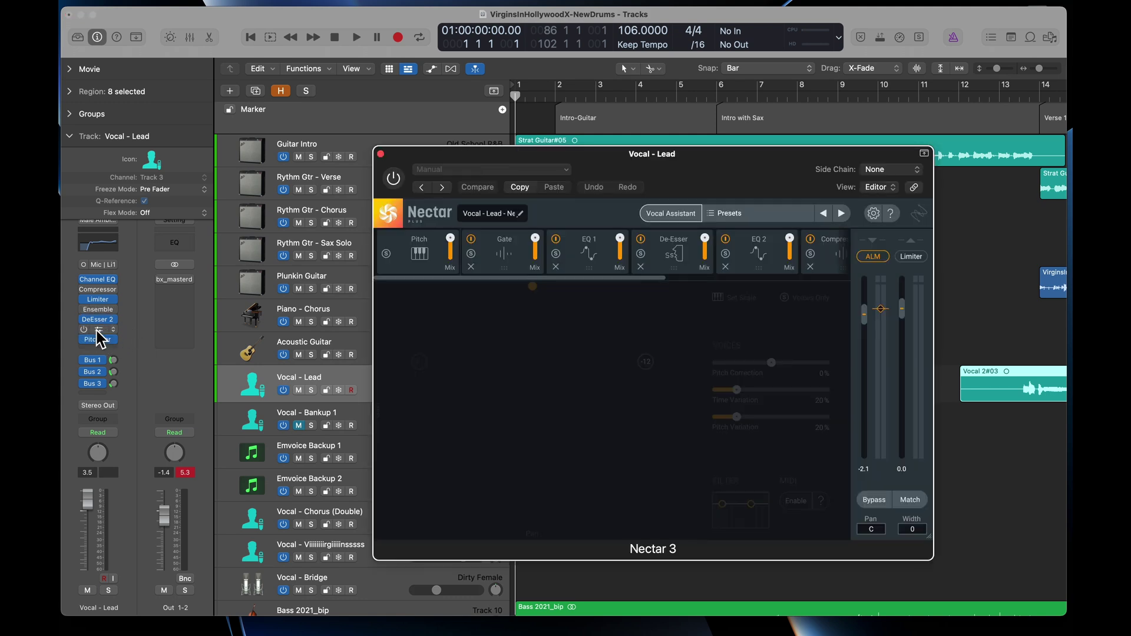
click(381, 154)
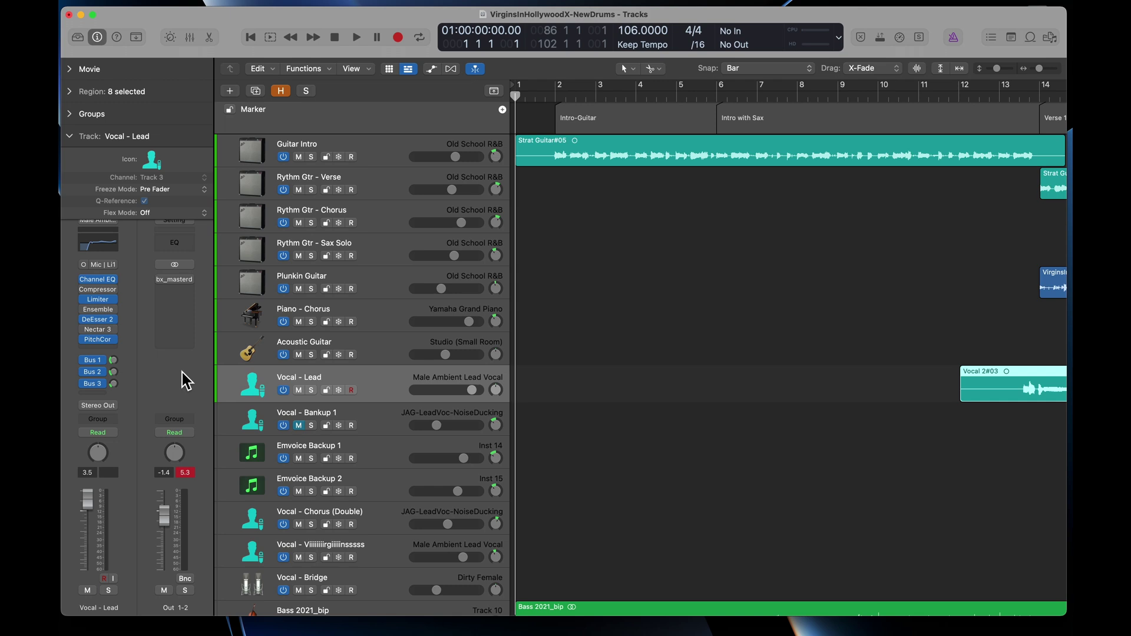
Step: Play VirginsInHollywoodX-NewDrums while examining its channel strips across the Mixer, stop in Verse 1, and close the Mixer
click(356, 38)
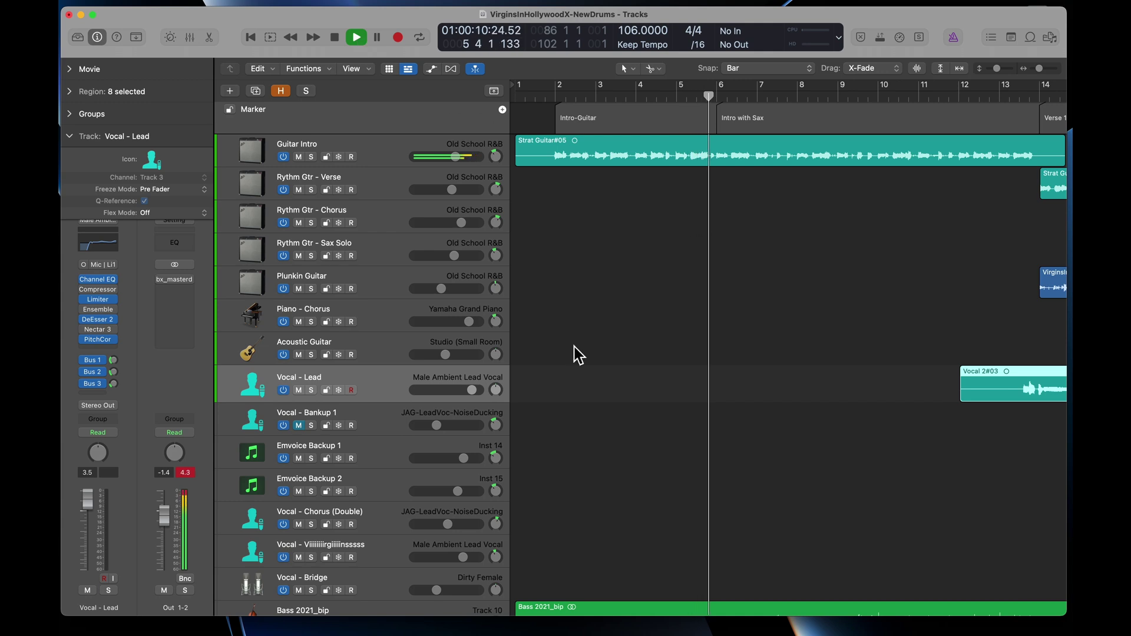
key(x)
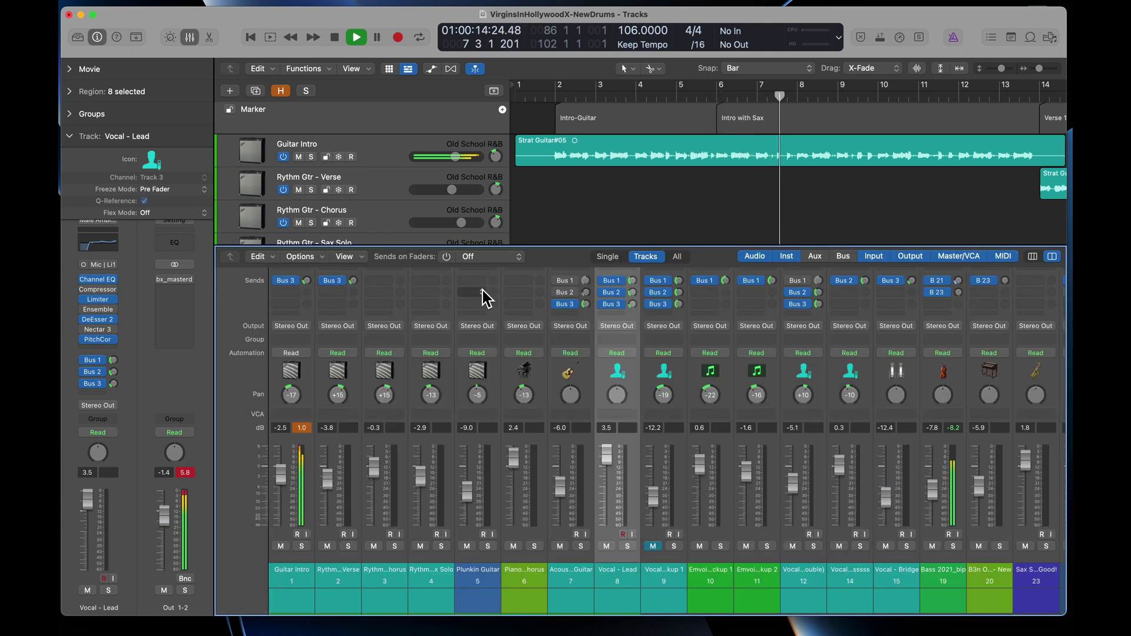
scroll(483, 295, right, 2)
scroll(482, 294, right, 10)
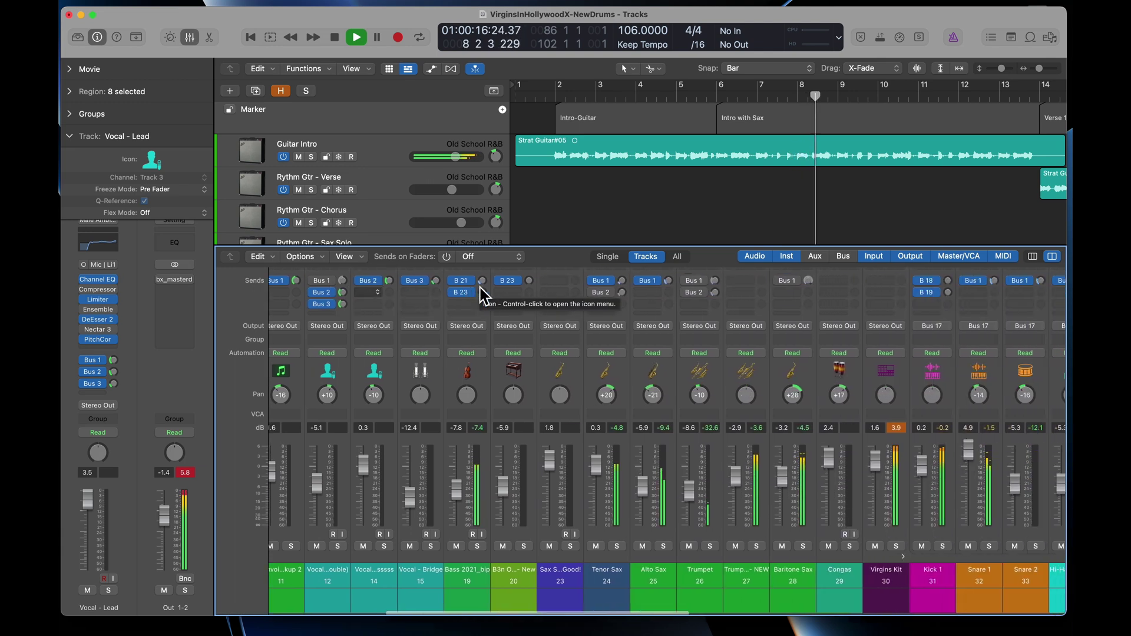
scroll(482, 293, right, 9)
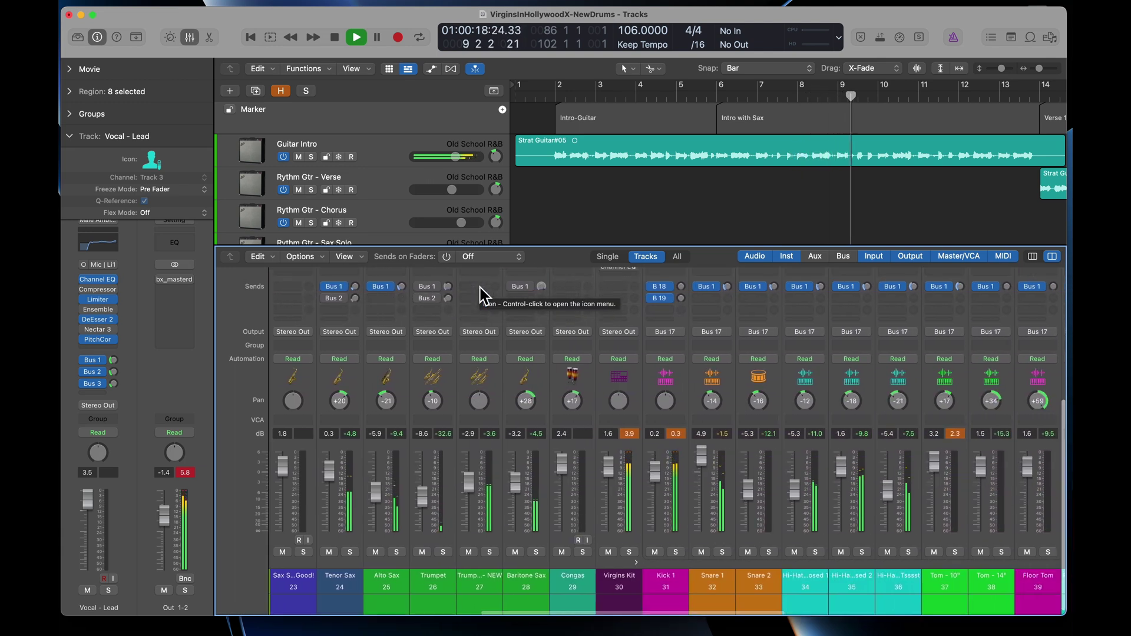
scroll(481, 293, down, 1)
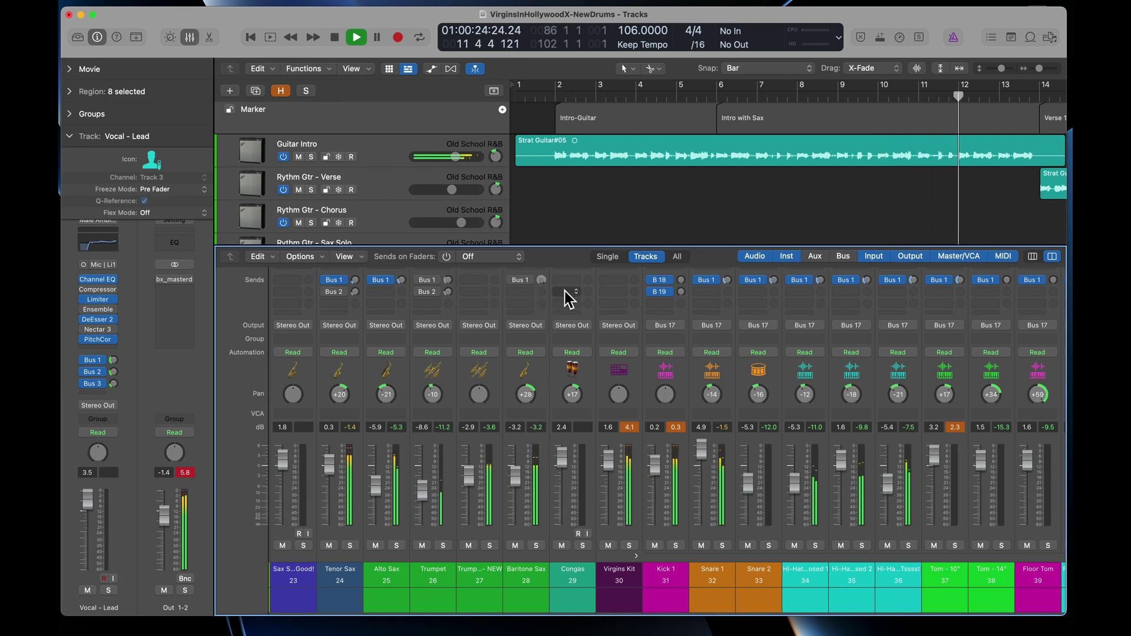
scroll(563, 297, left, 12)
scroll(562, 294, left, 4)
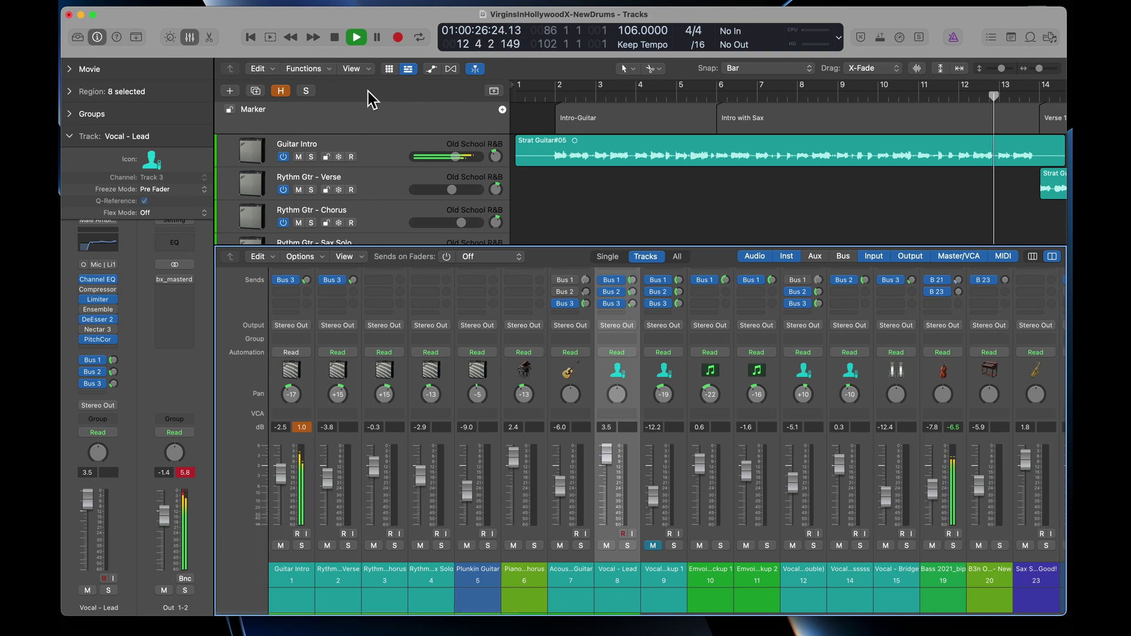
click(334, 38)
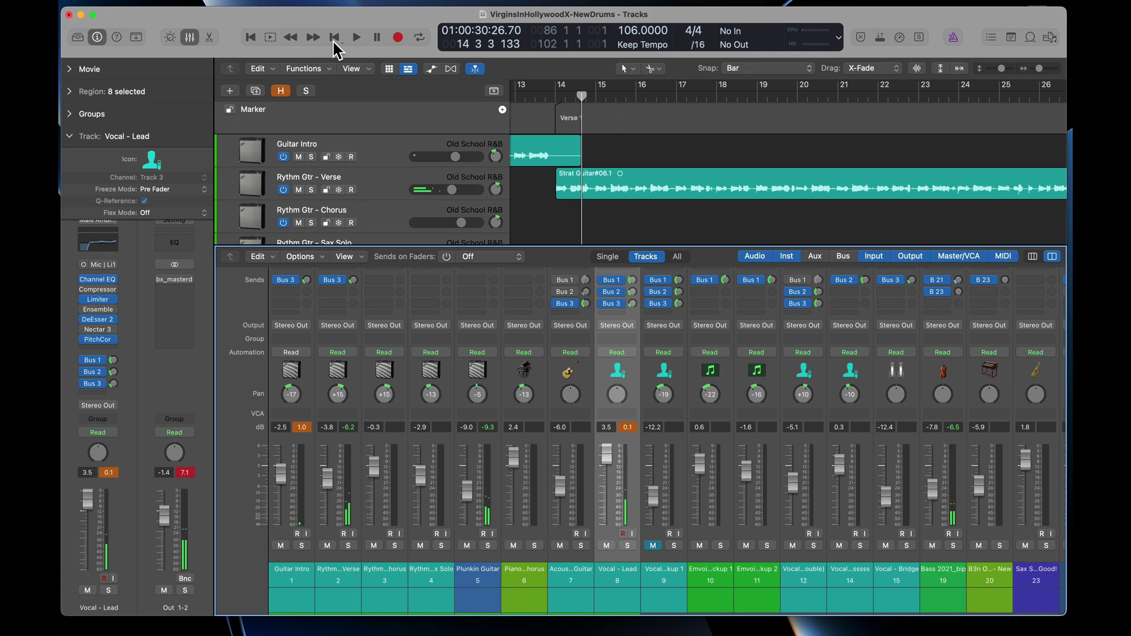
key(x)
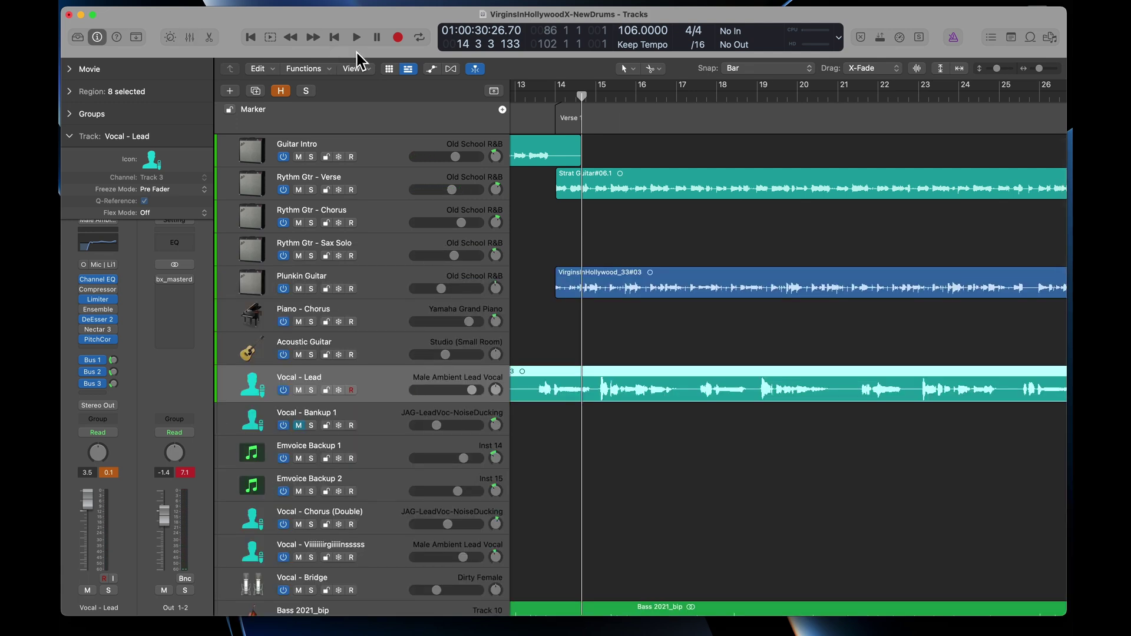
Step: View the Emvoice One plug-in on the Emvoice Backup 1 track, close it, and go to the Virgins Kit tracks
scroll(398, 189, down, 10)
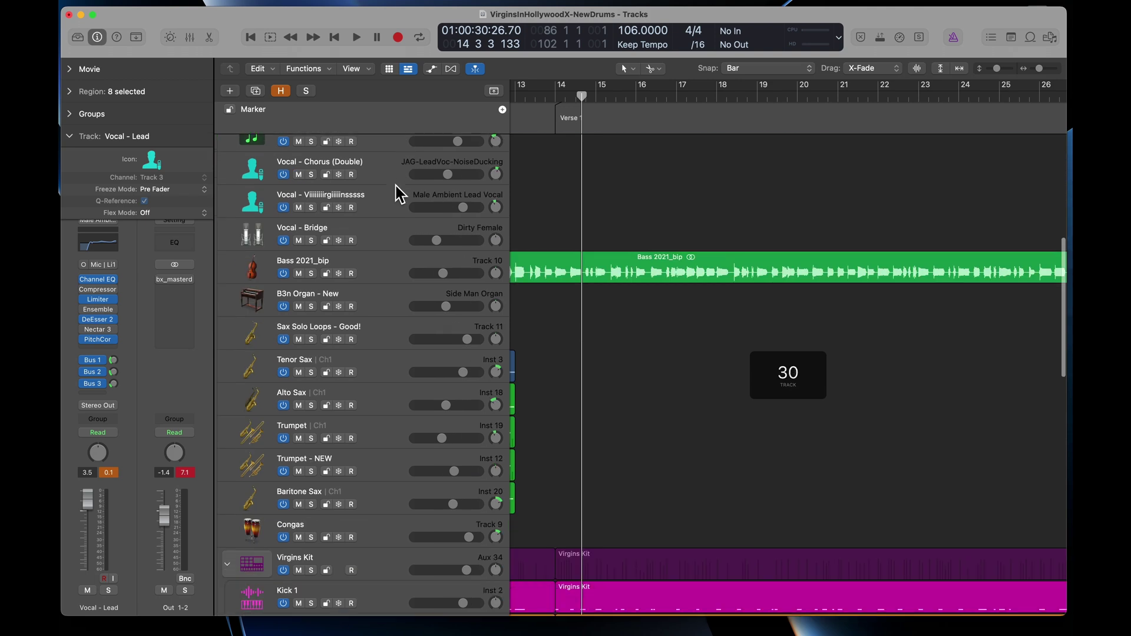
scroll(398, 189, up, 8)
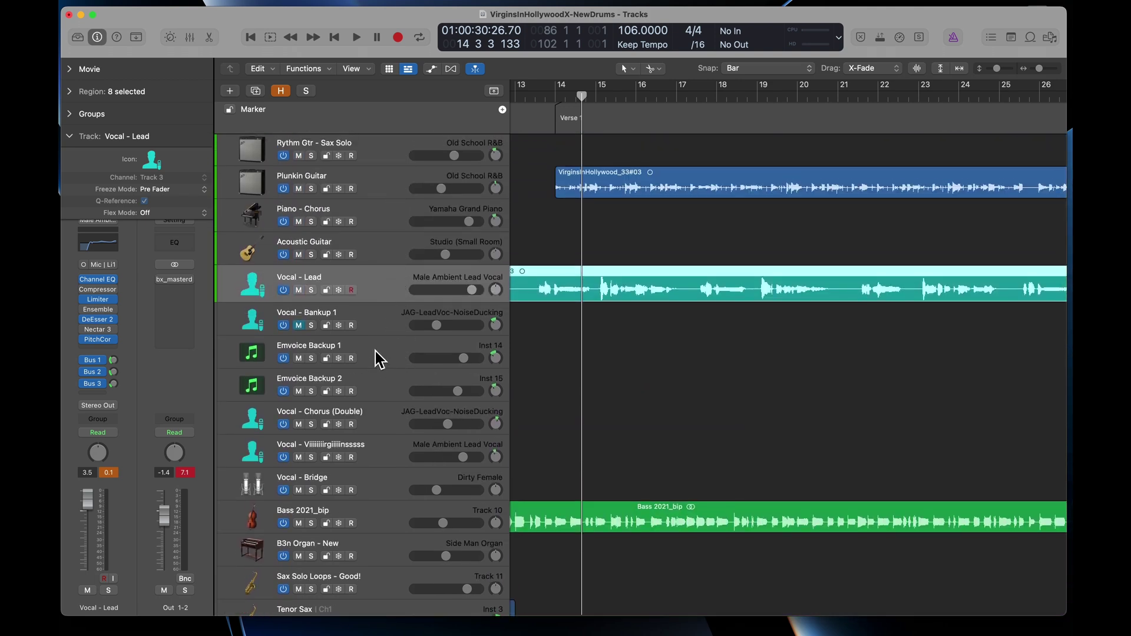
click(374, 351)
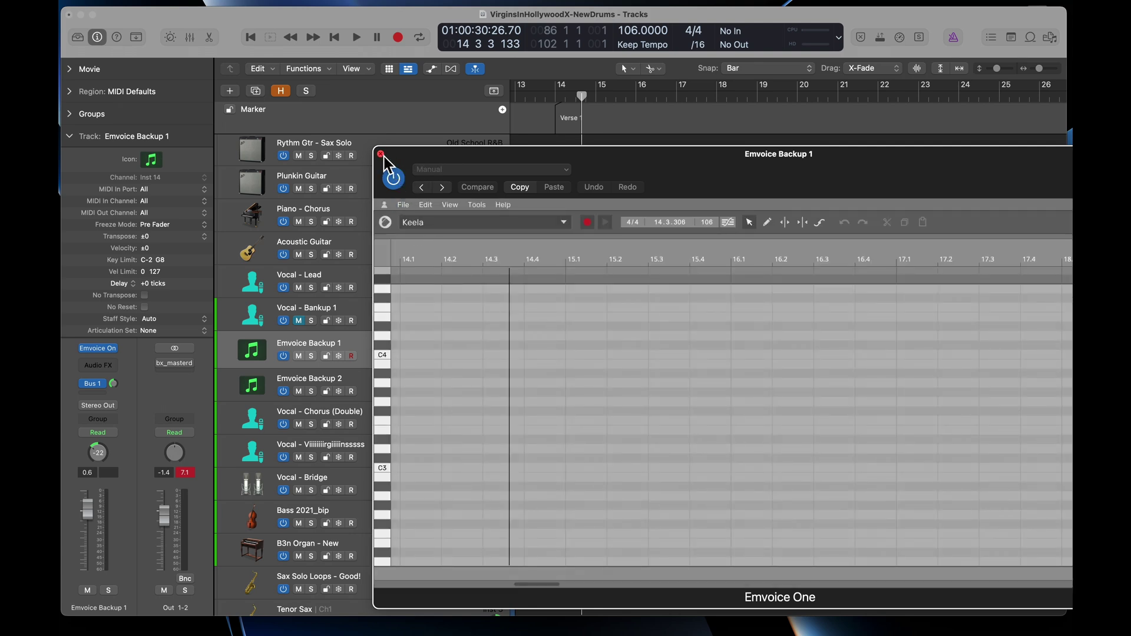
click(380, 155)
scroll(374, 417, down, 15)
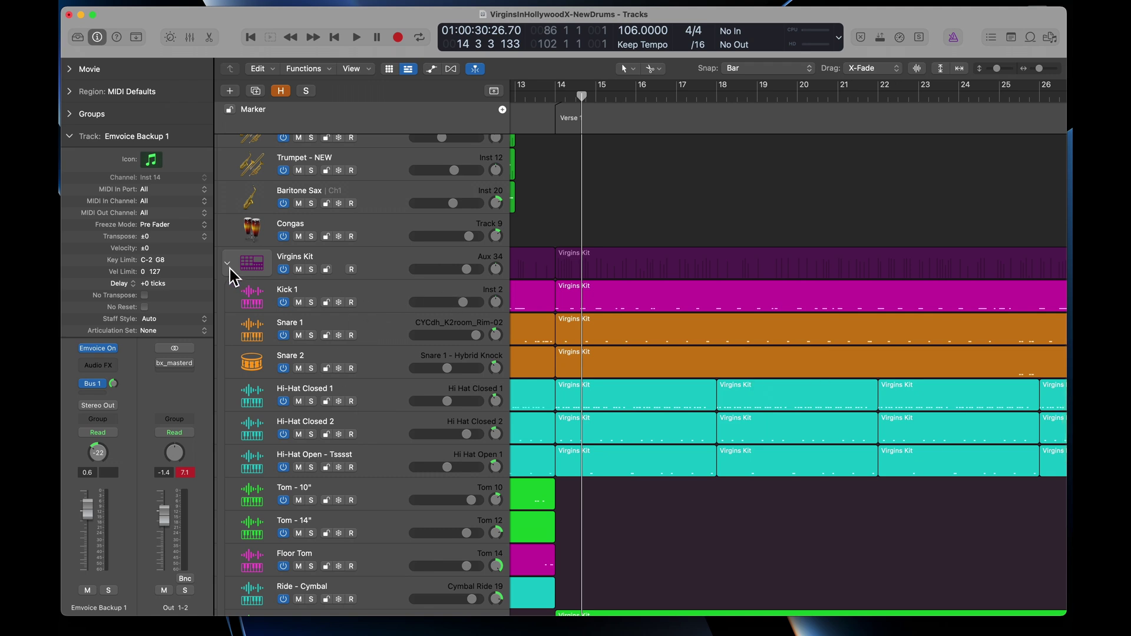
Step: Look through the Virgins Kit drum sub-tracks from Kick 1 down to Stomp - Electronic Pop
scroll(399, 404, up, 5)
scroll(399, 404, down, 8)
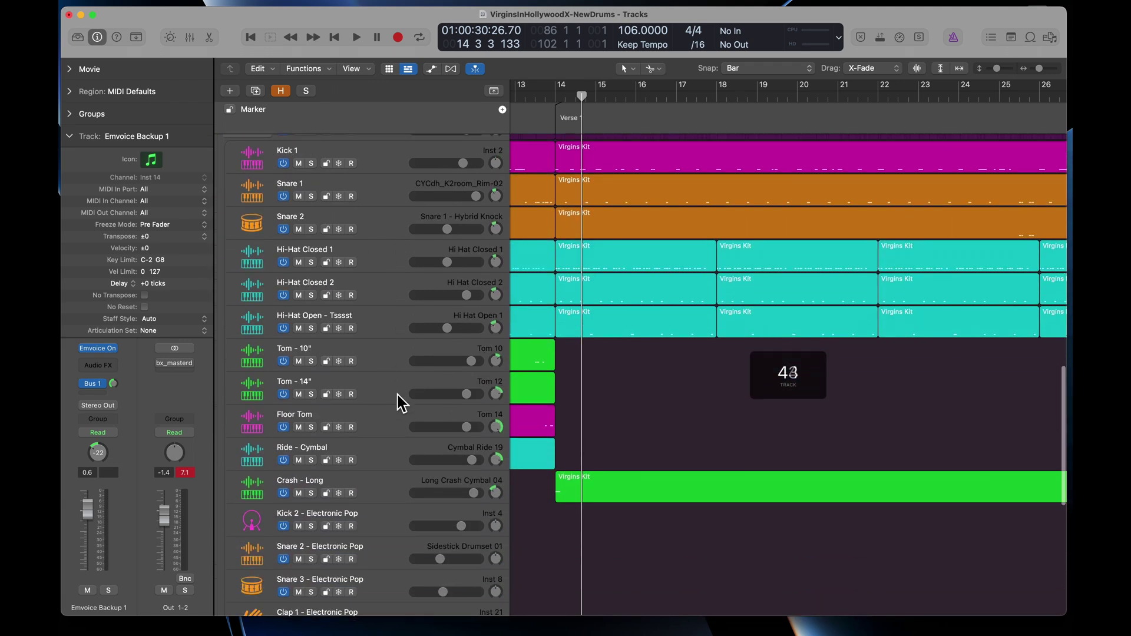
scroll(401, 404, down, 10)
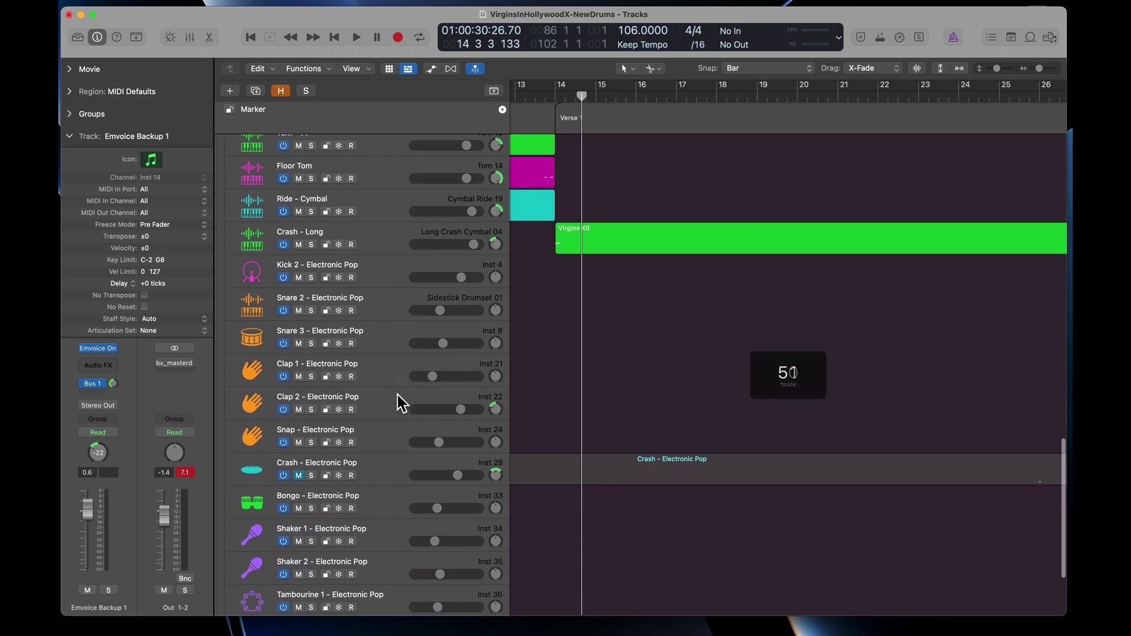
scroll(402, 404, down, 1)
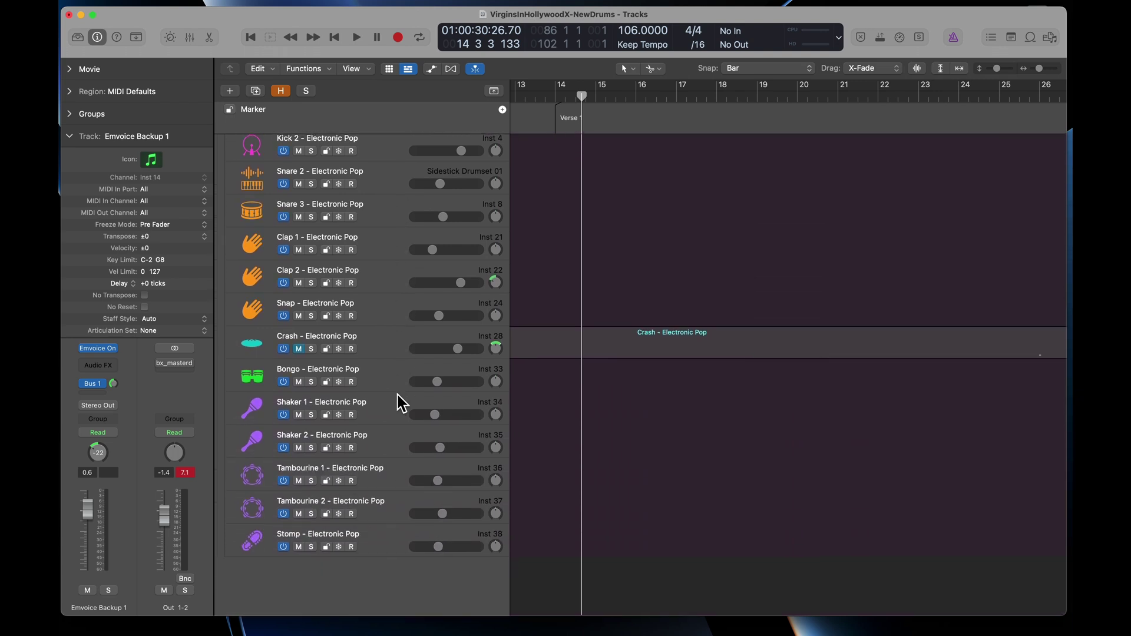
Step: Save the project as a package named VirginsInHollywoodX-Test03 in the Temp folder, including Apple Sound Library content, and open its sharing options
click(145, 2)
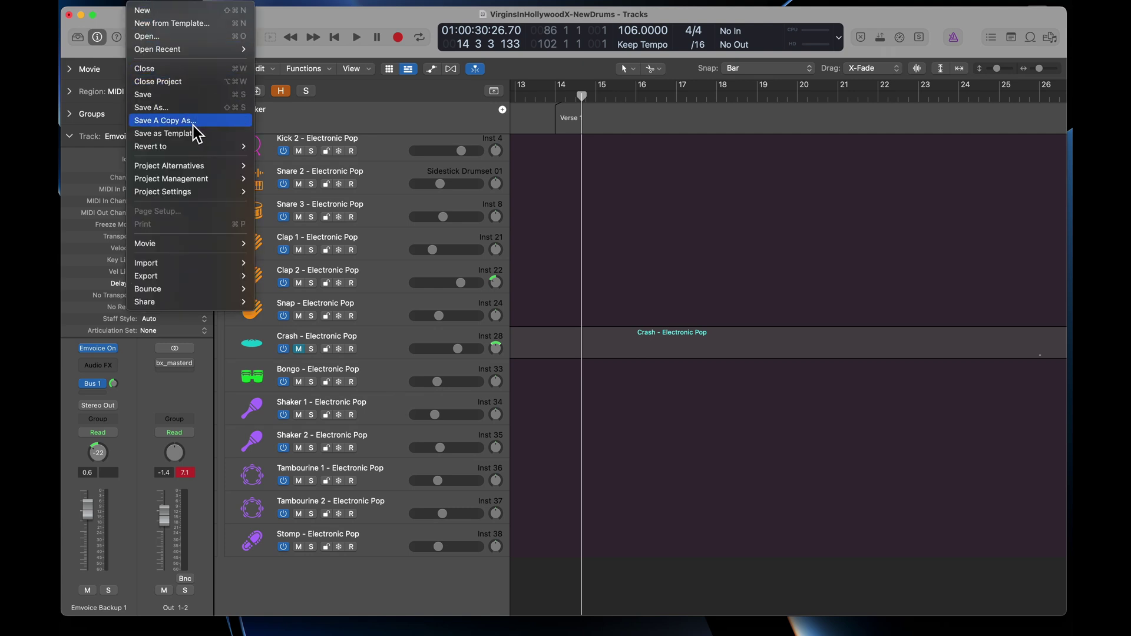
click(159, 109)
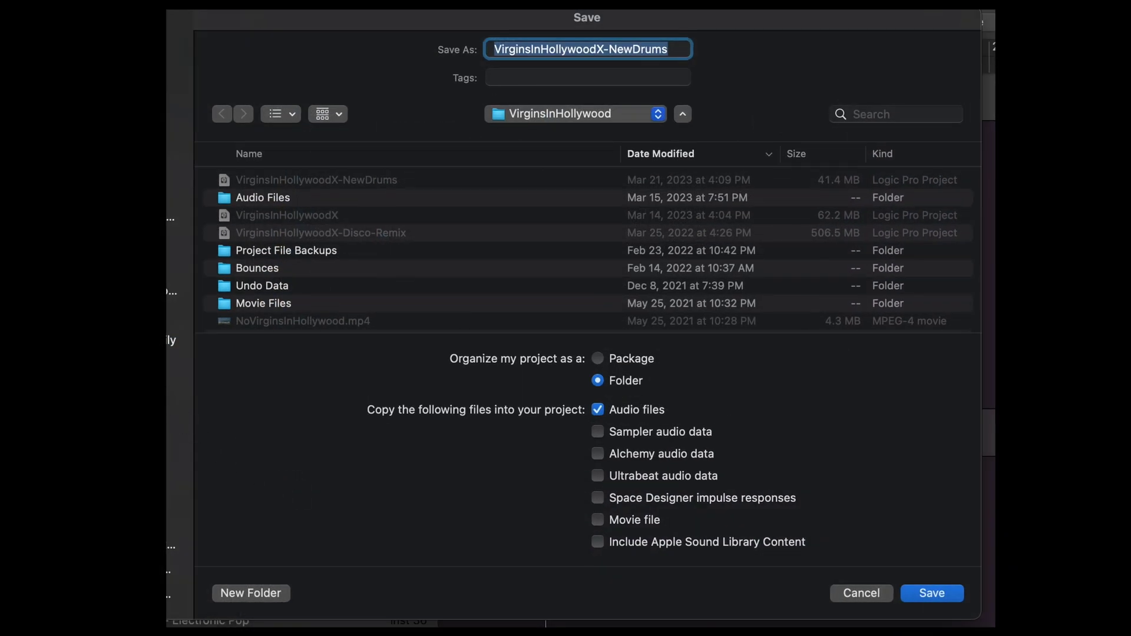
click(175, 364)
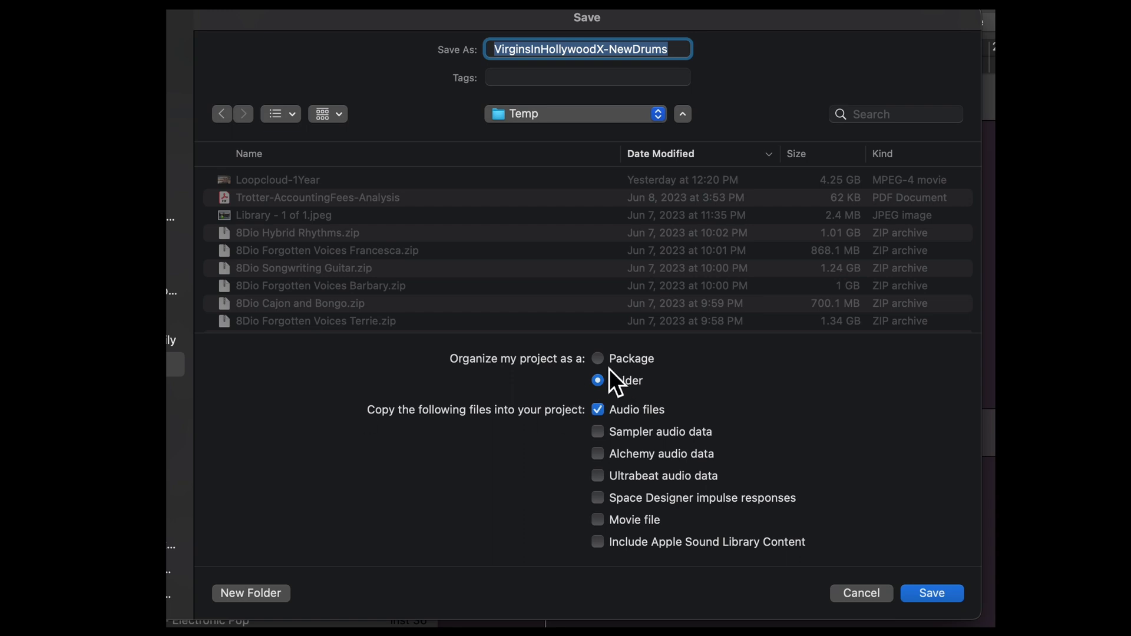
click(600, 544)
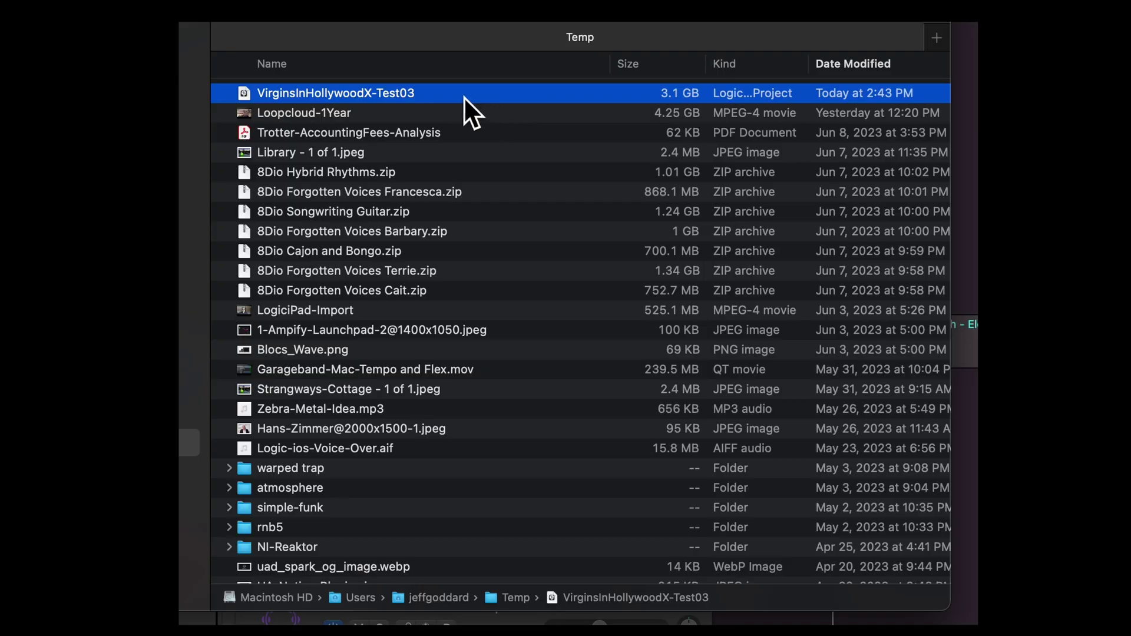
right_click(465, 96)
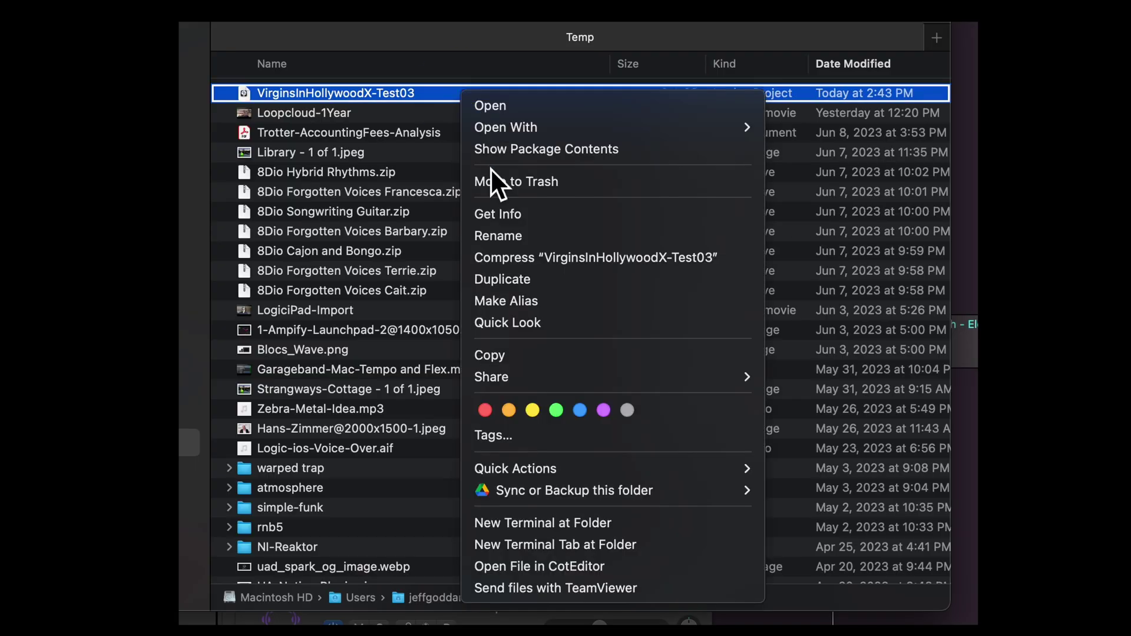
mouse_move(669, 380)
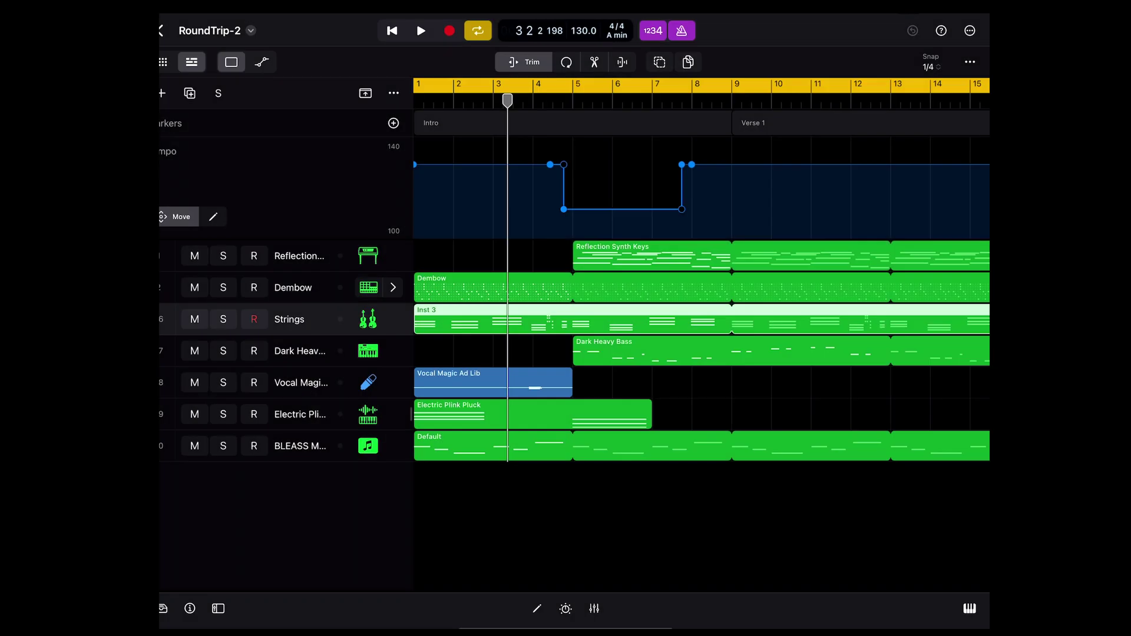
Step: Close RoundTrip-2 on the iPad, open VirginsInHollywoodX-Test03, view the details for the missing Raum plug-in, and continue past the error list
click(160, 30)
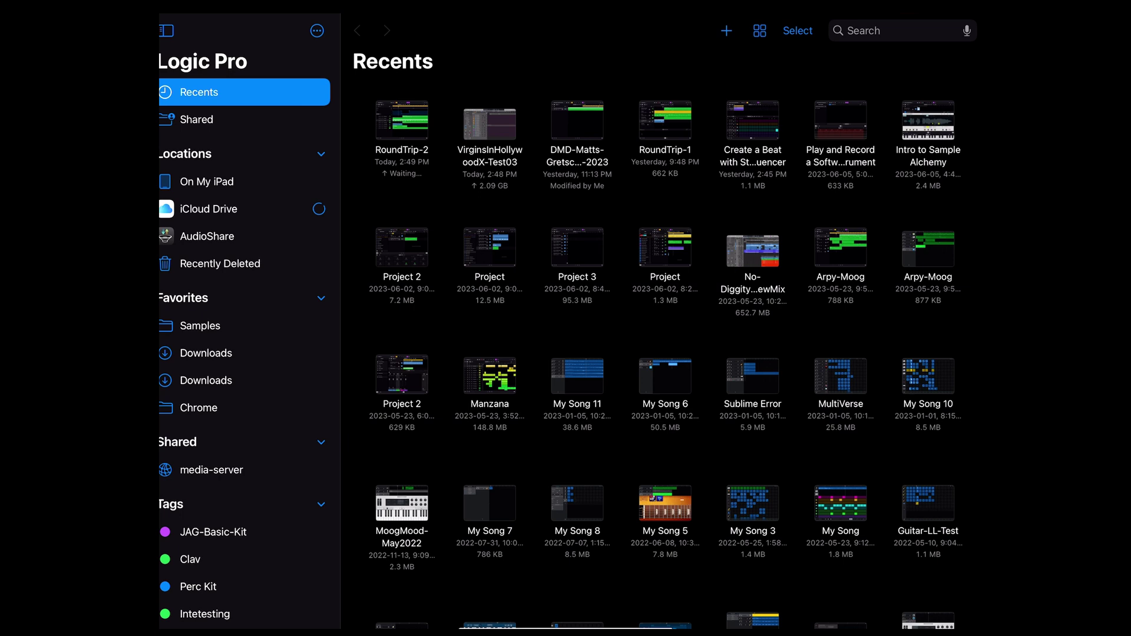
click(489, 124)
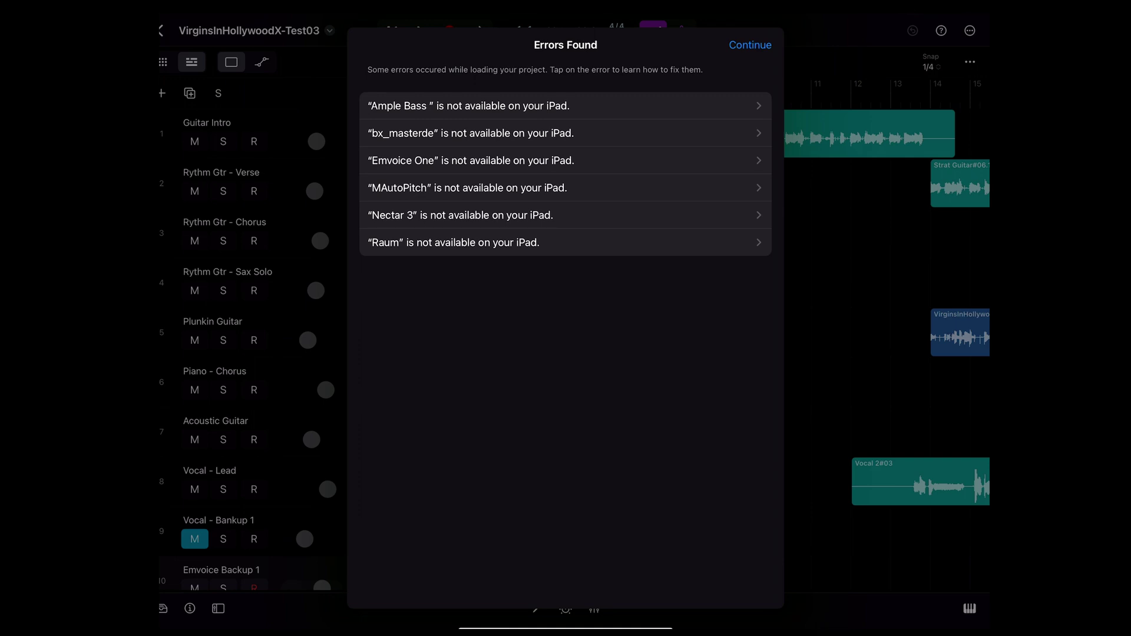
click(565, 242)
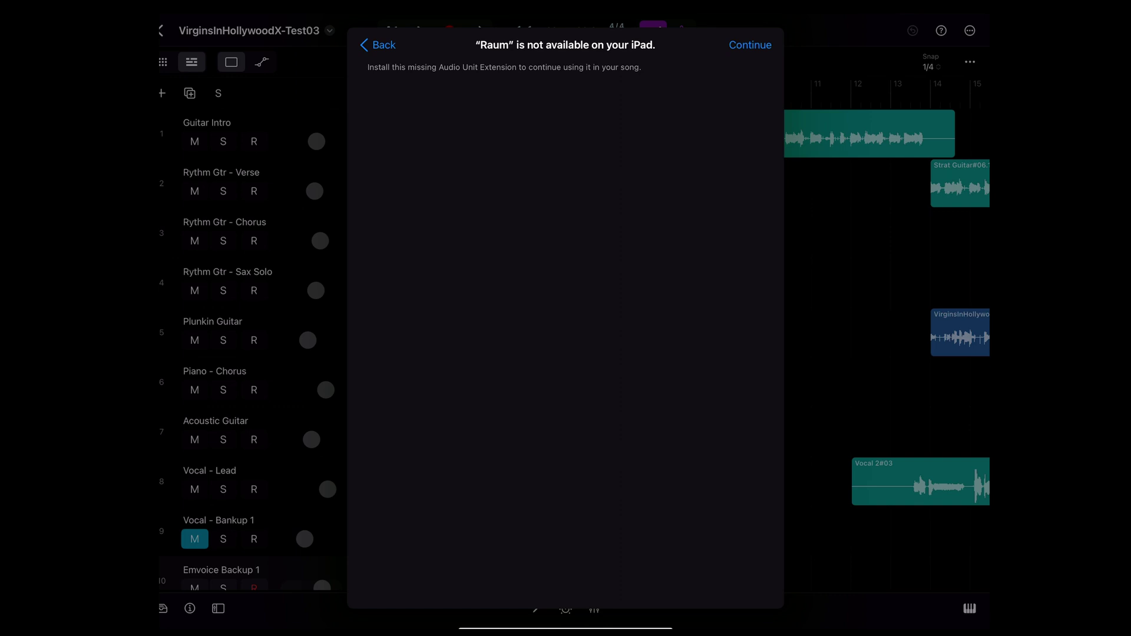
click(378, 44)
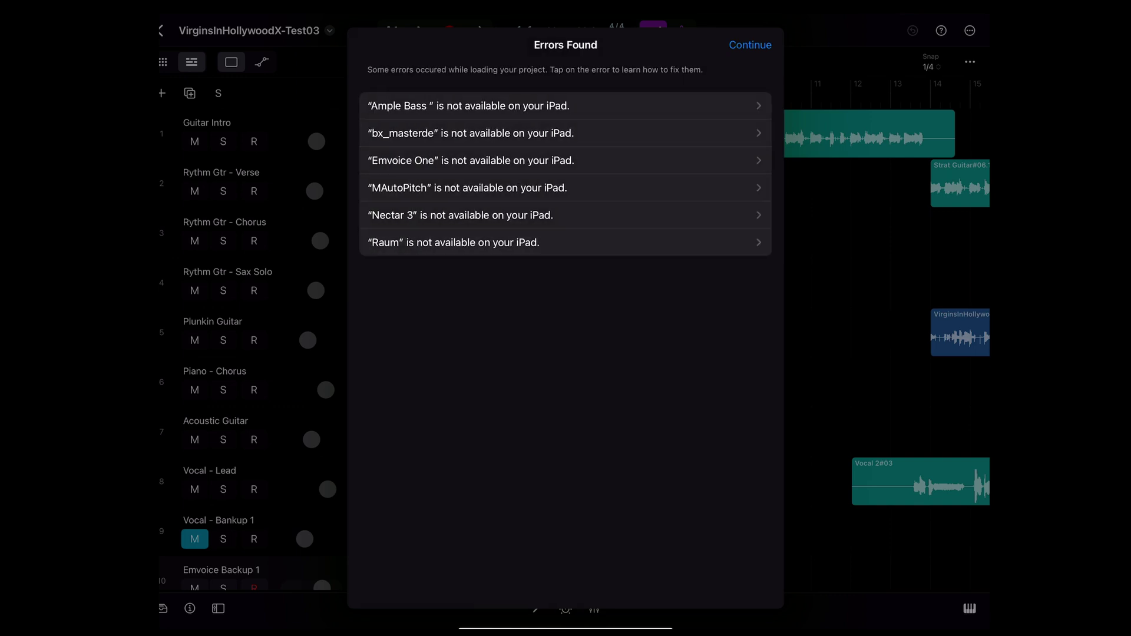
click(749, 44)
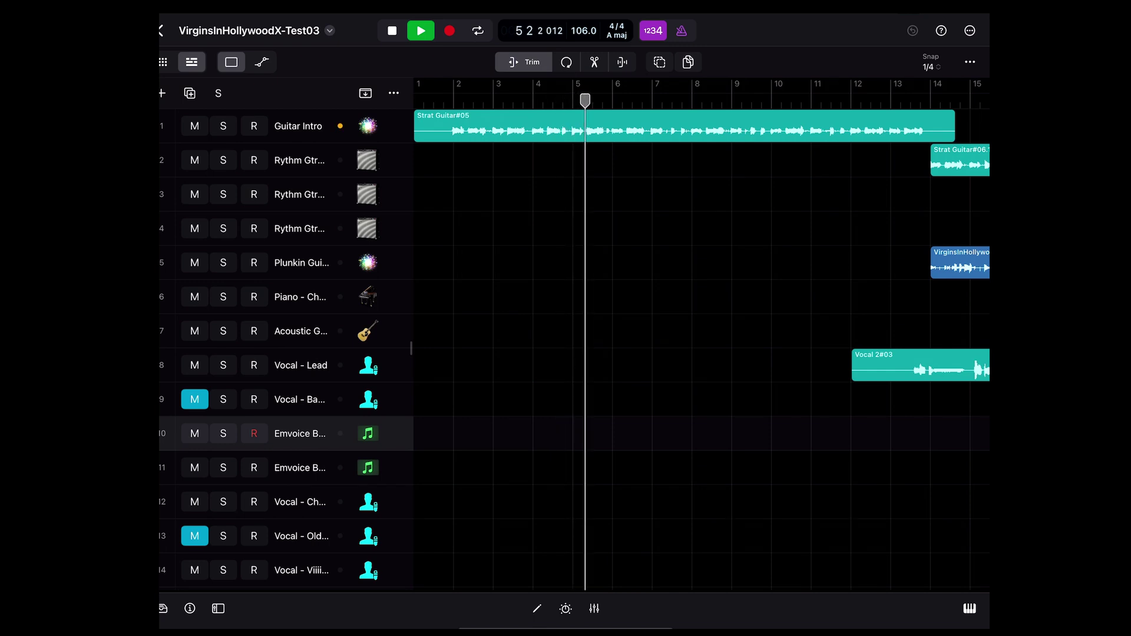
Step: Examine the channel strips in the Mixer during playback, stop playback, and hide the Mixer
click(593, 608)
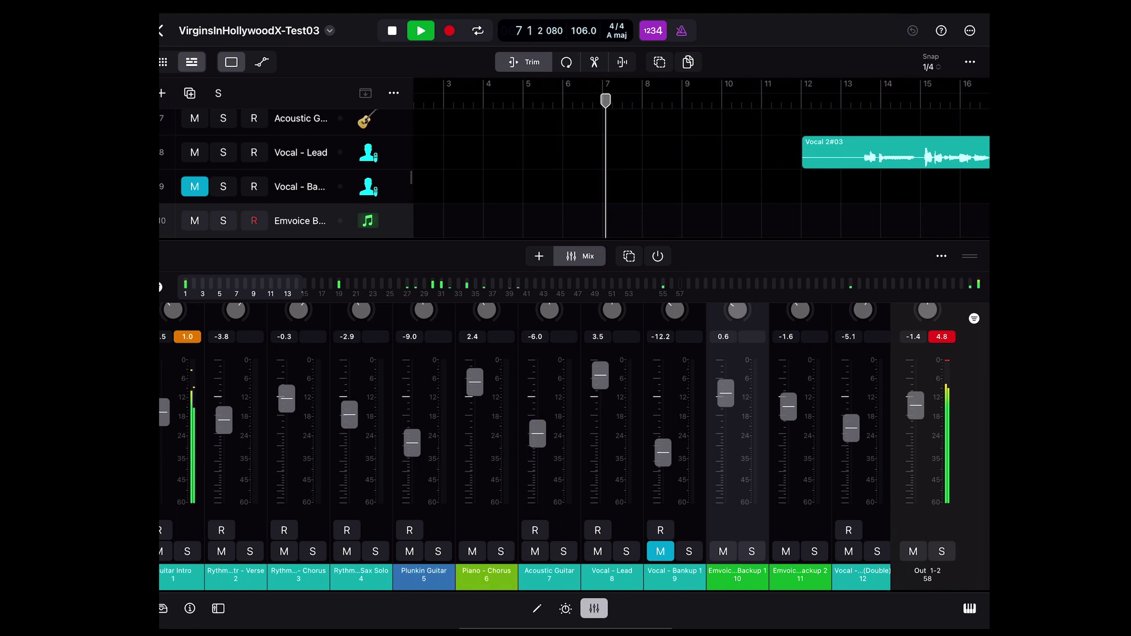
right_click(737, 574)
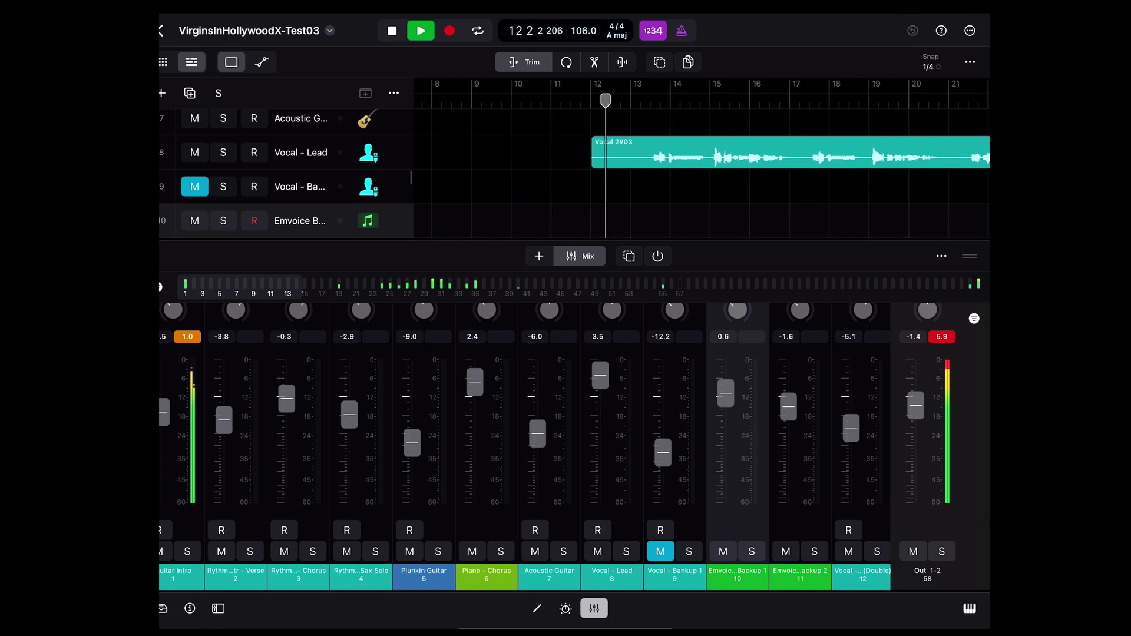
key(space)
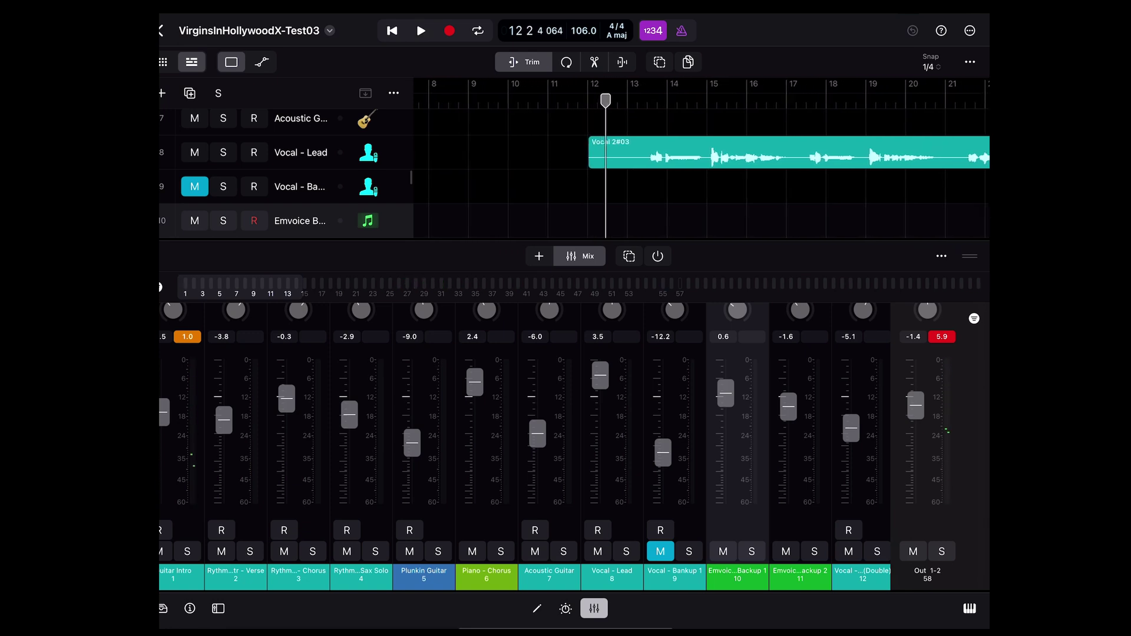
key(x)
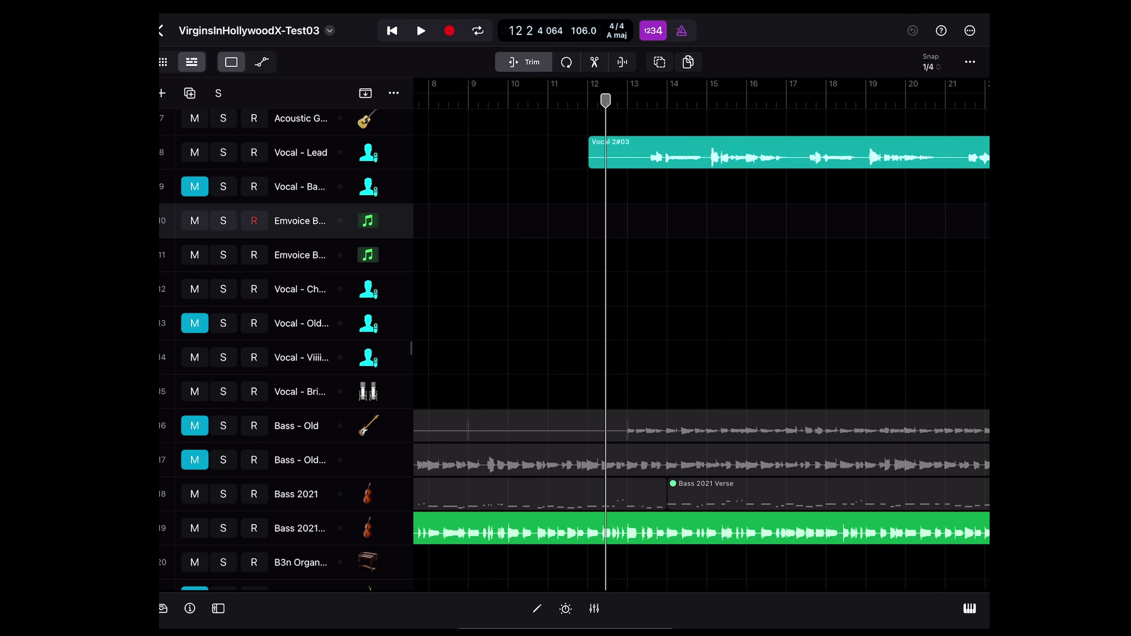
Step: Switch on the Compressor on the Vocal - Lead track and view the rest of its plug-in chain through Pitch Correction
click(300, 152)
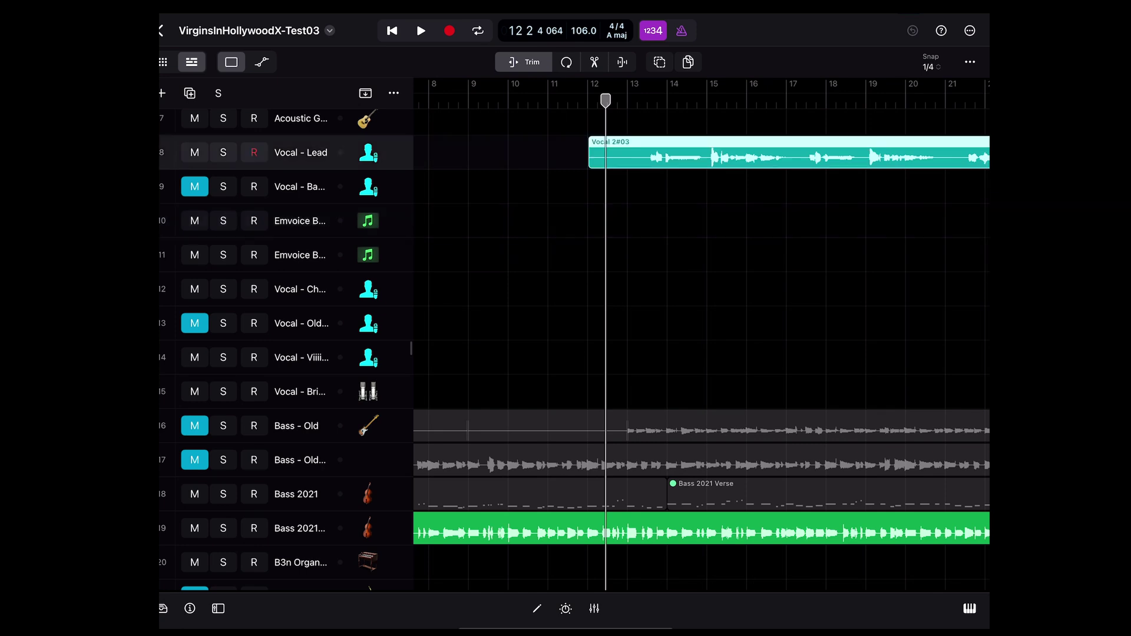
key(b)
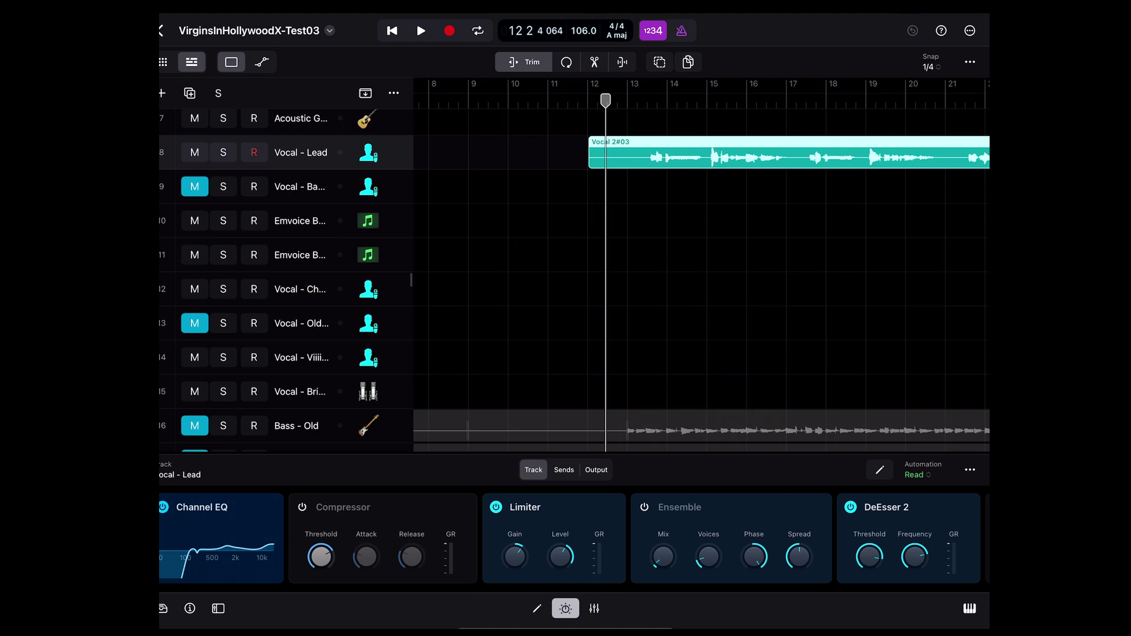
click(382, 507)
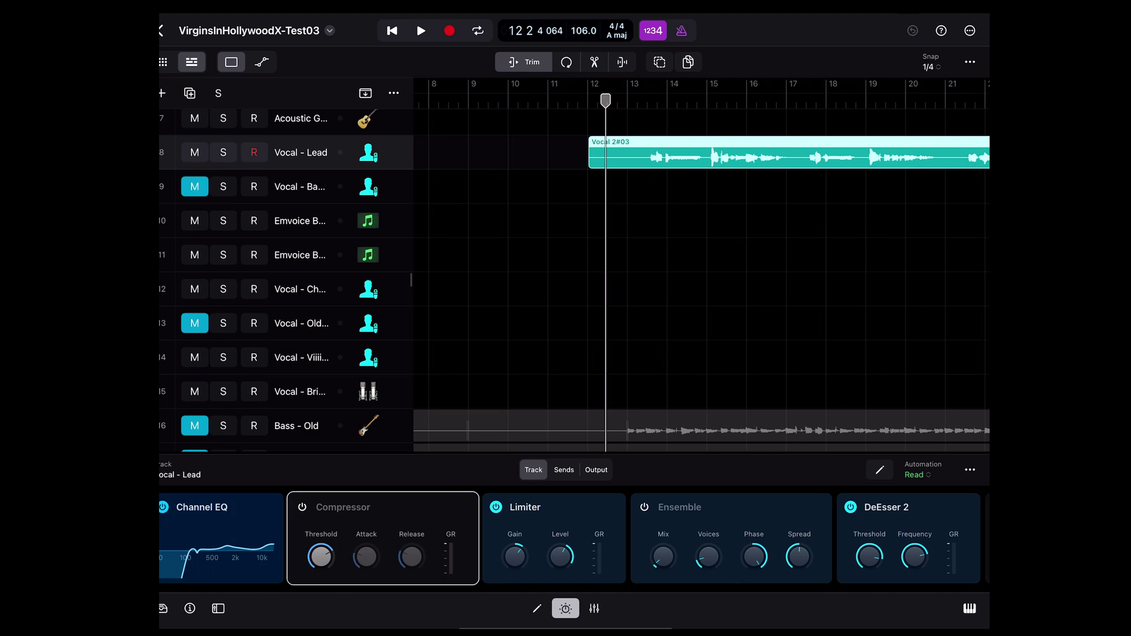
click(302, 507)
scroll(575, 539, right, 5)
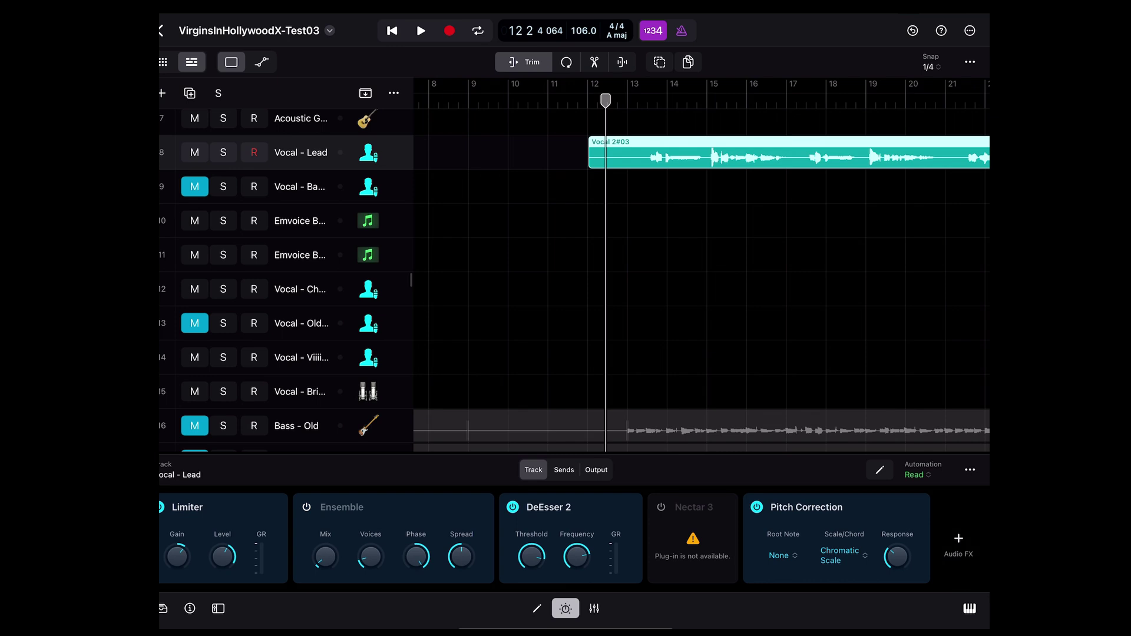
Step: Select the Emvoice Backup 1 track, check its instrument plug-in, and hide the plug-in area
click(300, 221)
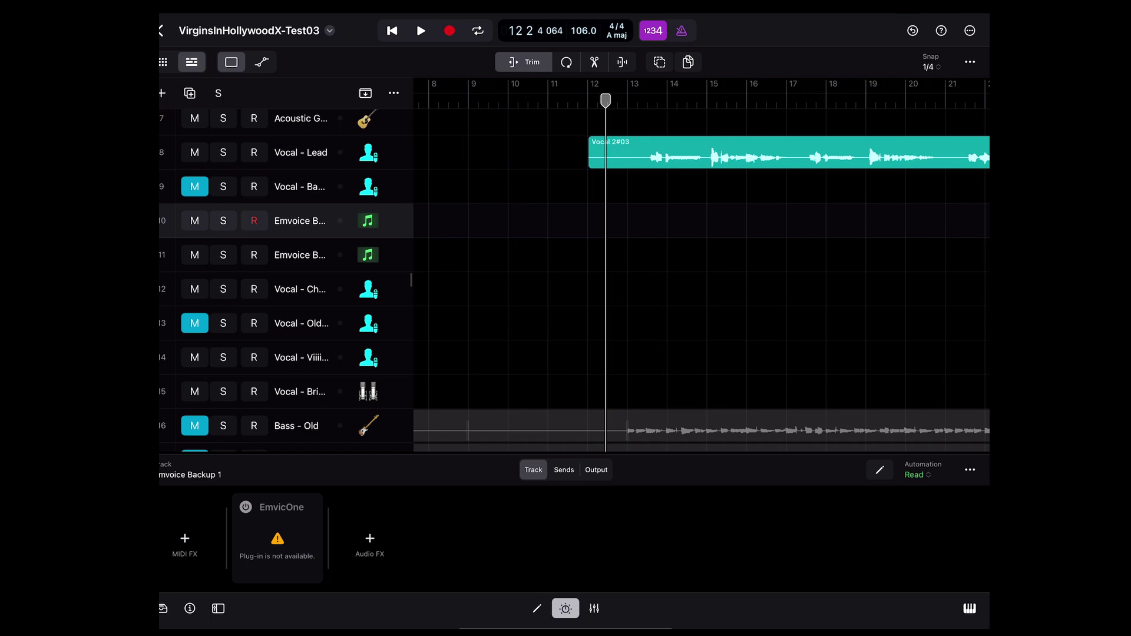
key(b)
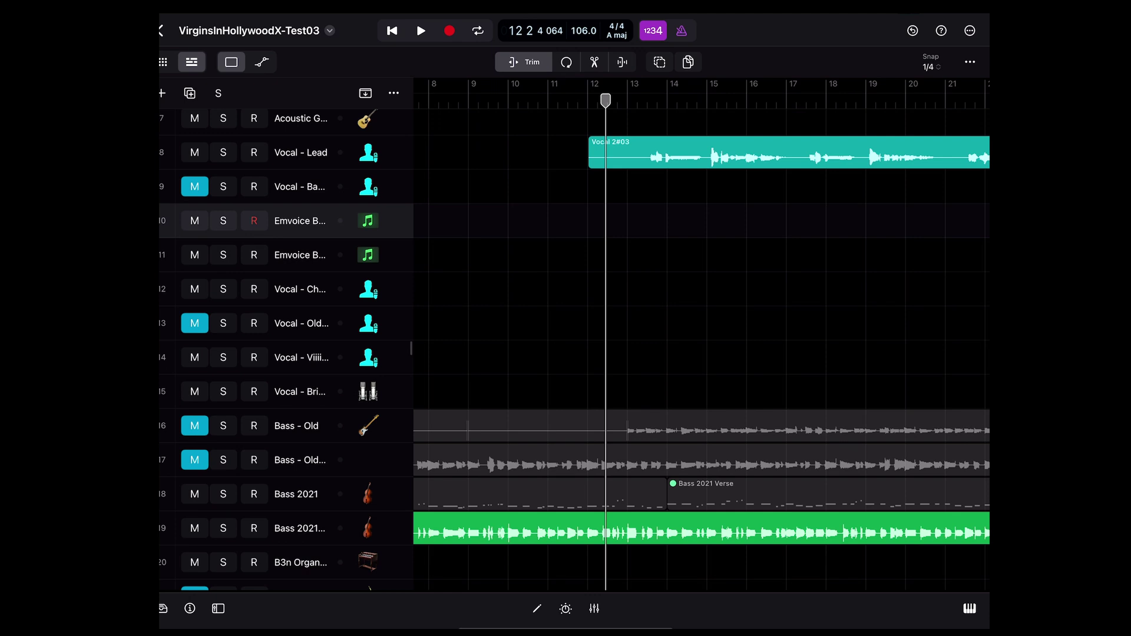
Step: Show the global tracks above the arrangement with the Marker track displayed and the Tempo track hidden
key(g)
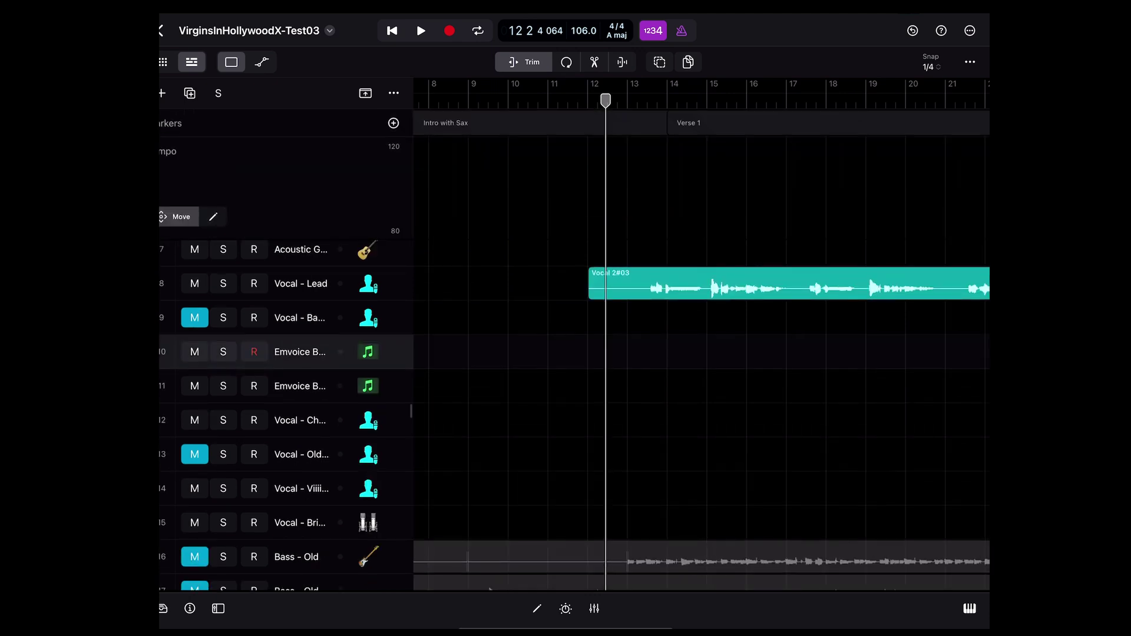
right_click(200, 183)
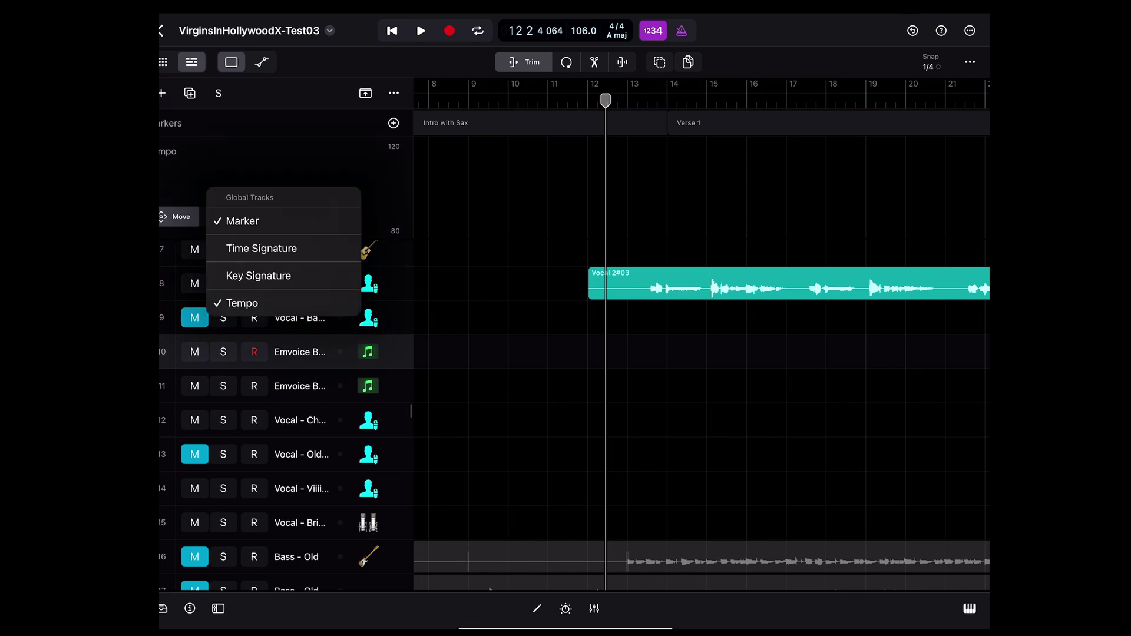
click(242, 303)
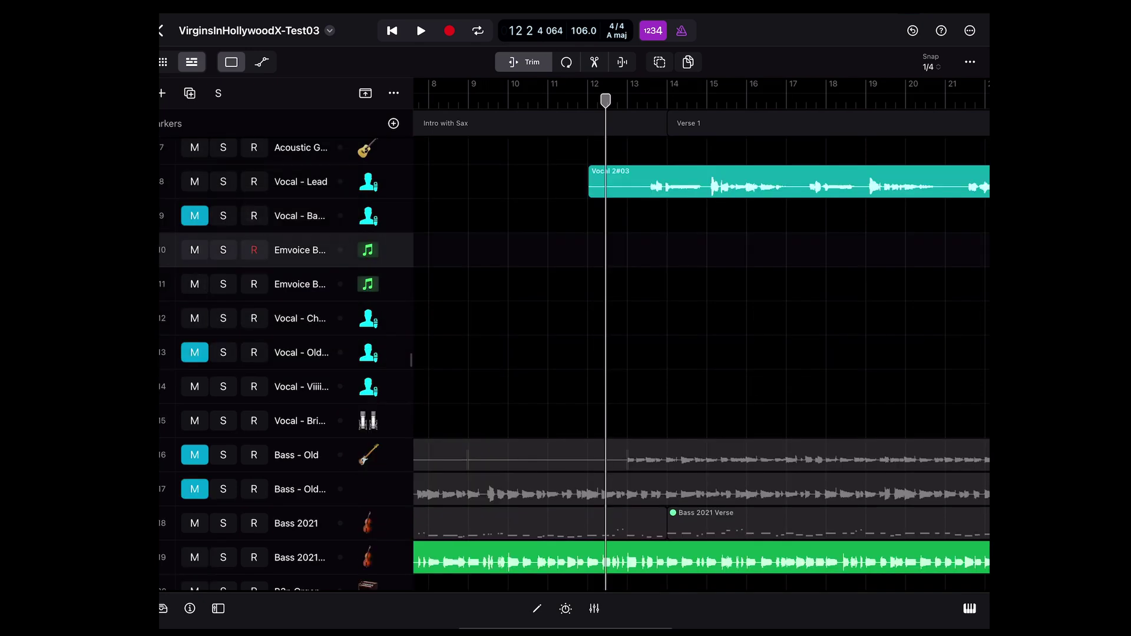
Step: Look through the arrangement from Verse 1 to Re-Intro with Sax and down the tracks to Virgins Kit
scroll(701, 336, right, 15)
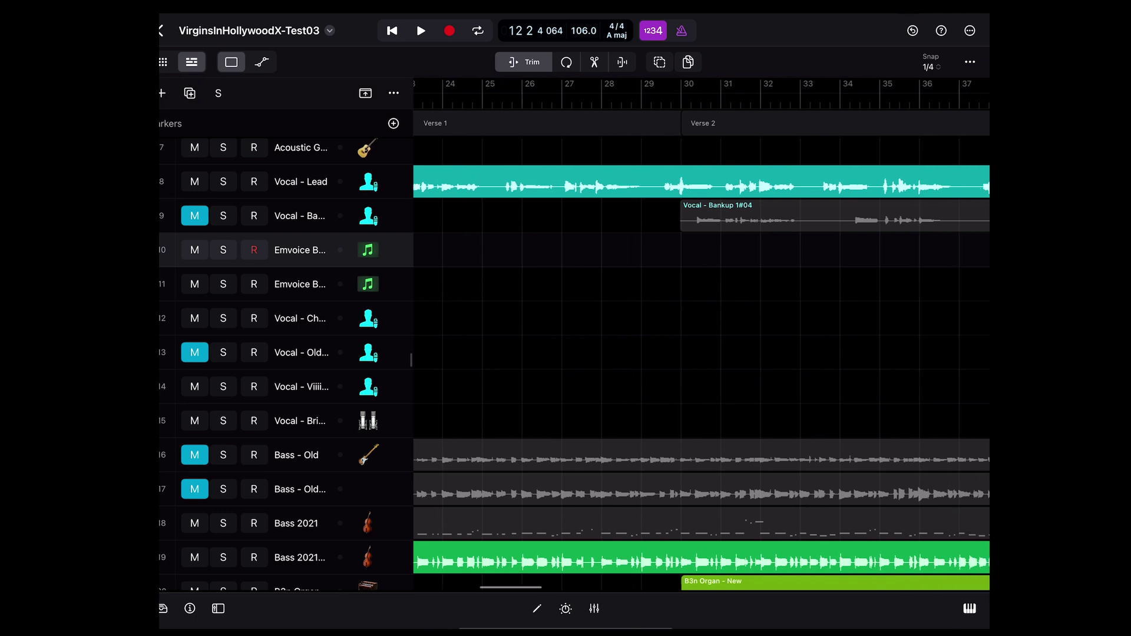
scroll(701, 335, right, 5)
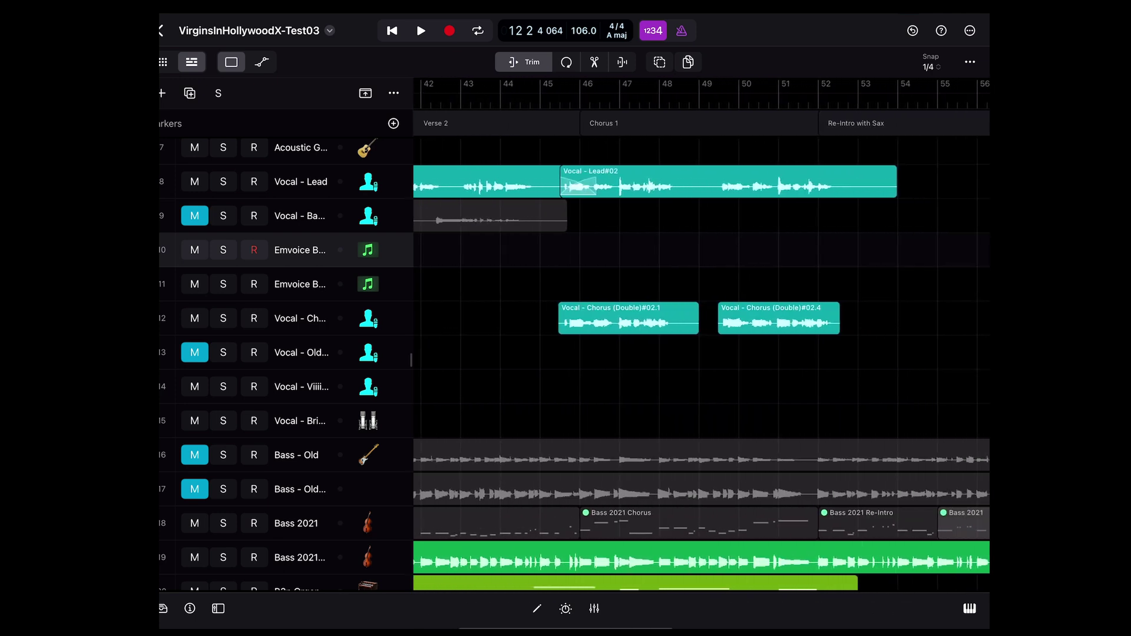
scroll(701, 366, down, 10)
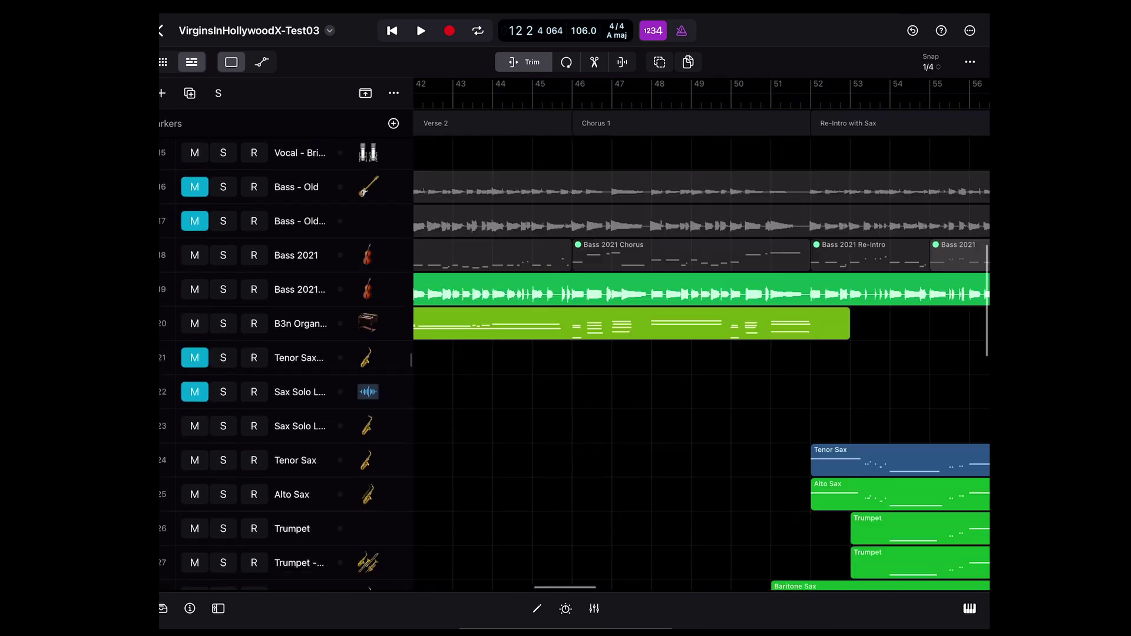
scroll(700, 336, down, 7)
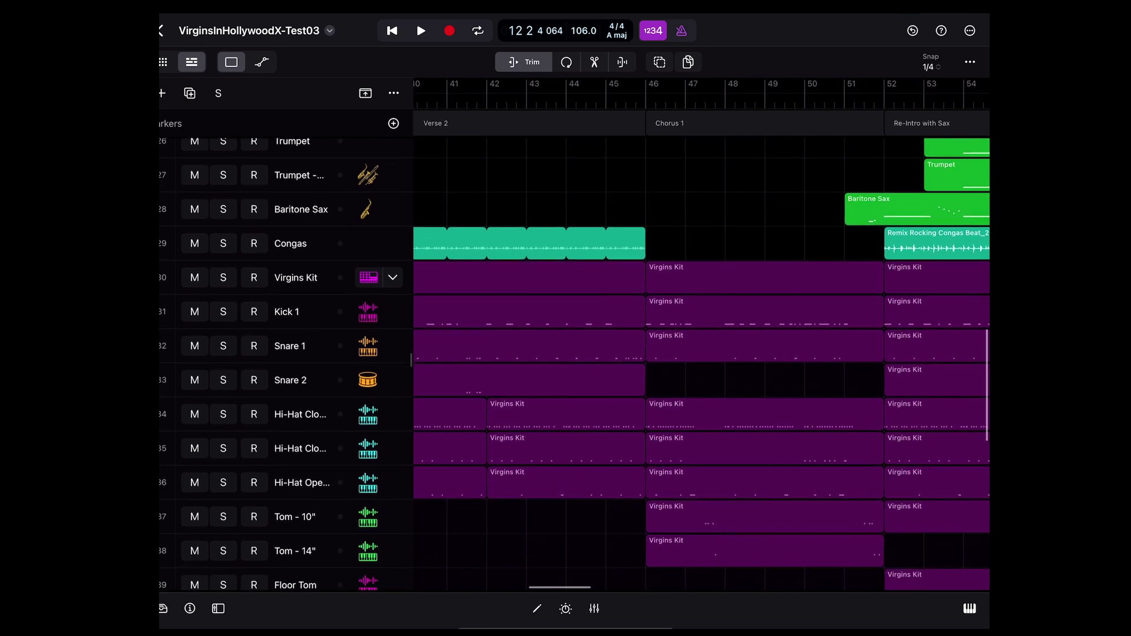
scroll(701, 362, up, 7)
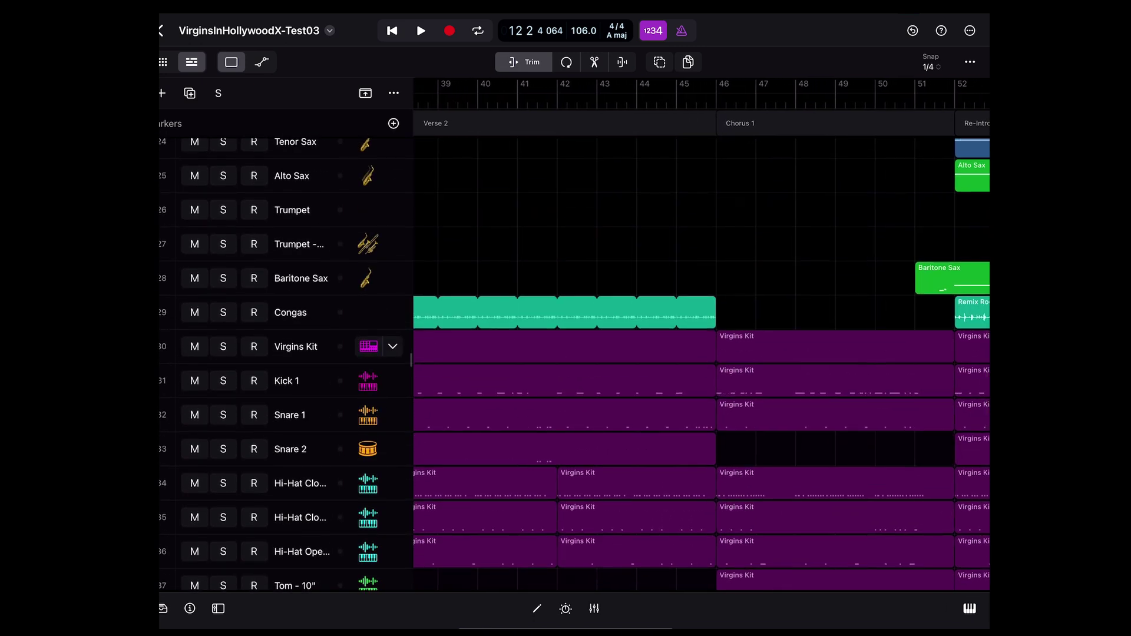
Step: Collapse and re-expand the Virgins Kit track stack, and look through its drum sub-tracks
click(392, 346)
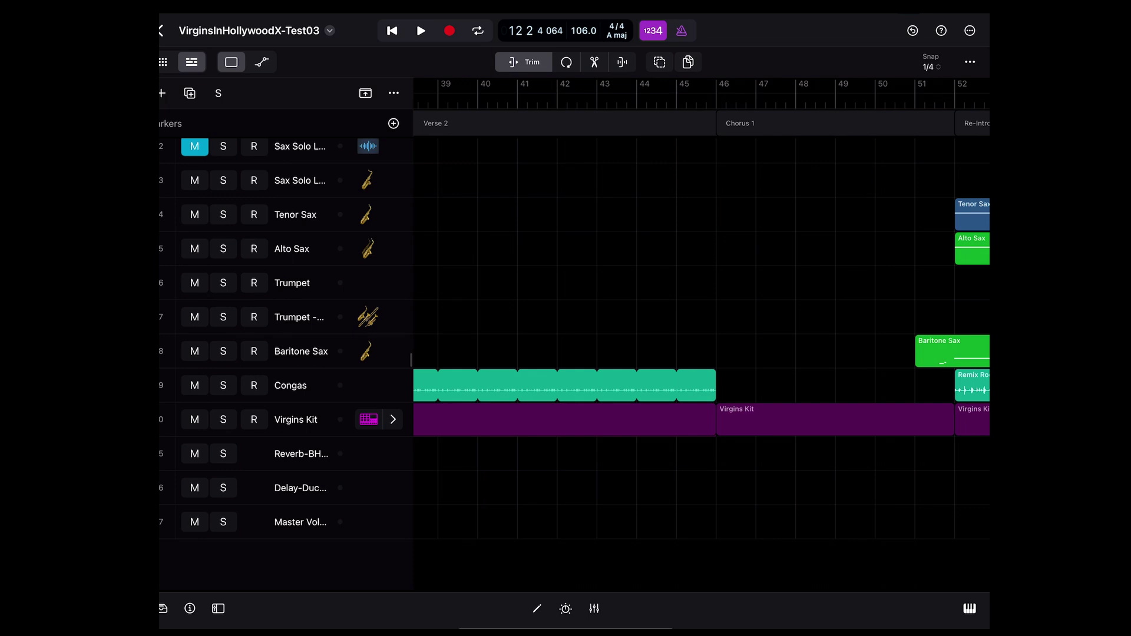
click(393, 420)
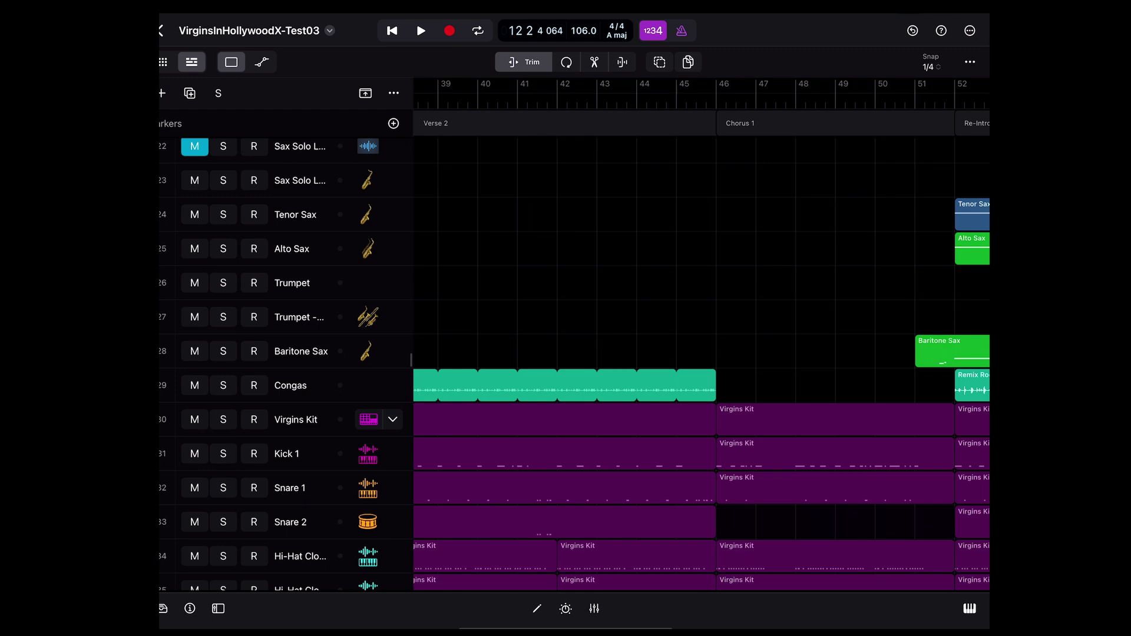
scroll(574, 365, down, 10)
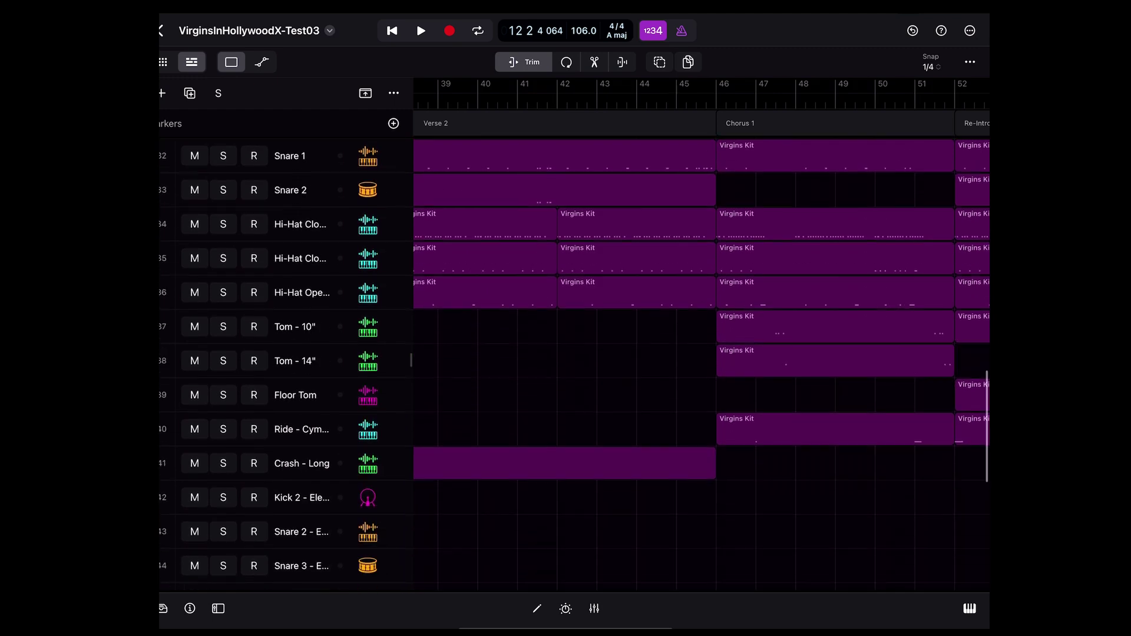
scroll(575, 364, down, 6)
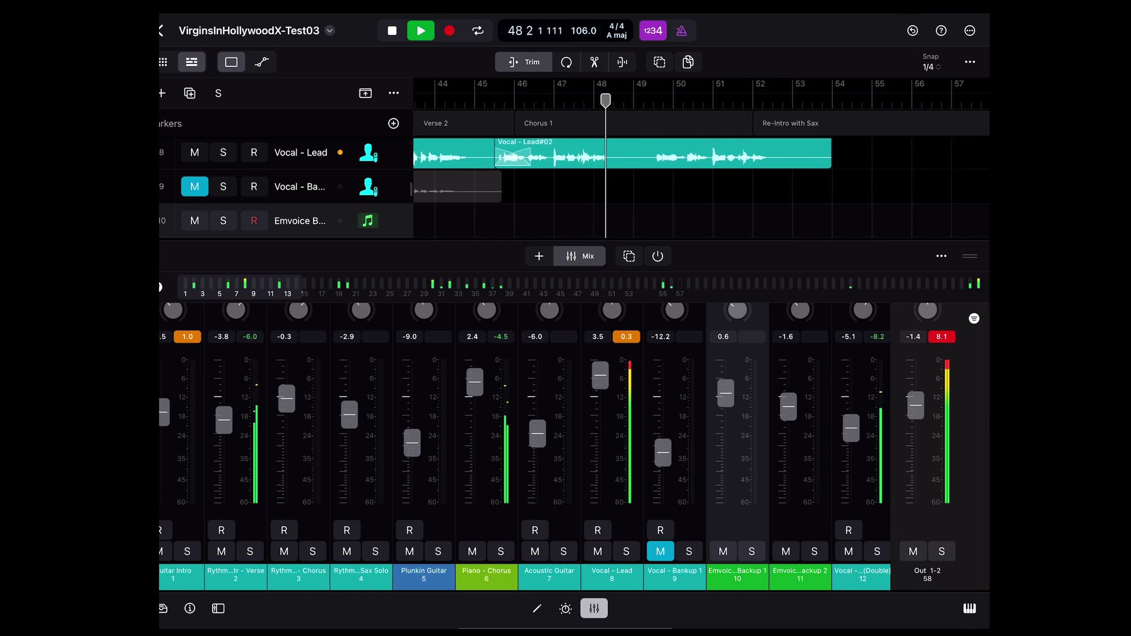
Step: Lower the Vocal - Lead fader to -0.9 in the Mixer during playback, and stop playback
drag(600, 375, 599, 402)
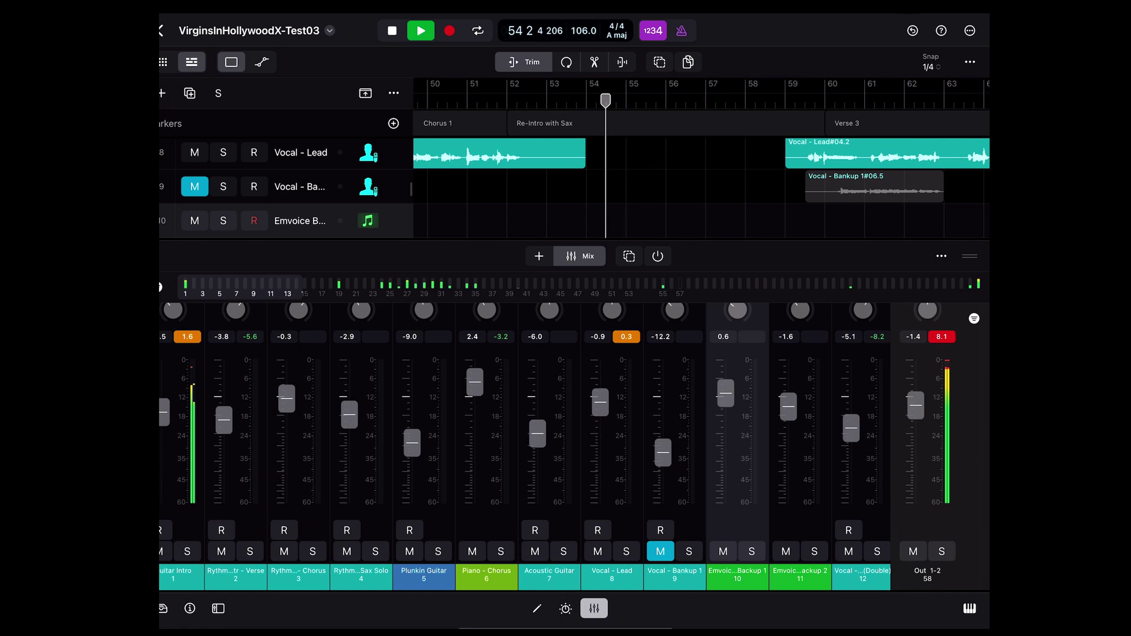
key(space)
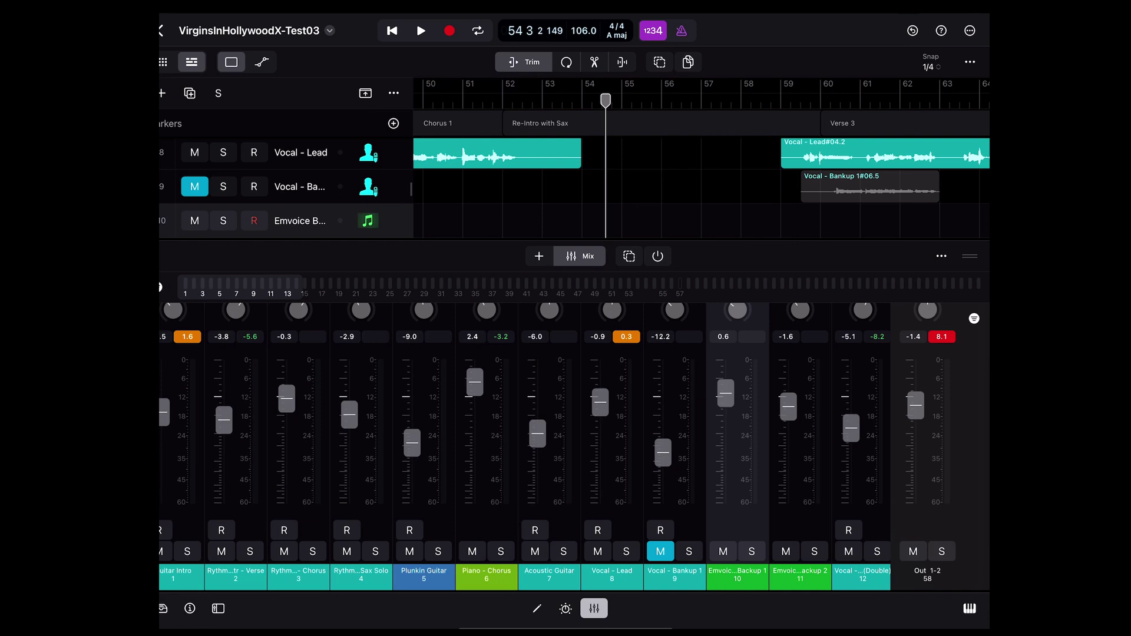
Step: Show the Browser and list its available samples
key(y)
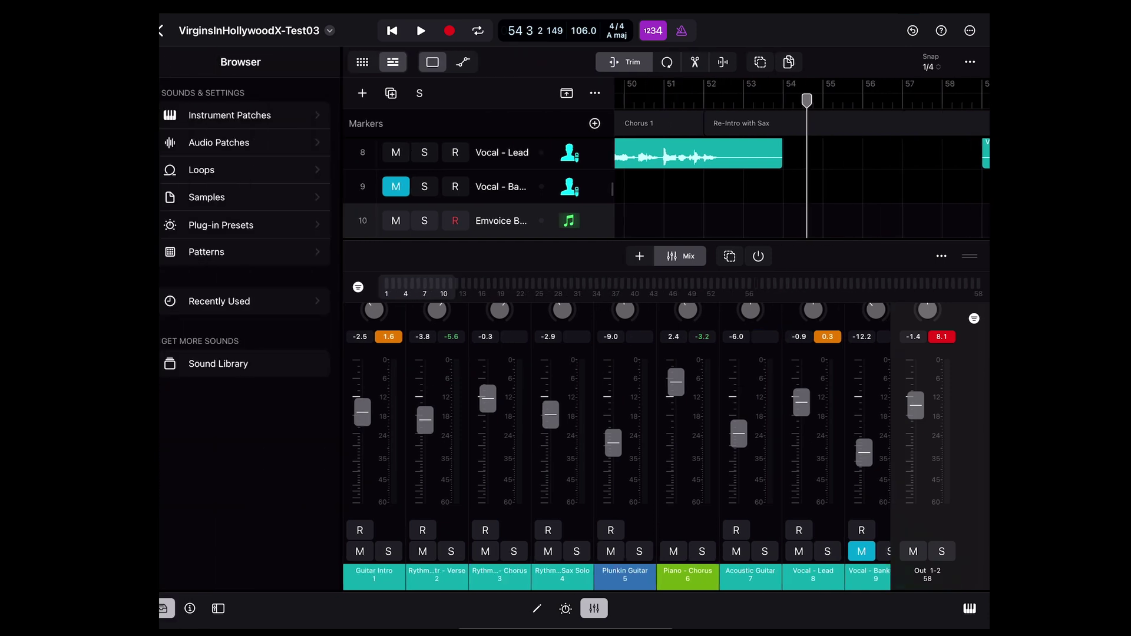
click(206, 196)
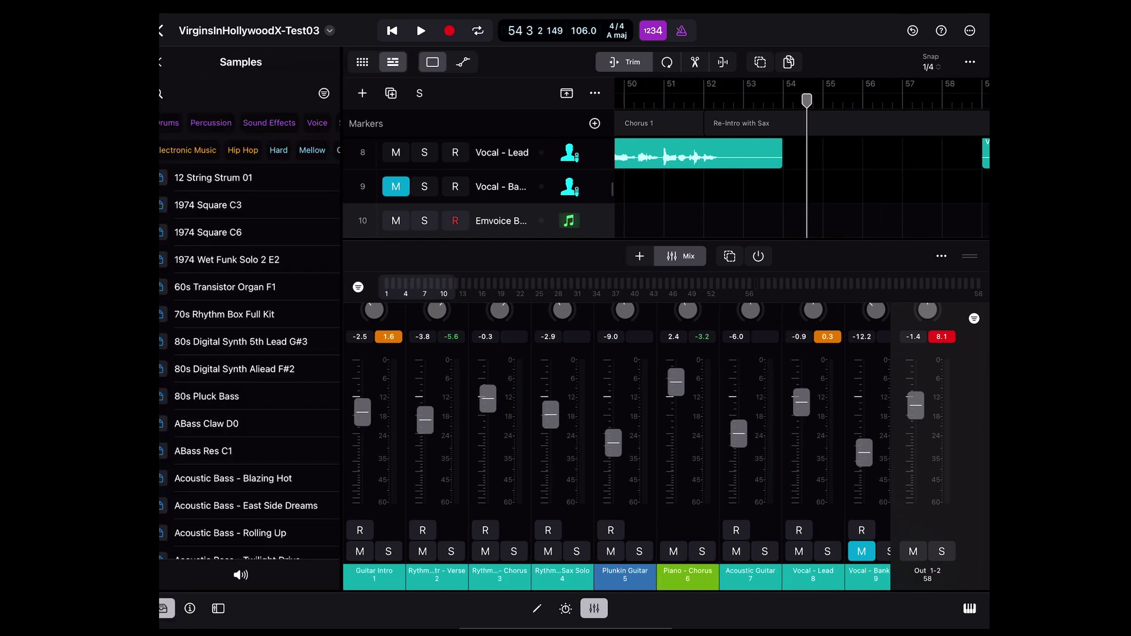